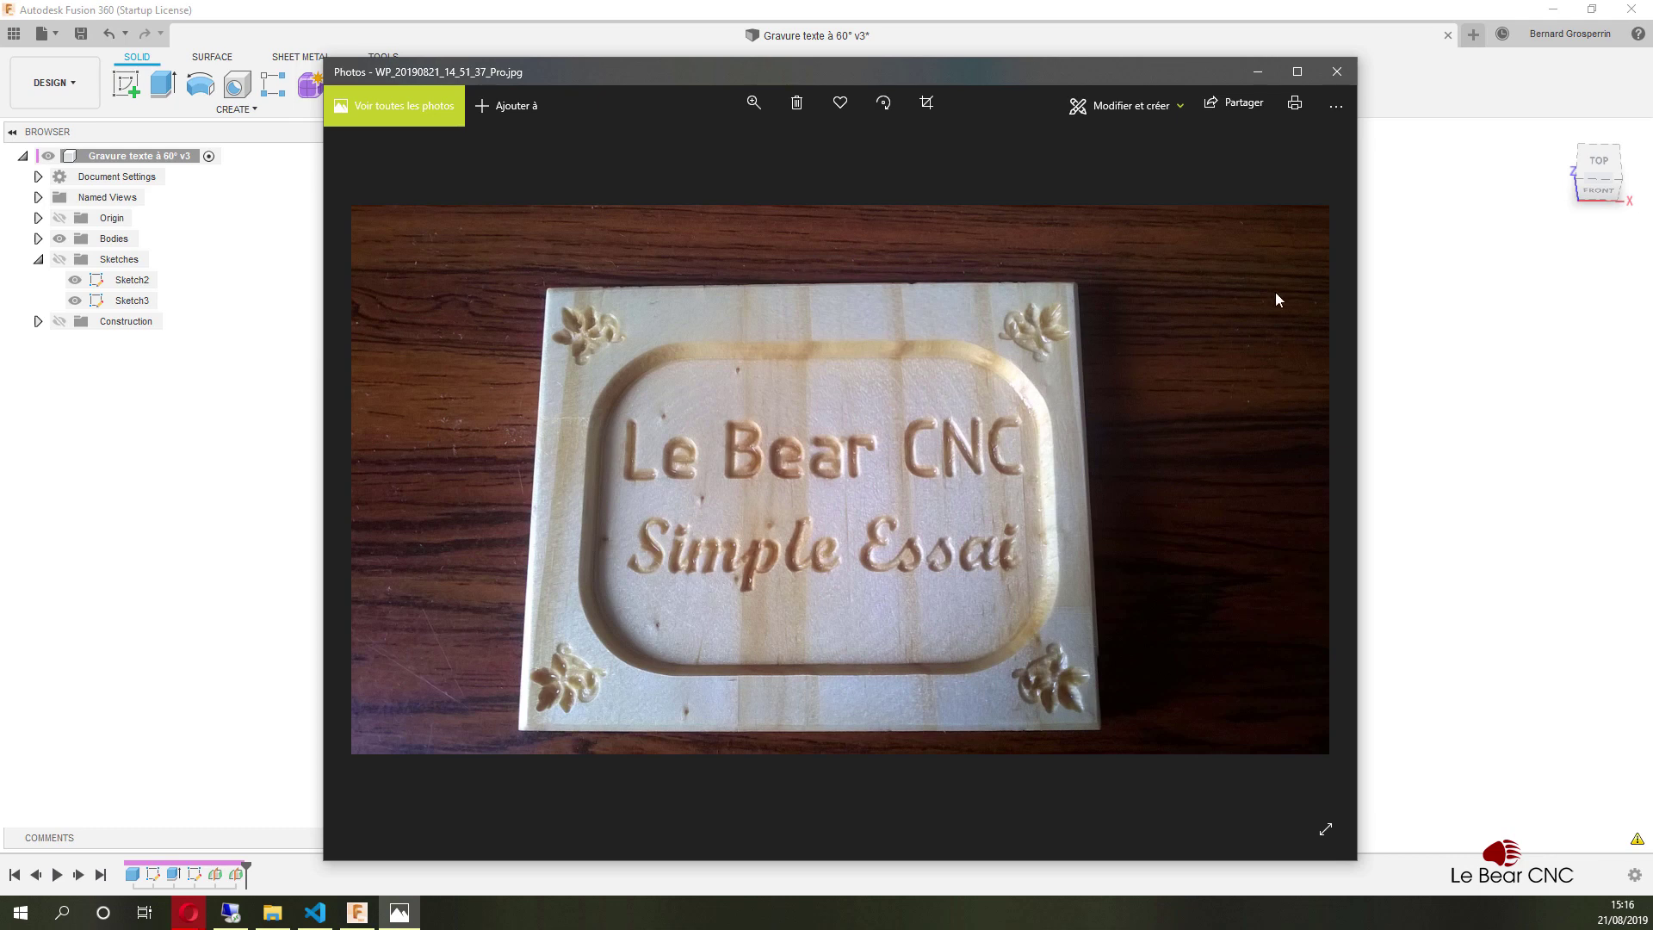
Close the photo of the engraved plate and make the Sketches folder visible with Sketch2 and Sketch3 shown on the model.
left_click(1336, 72)
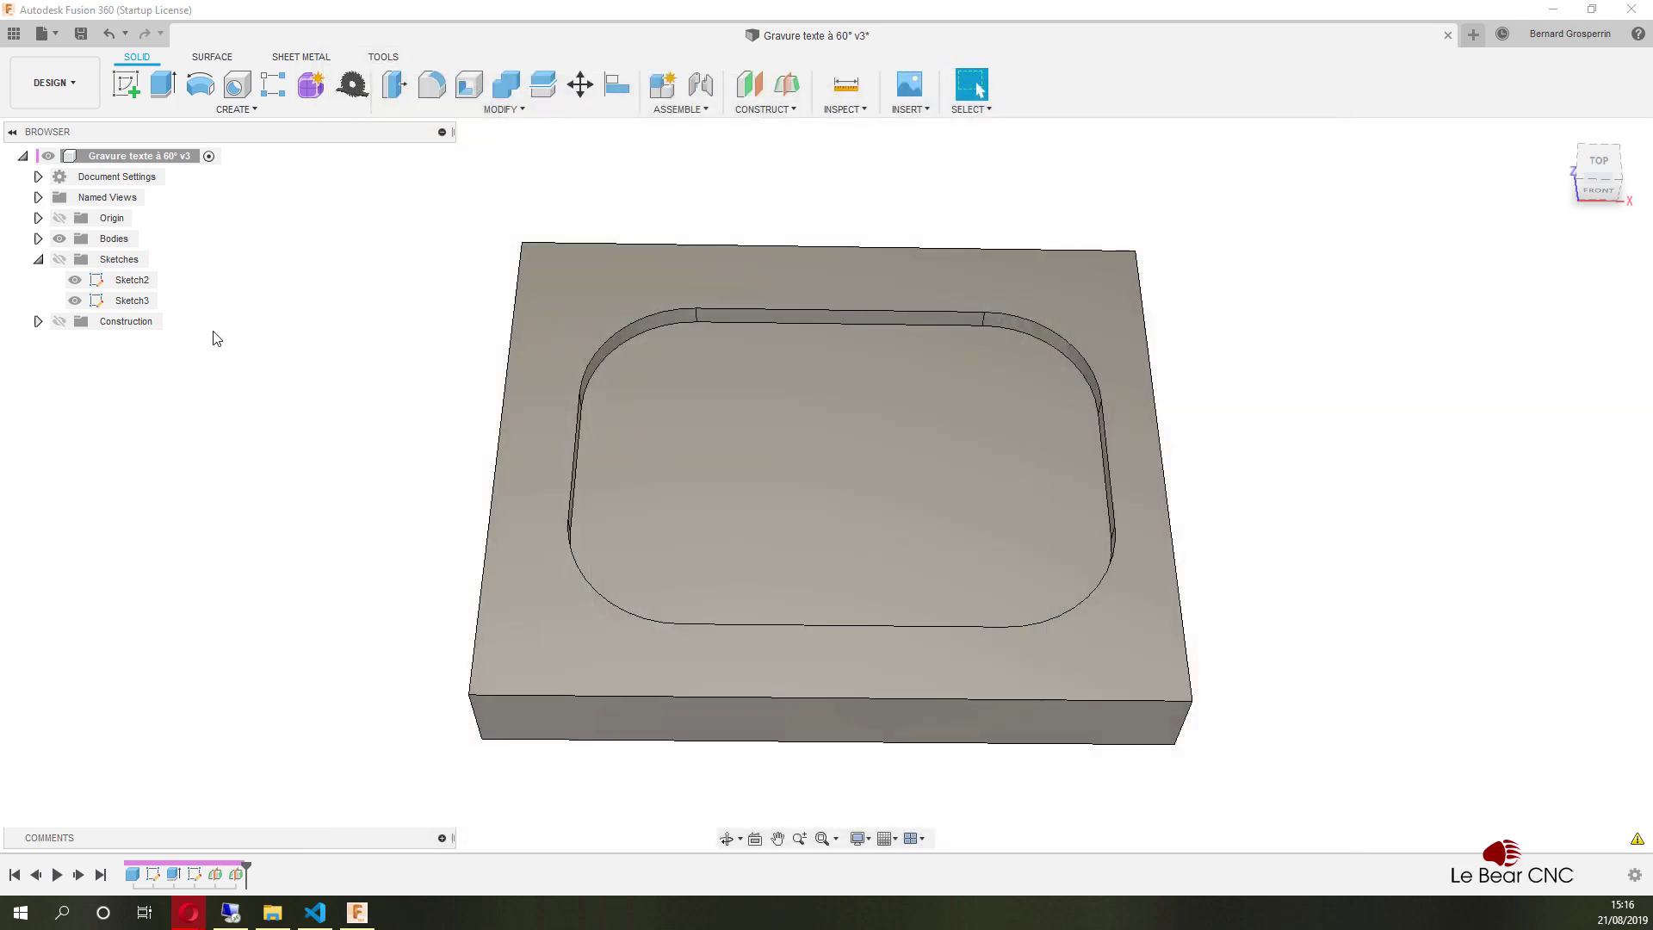
left_click(116, 280)
left_click(76, 301)
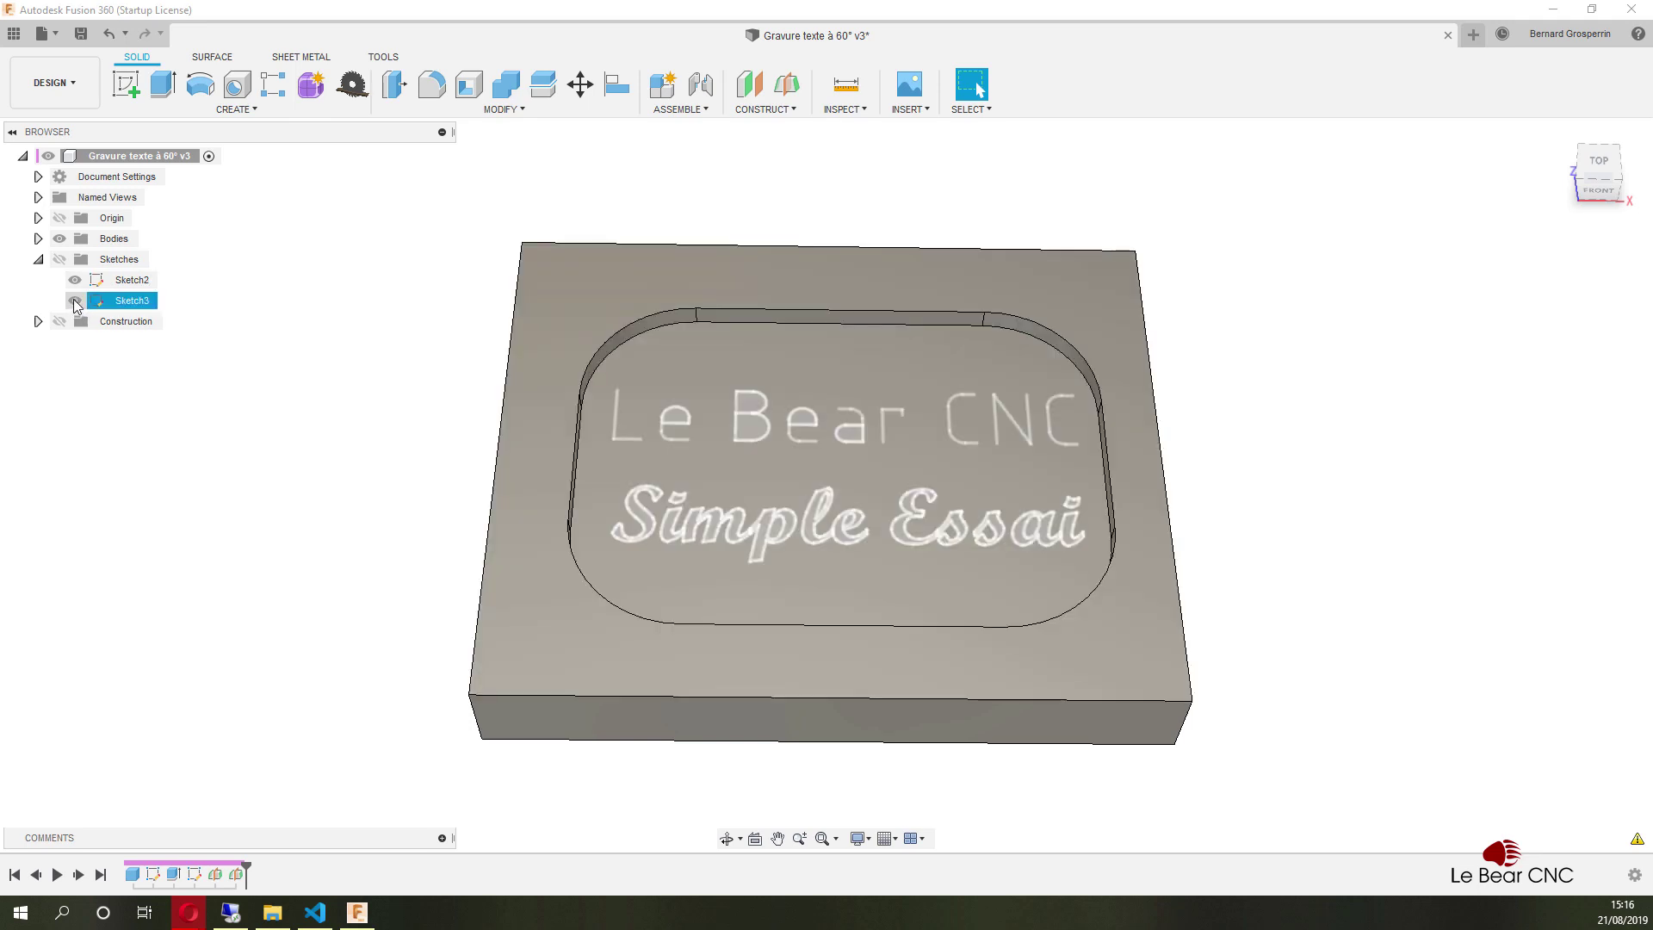
left_click(75, 301)
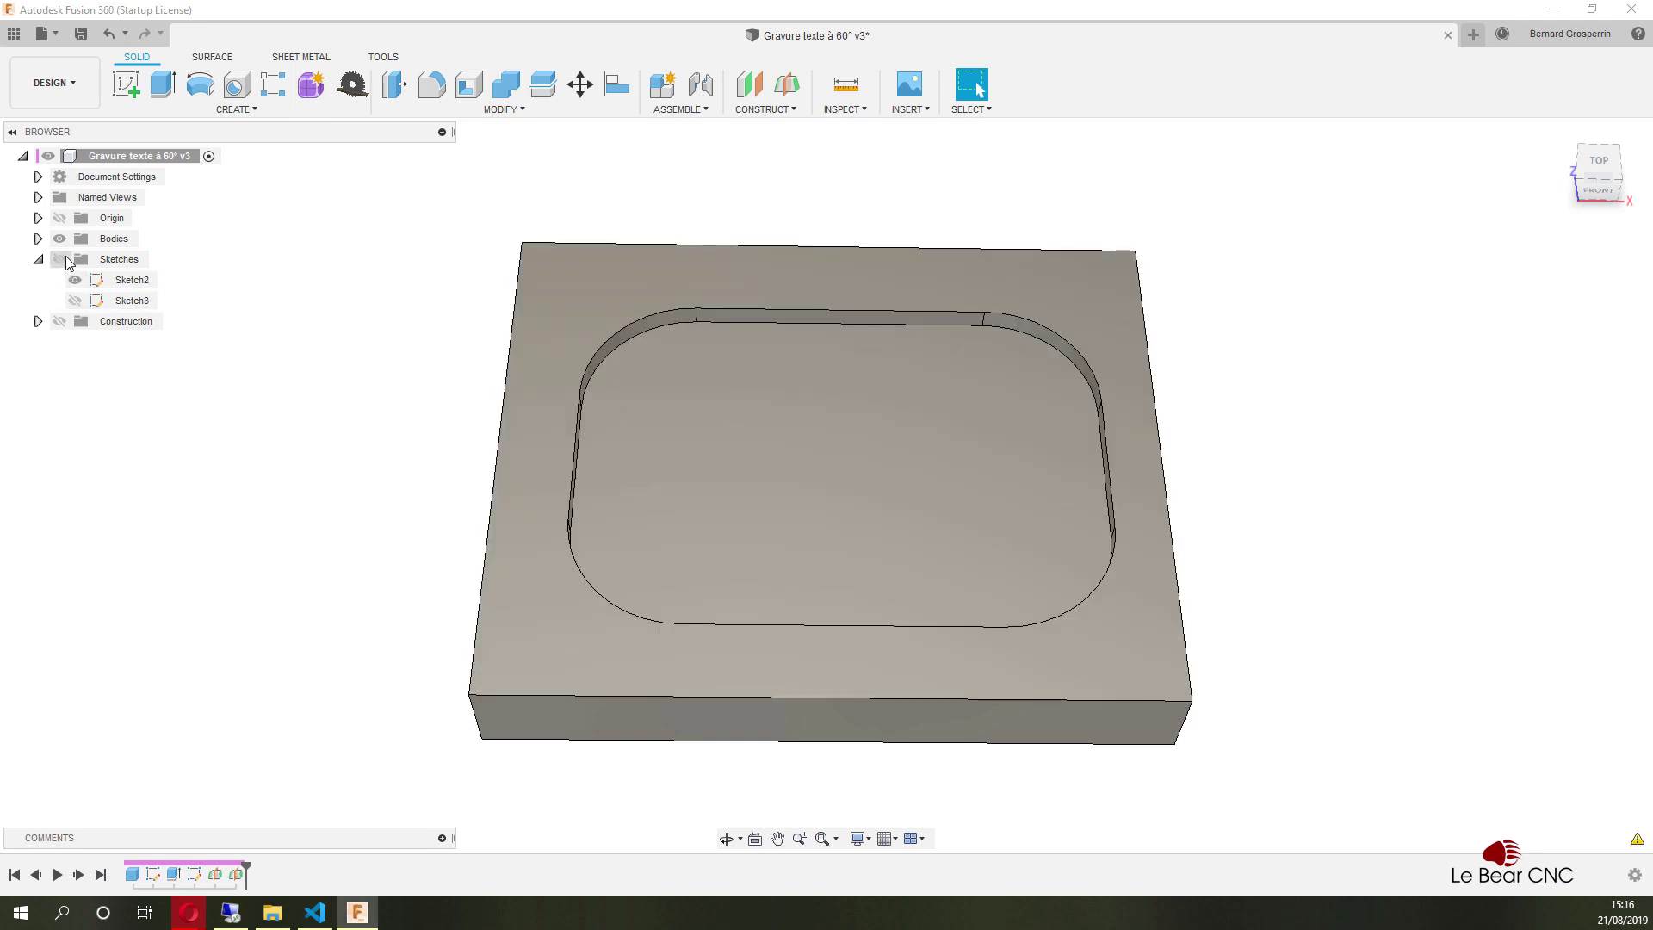
left_click(57, 260)
left_click(76, 301)
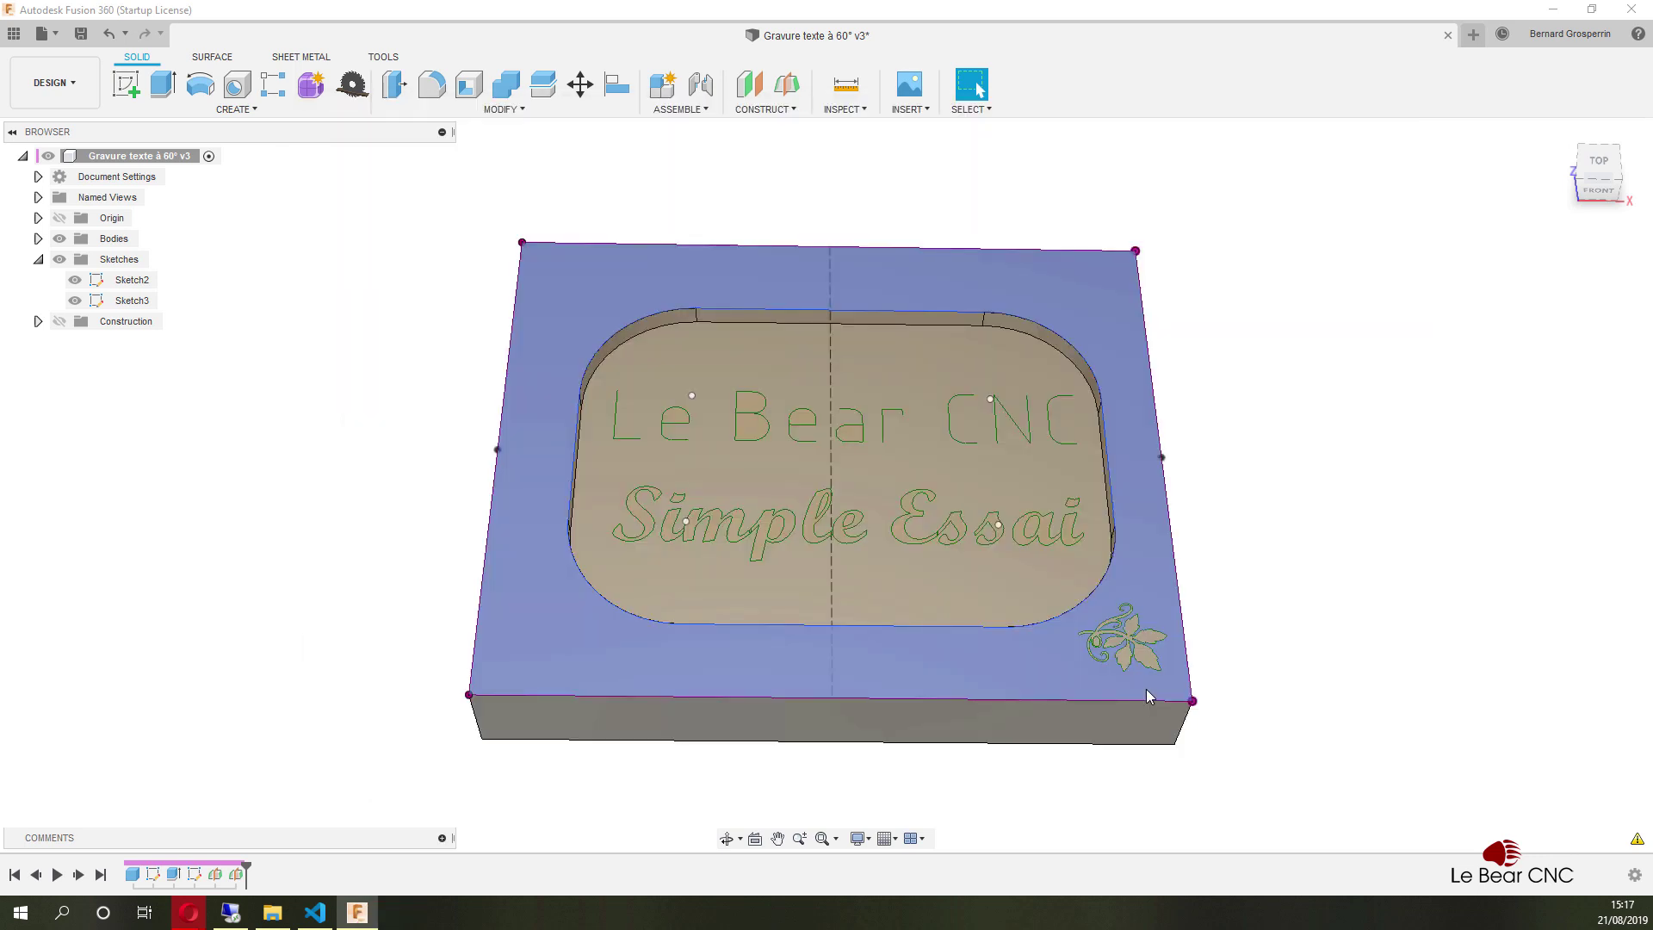
middle_click_drag(1146, 695, 1146, 715, "shift")
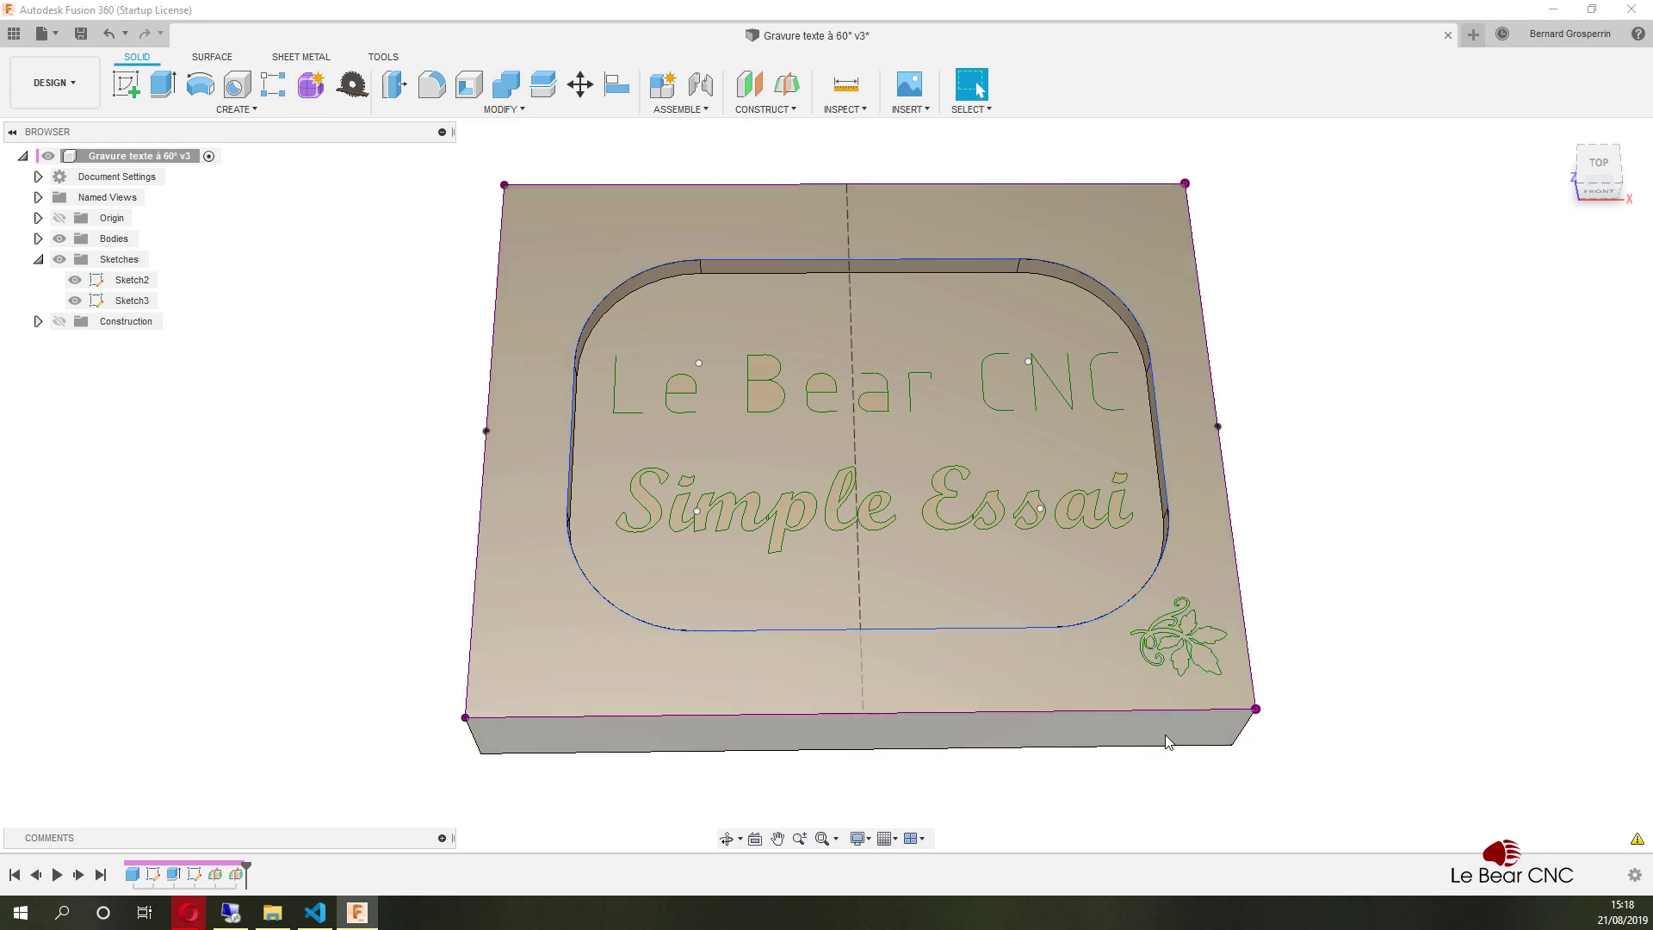
key("F6")
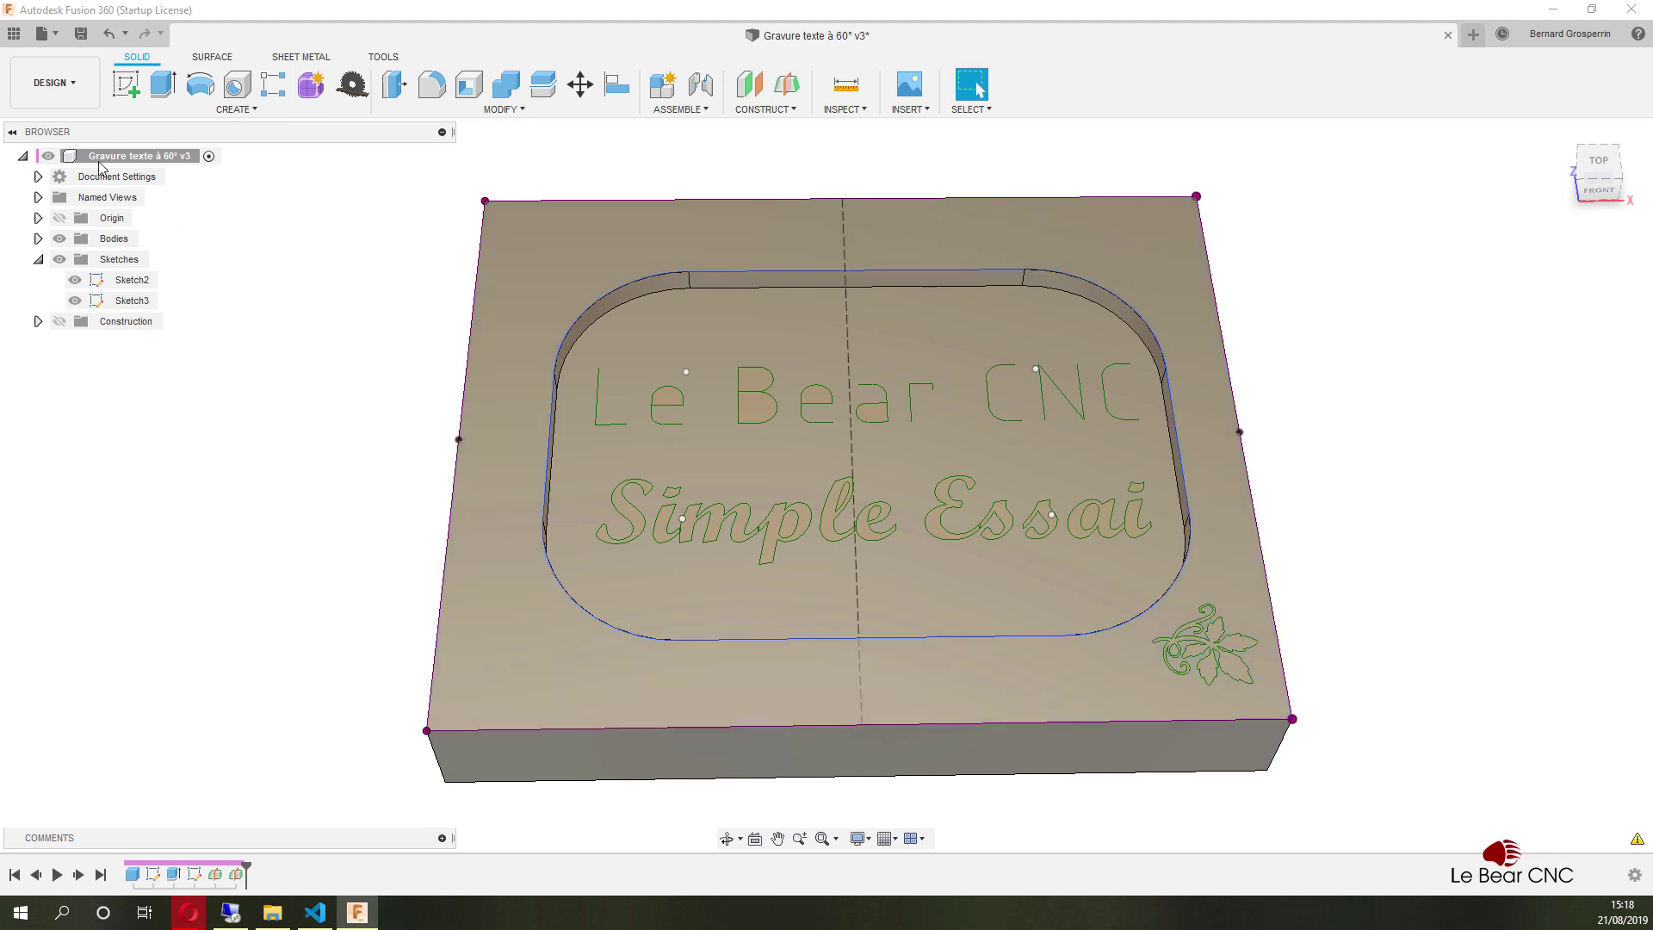
Switch to the Manufacture workspace and regenerate all outdated toolpaths of Setup2.
left_click(86, 89)
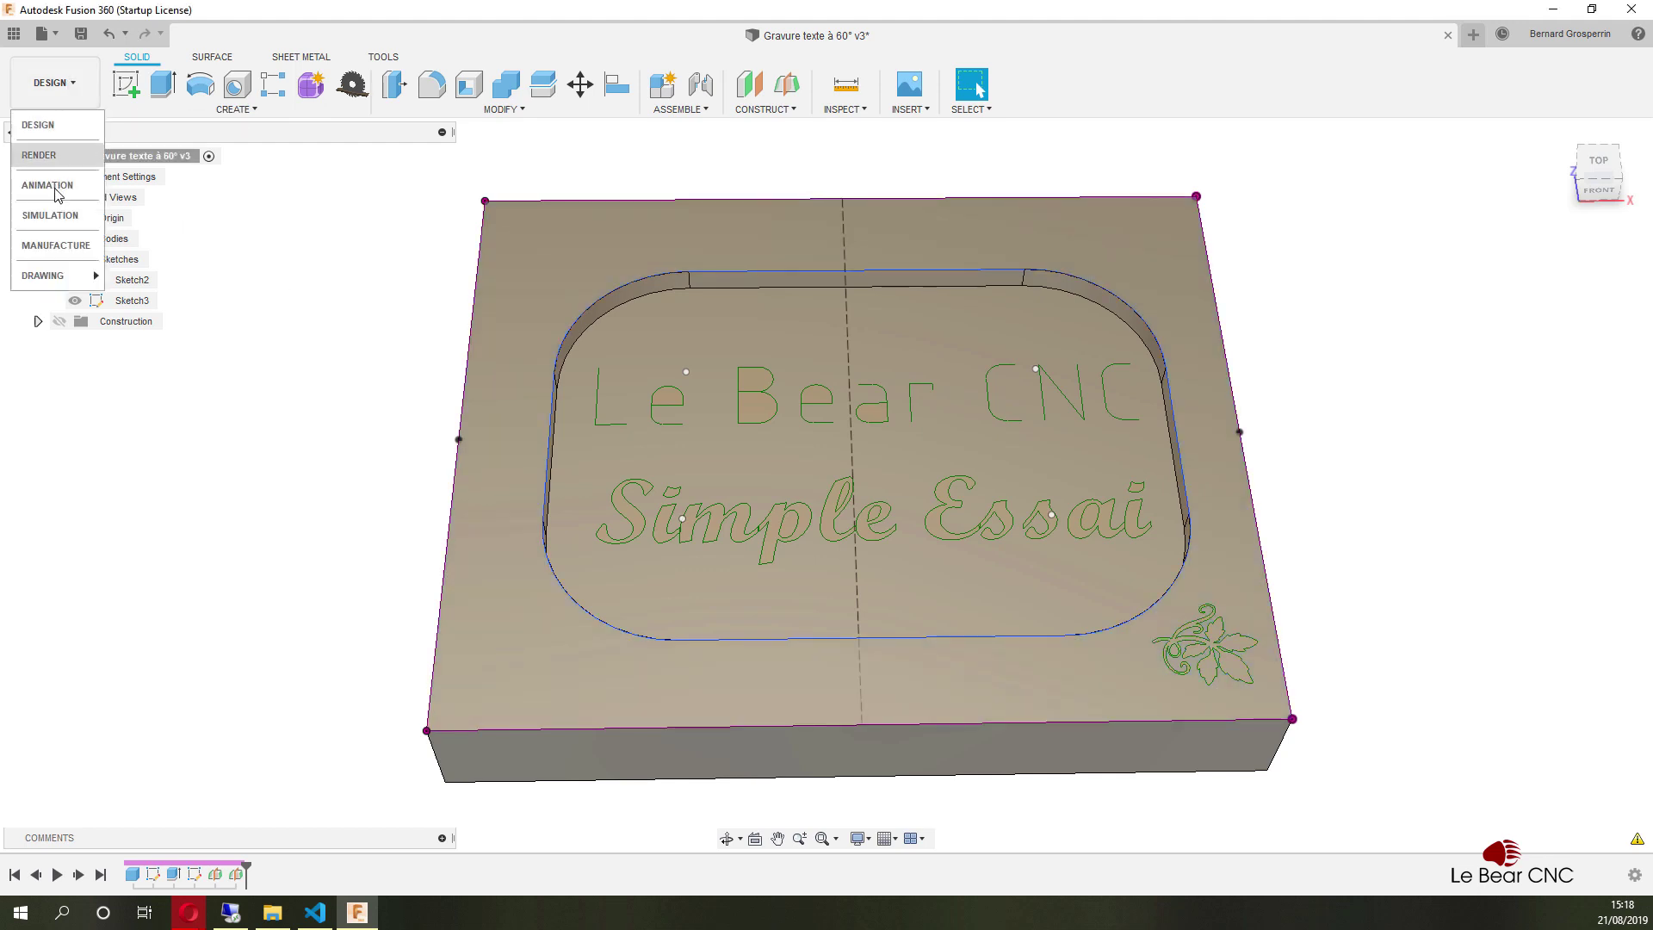
left_click(58, 247)
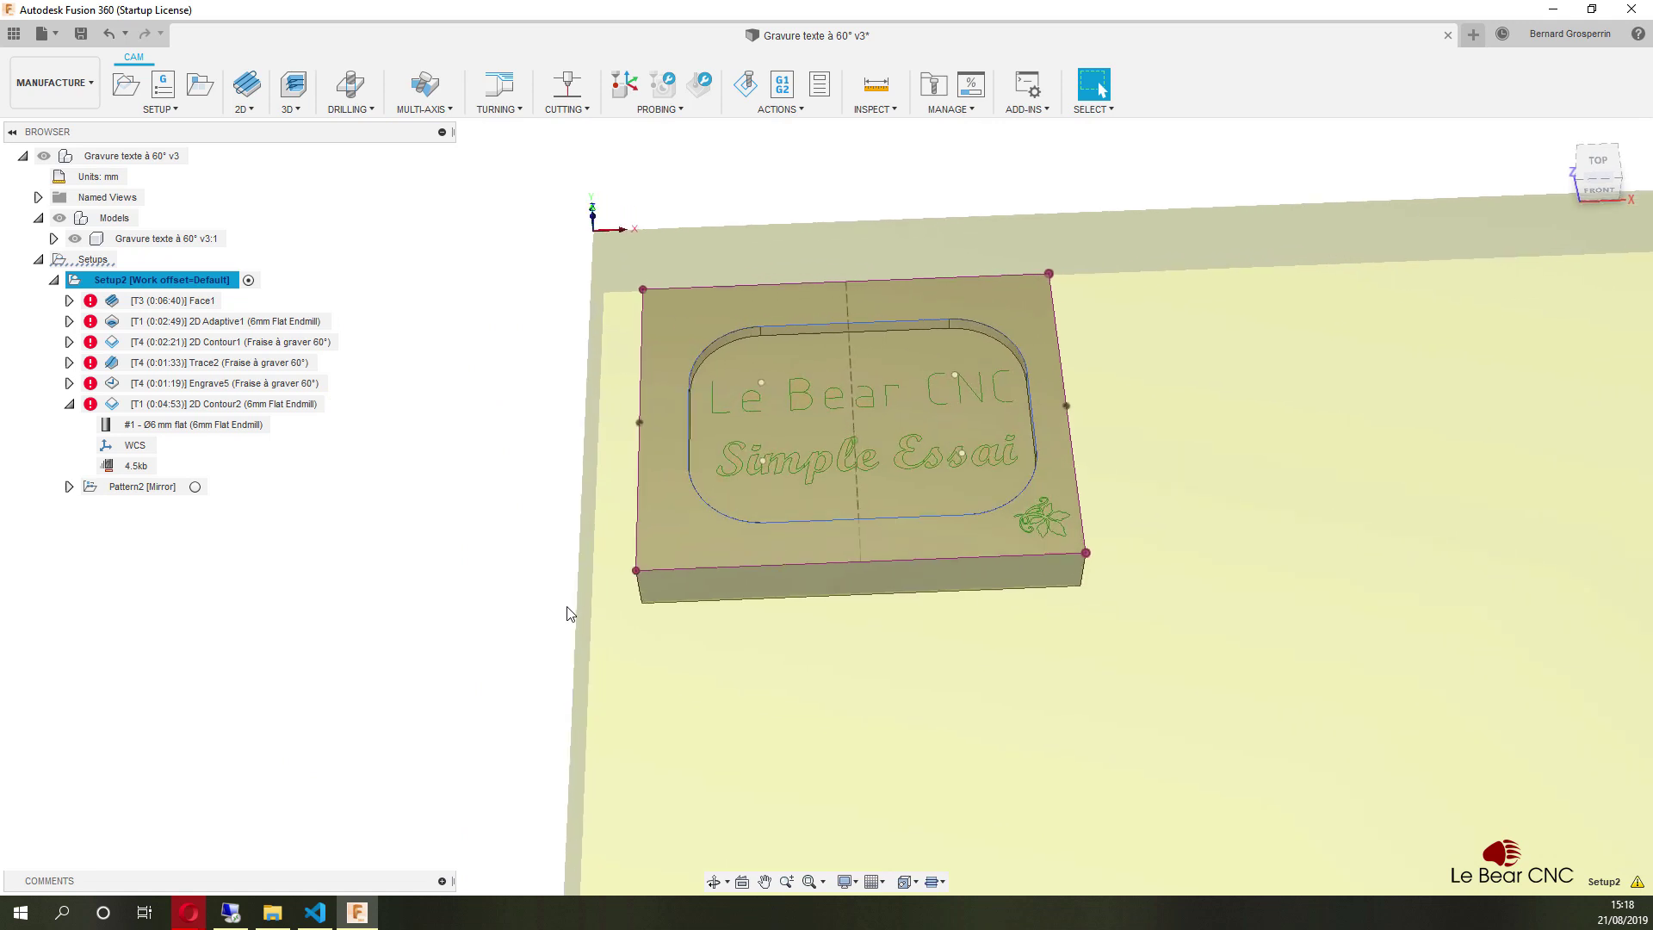
left_click(751, 594)
left_click(751, 592)
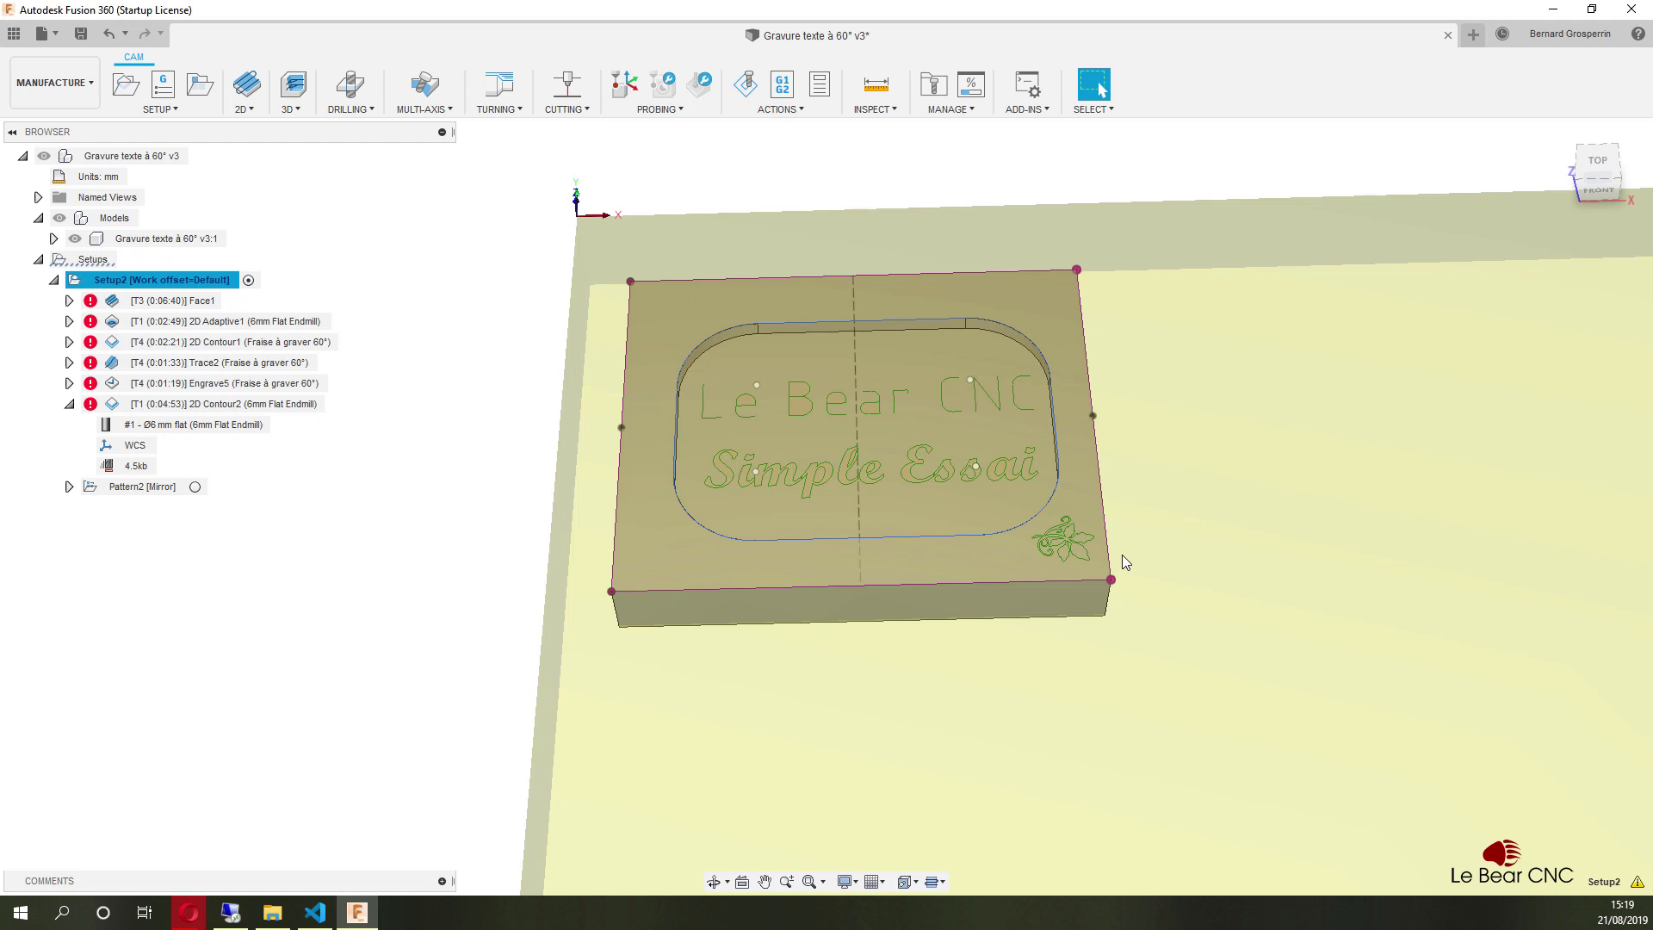
left_click(925, 446)
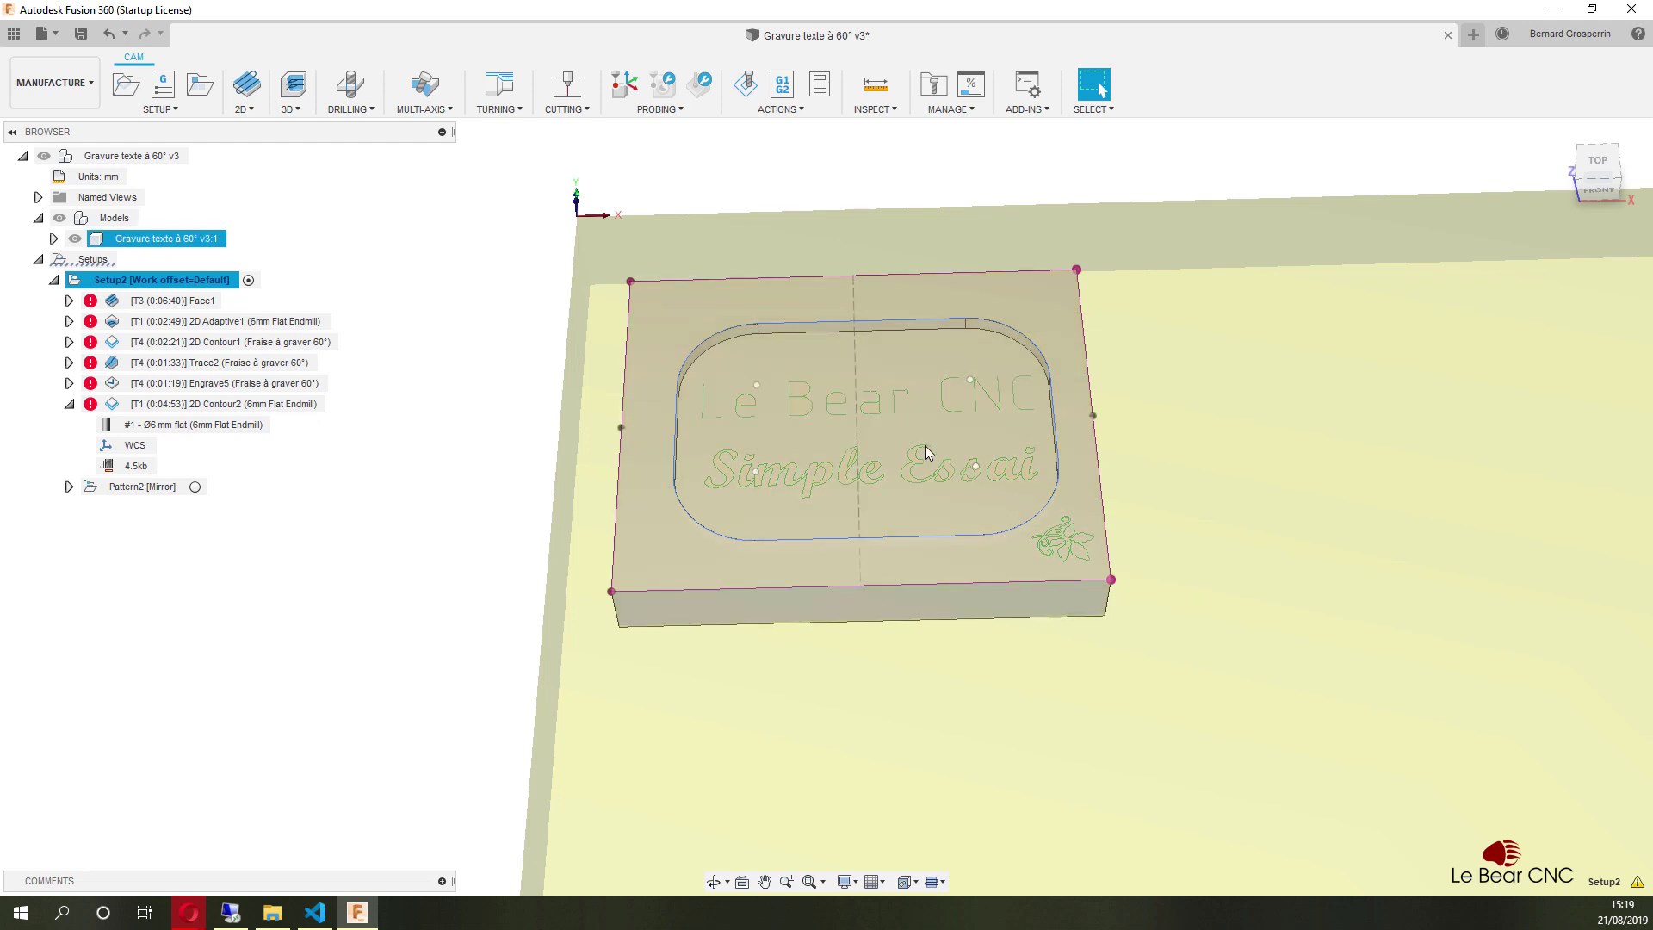
left_click(570, 326)
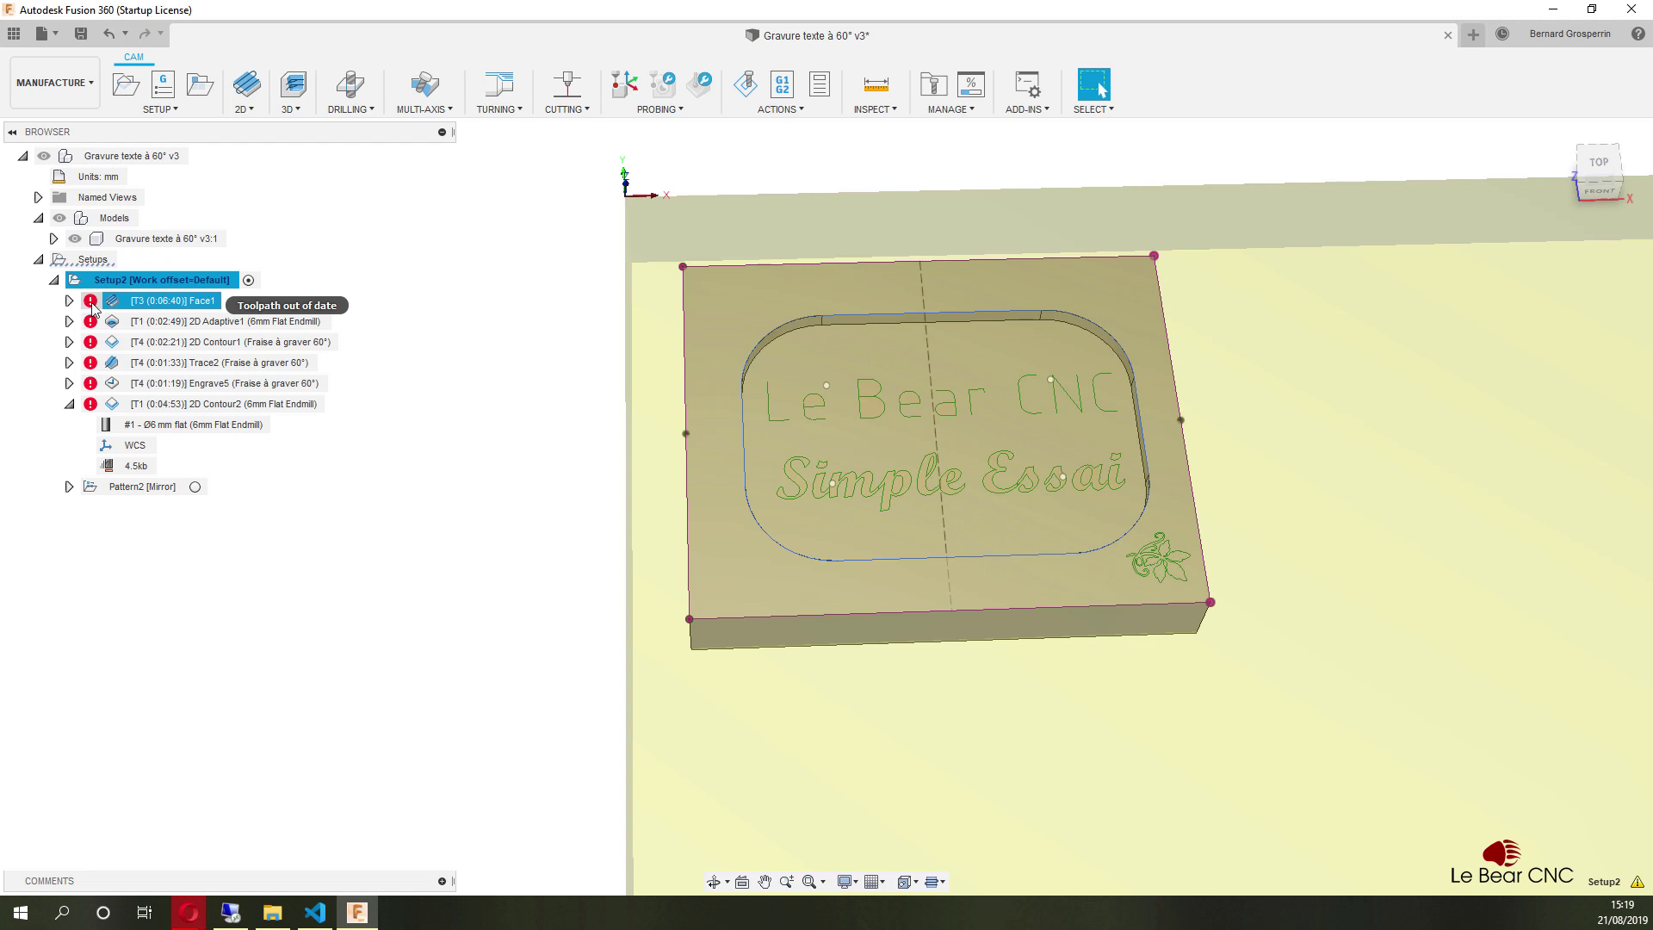
right_click(194, 285)
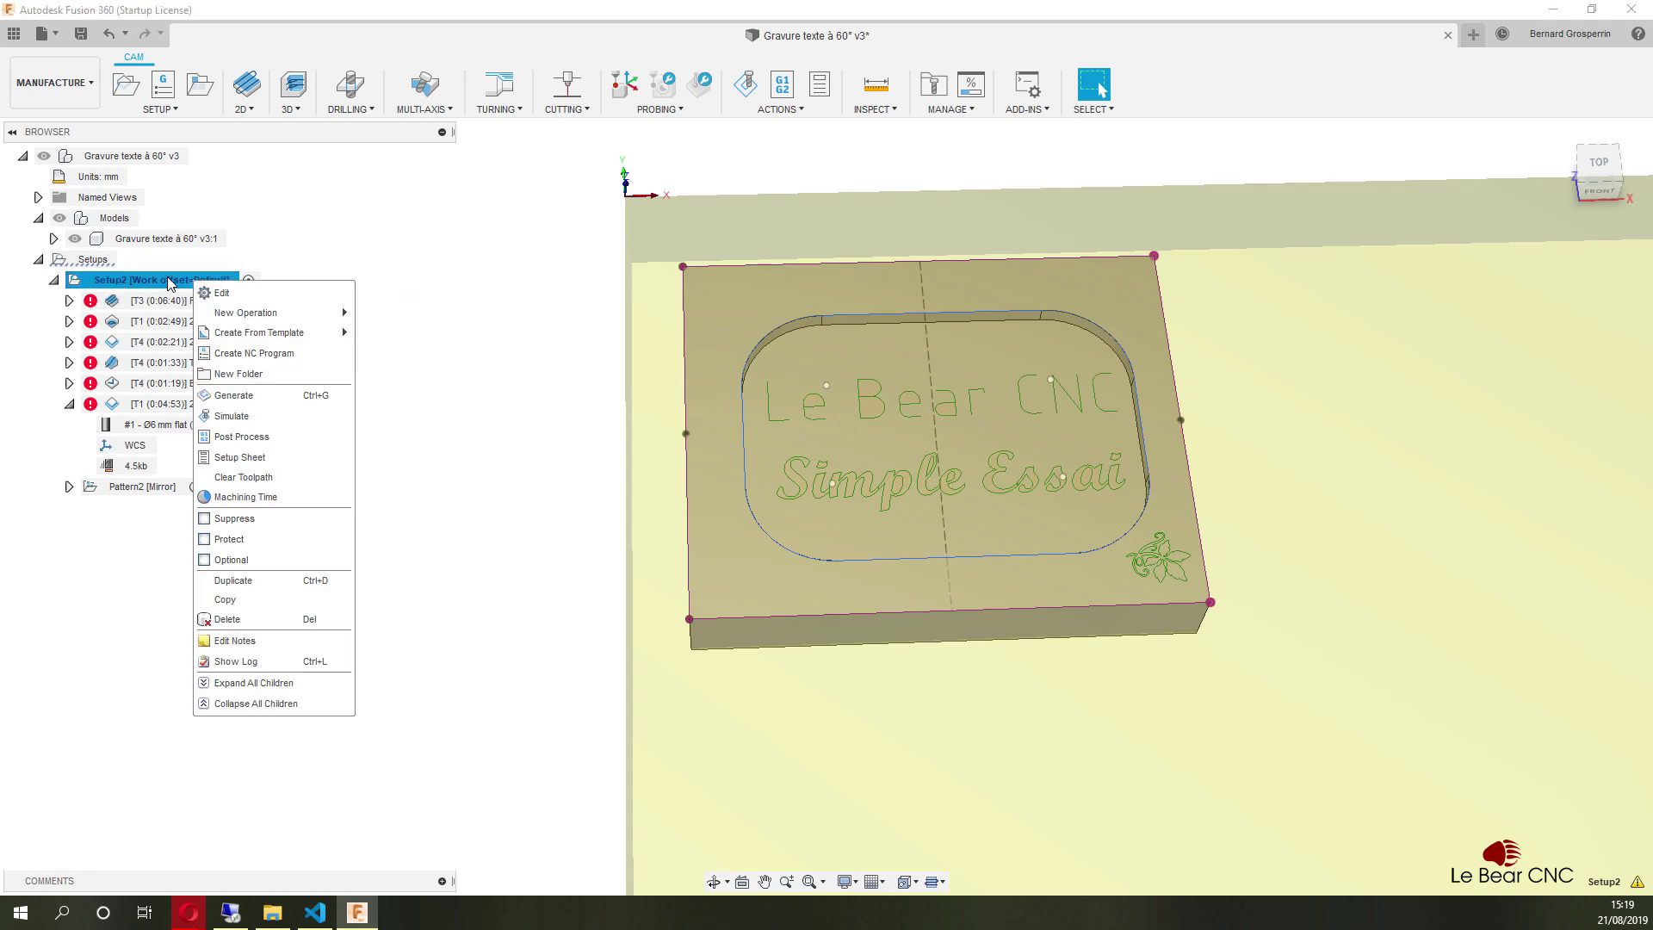
left_click(254, 398)
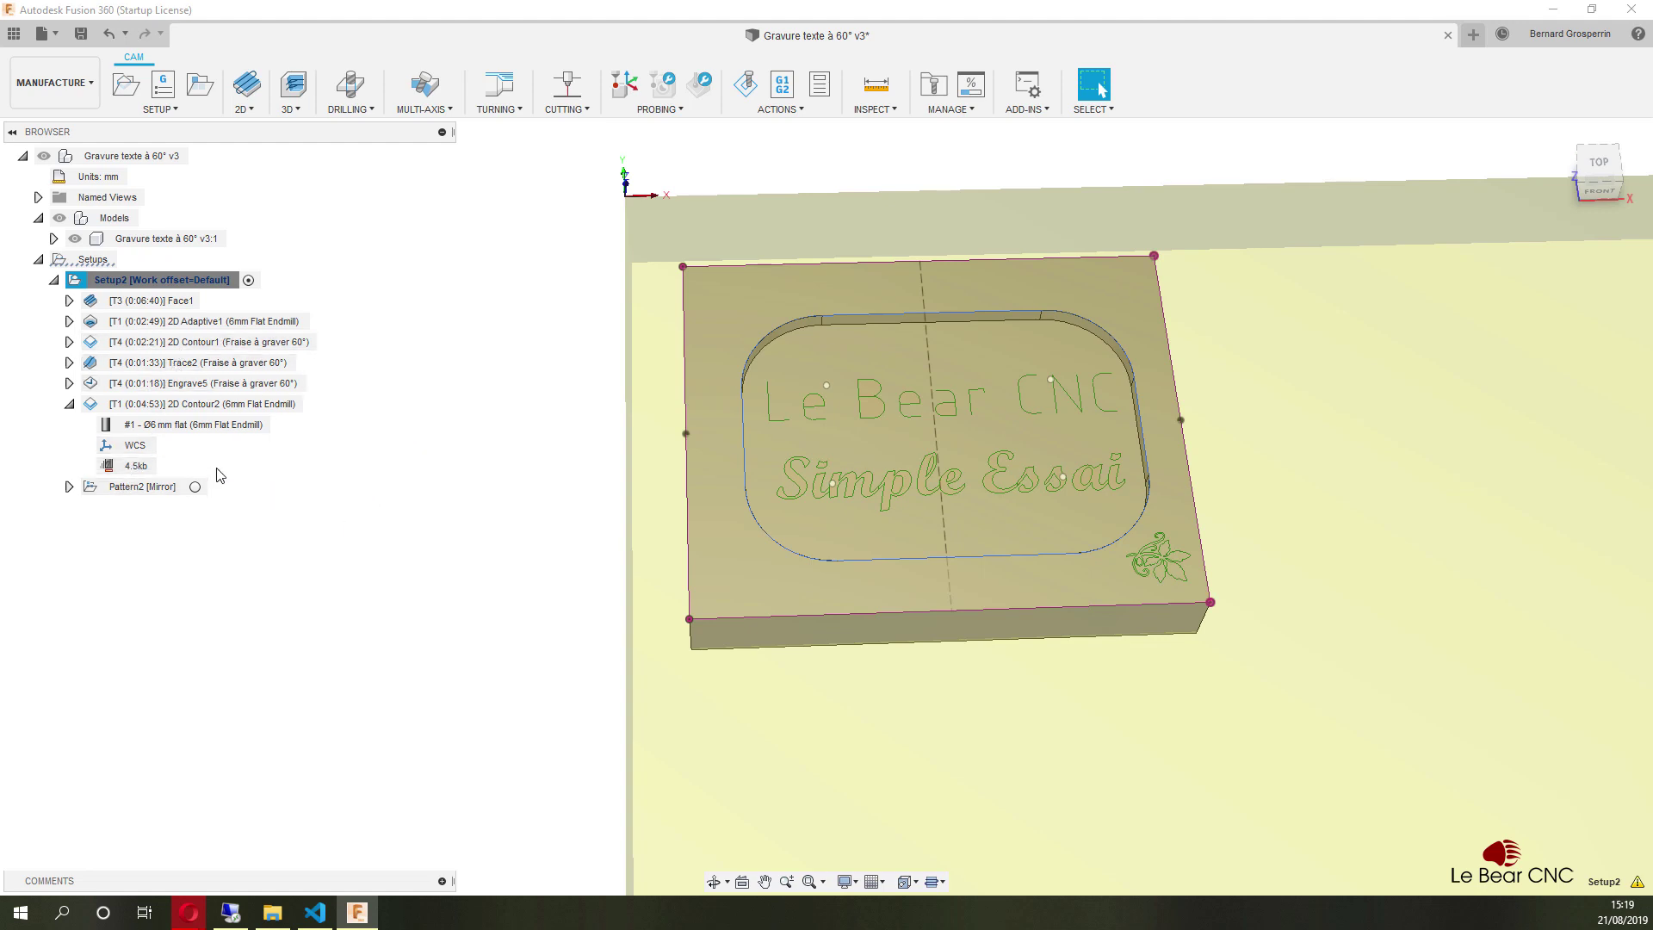
Display the Face1 toolpath and examine its facing passes over the top of the plate.
left_click(156, 303)
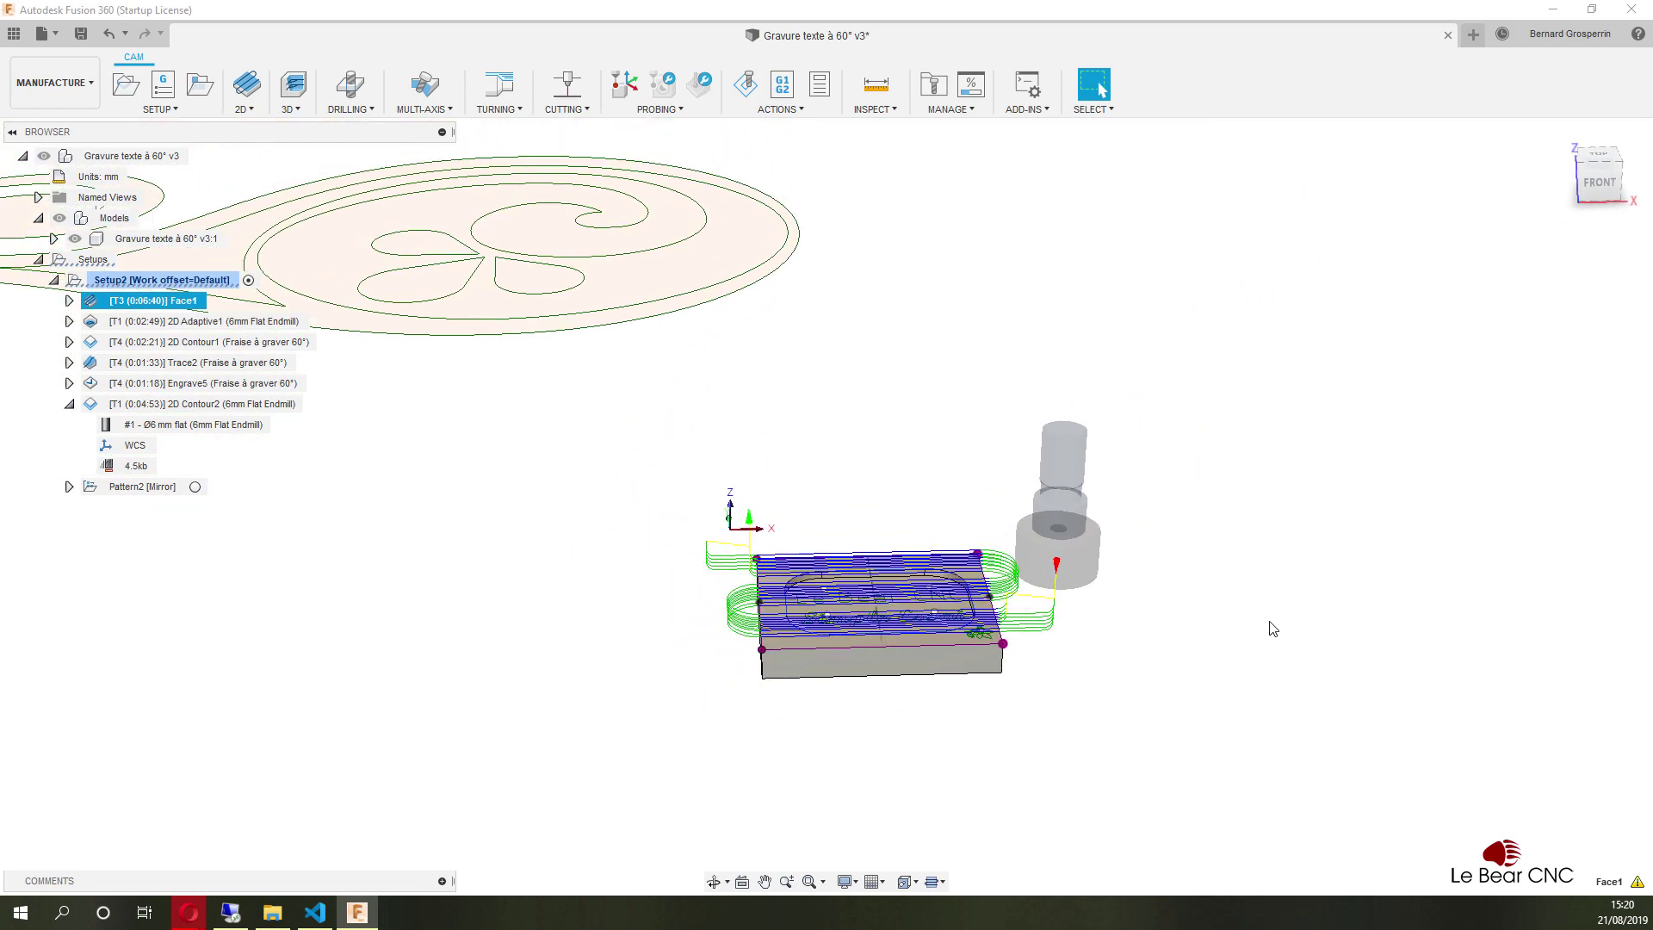
scroll(1030, 581, "up", 3)
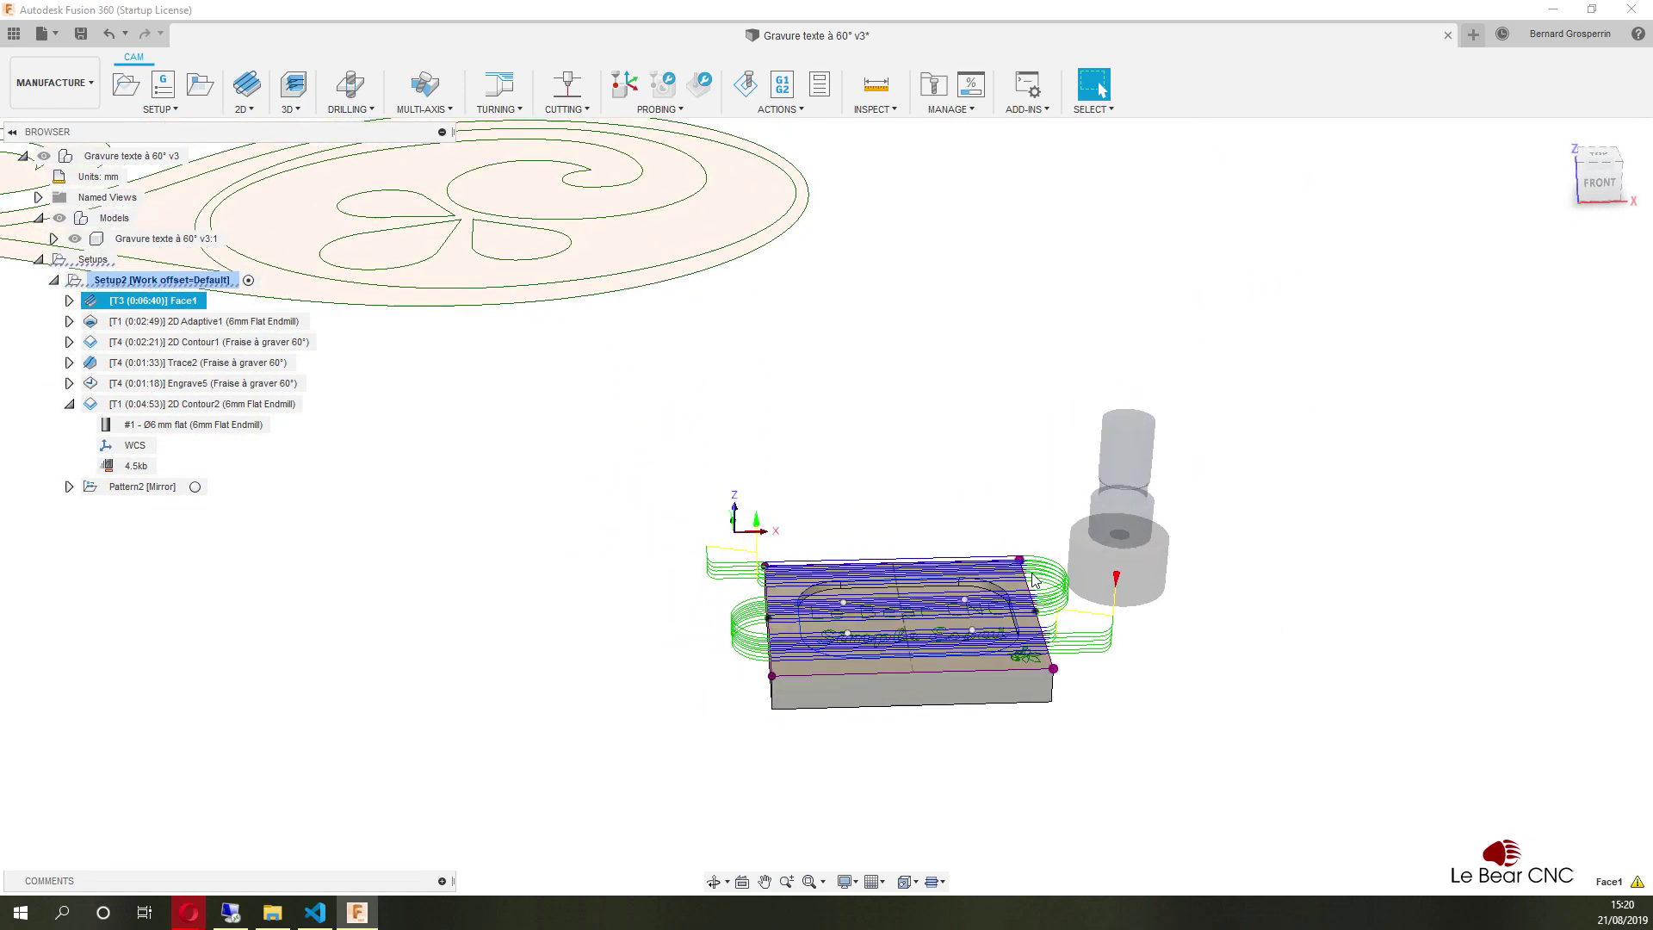
scroll(1031, 581, "up", 5)
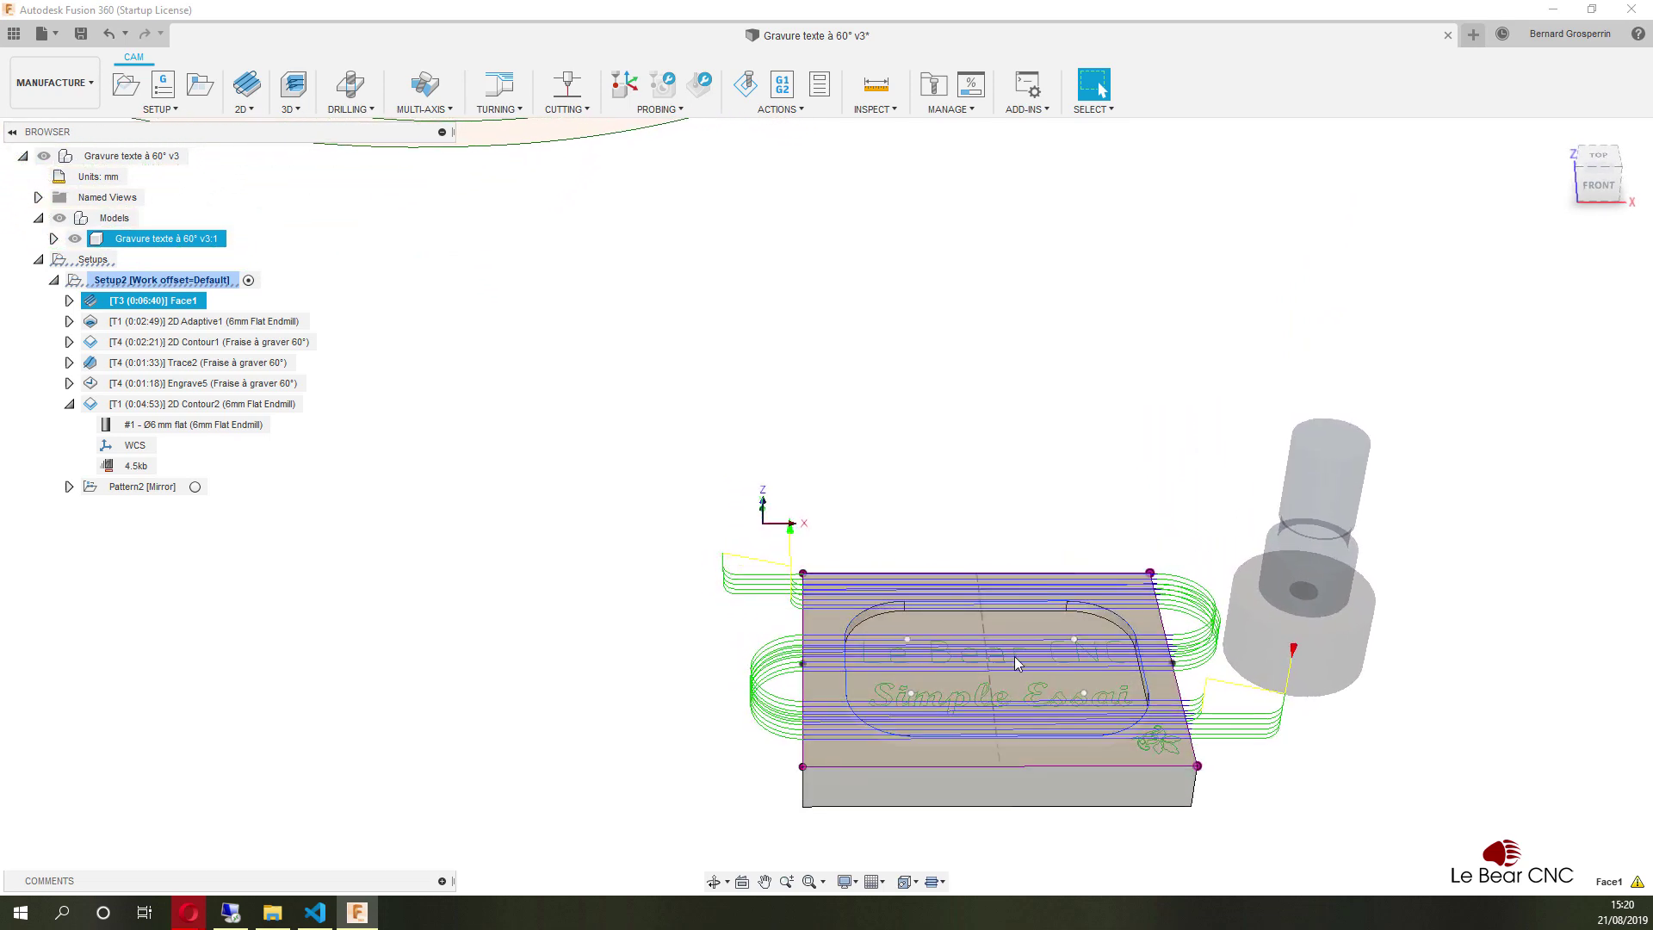
middle_click_drag(1014, 656, 1046, 637, "shift")
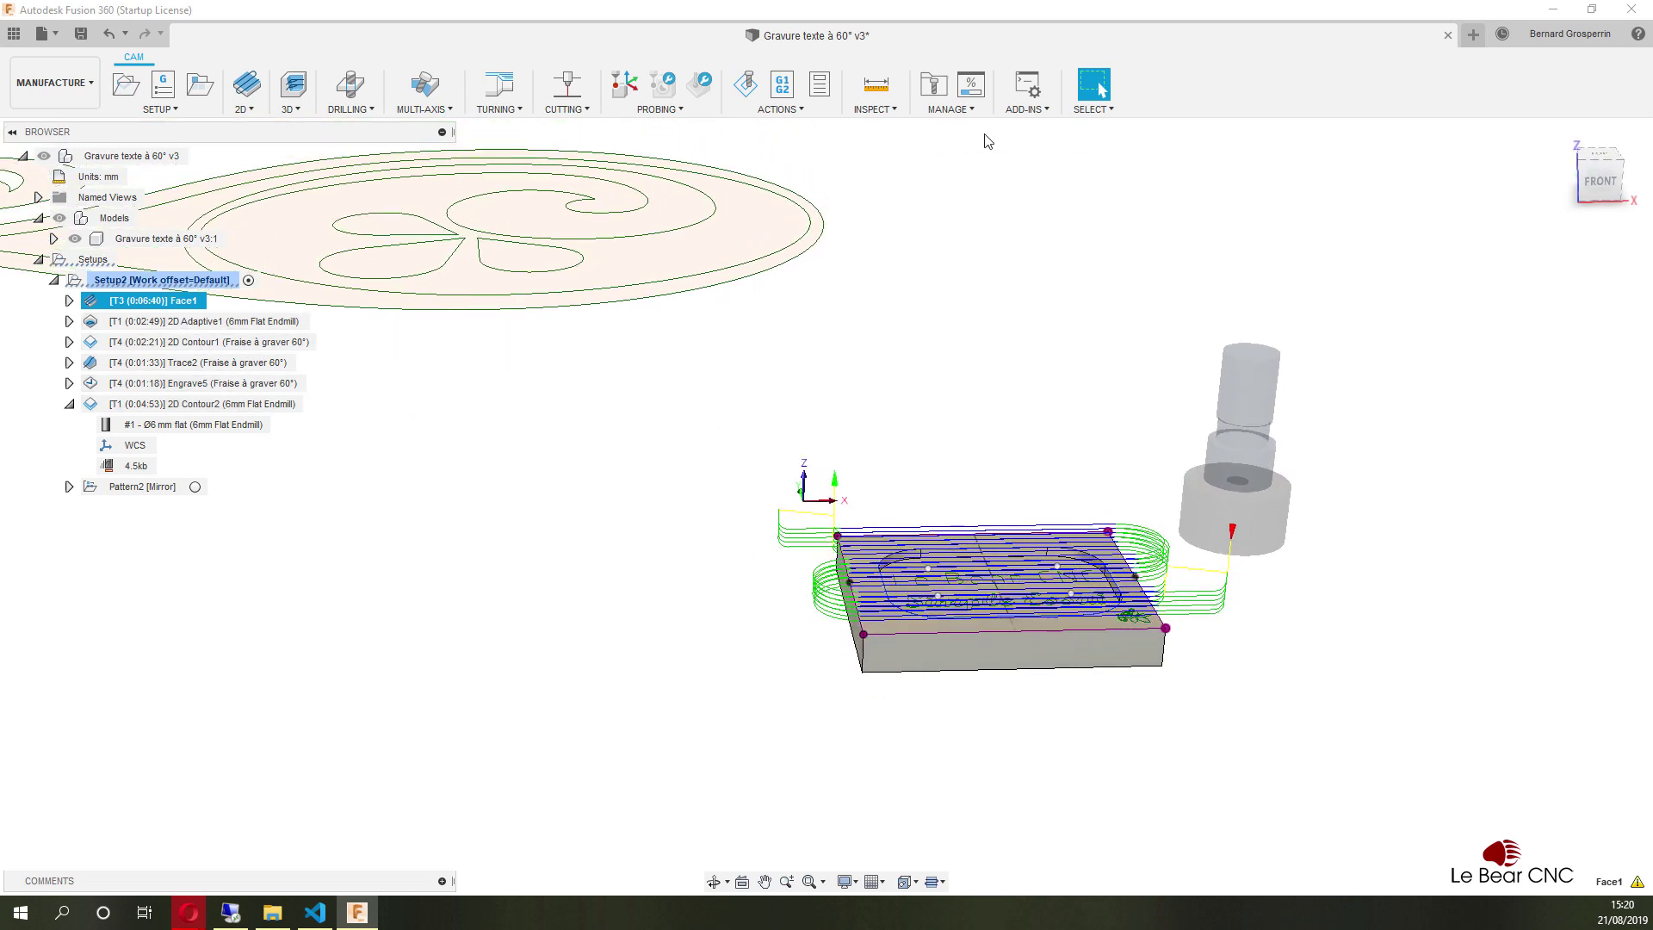
Measure the plate's thickness between the upper and lower edges of its front side.
left_click(876, 85)
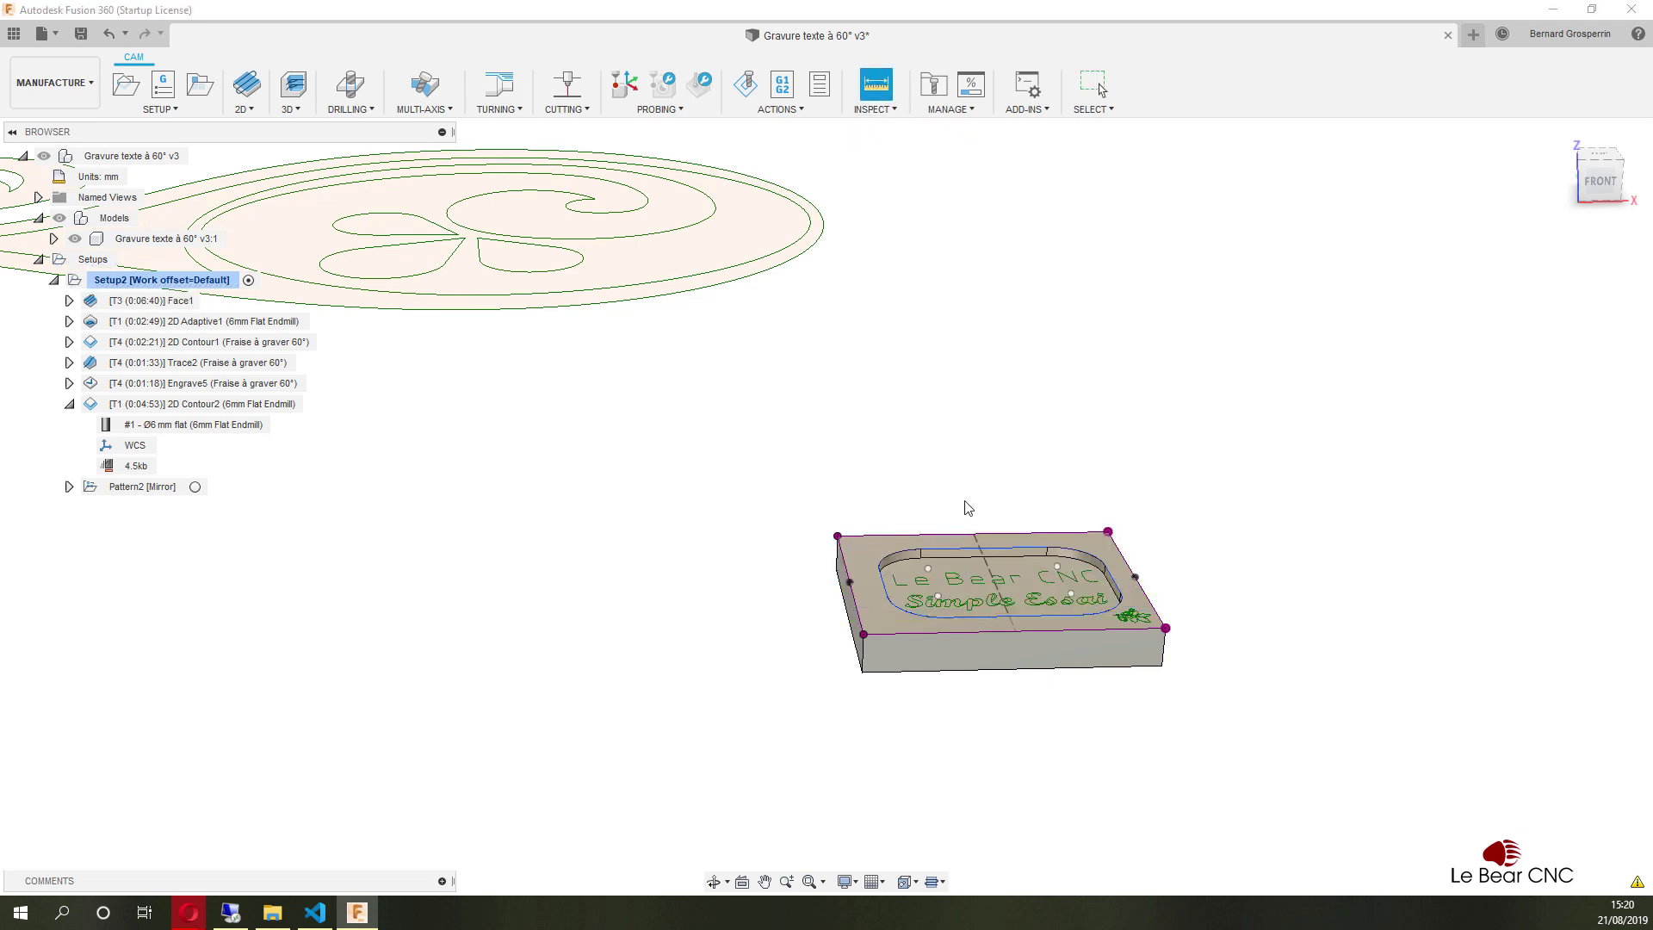
left_click(970, 632)
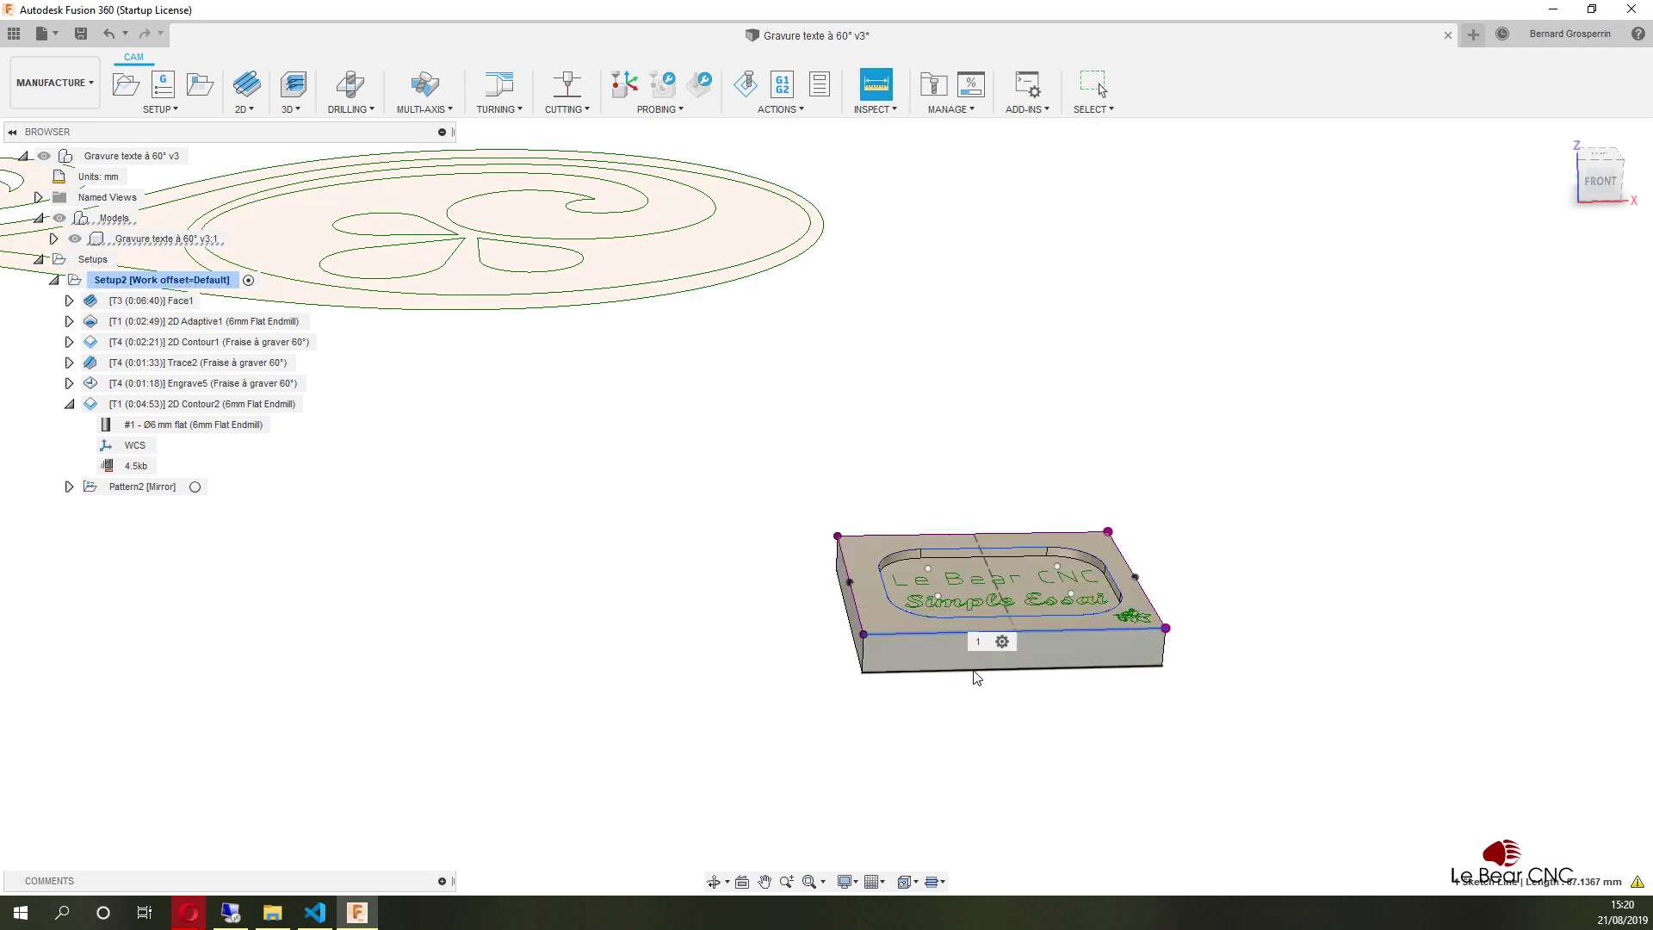
left_click(975, 672)
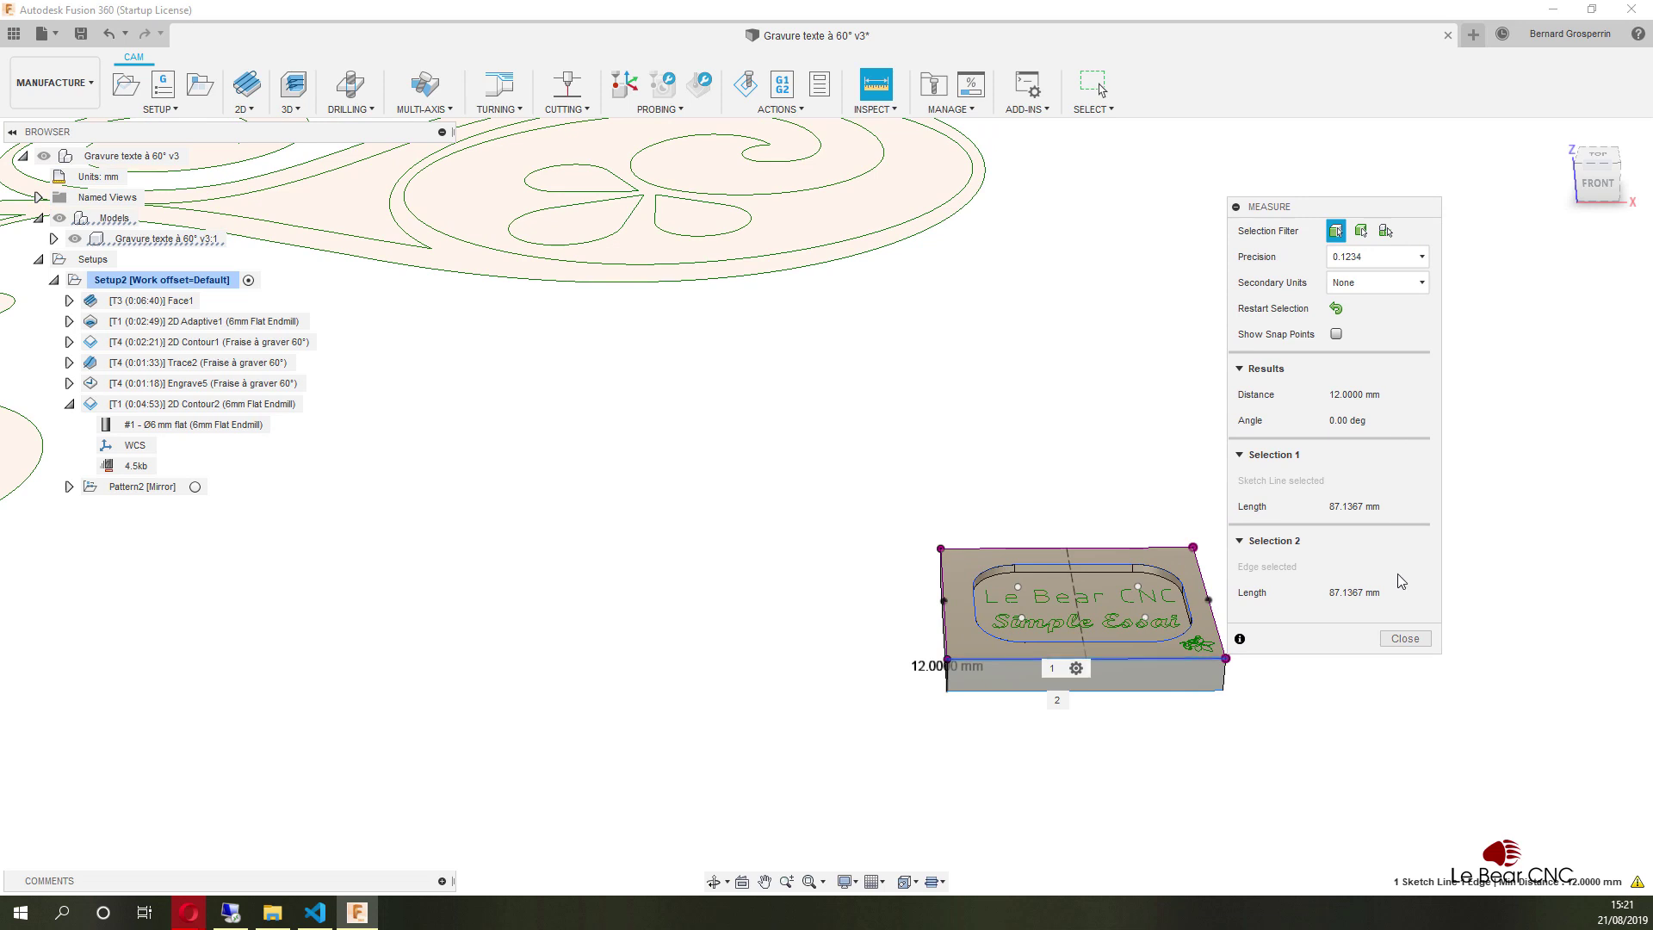
left_click(1402, 638)
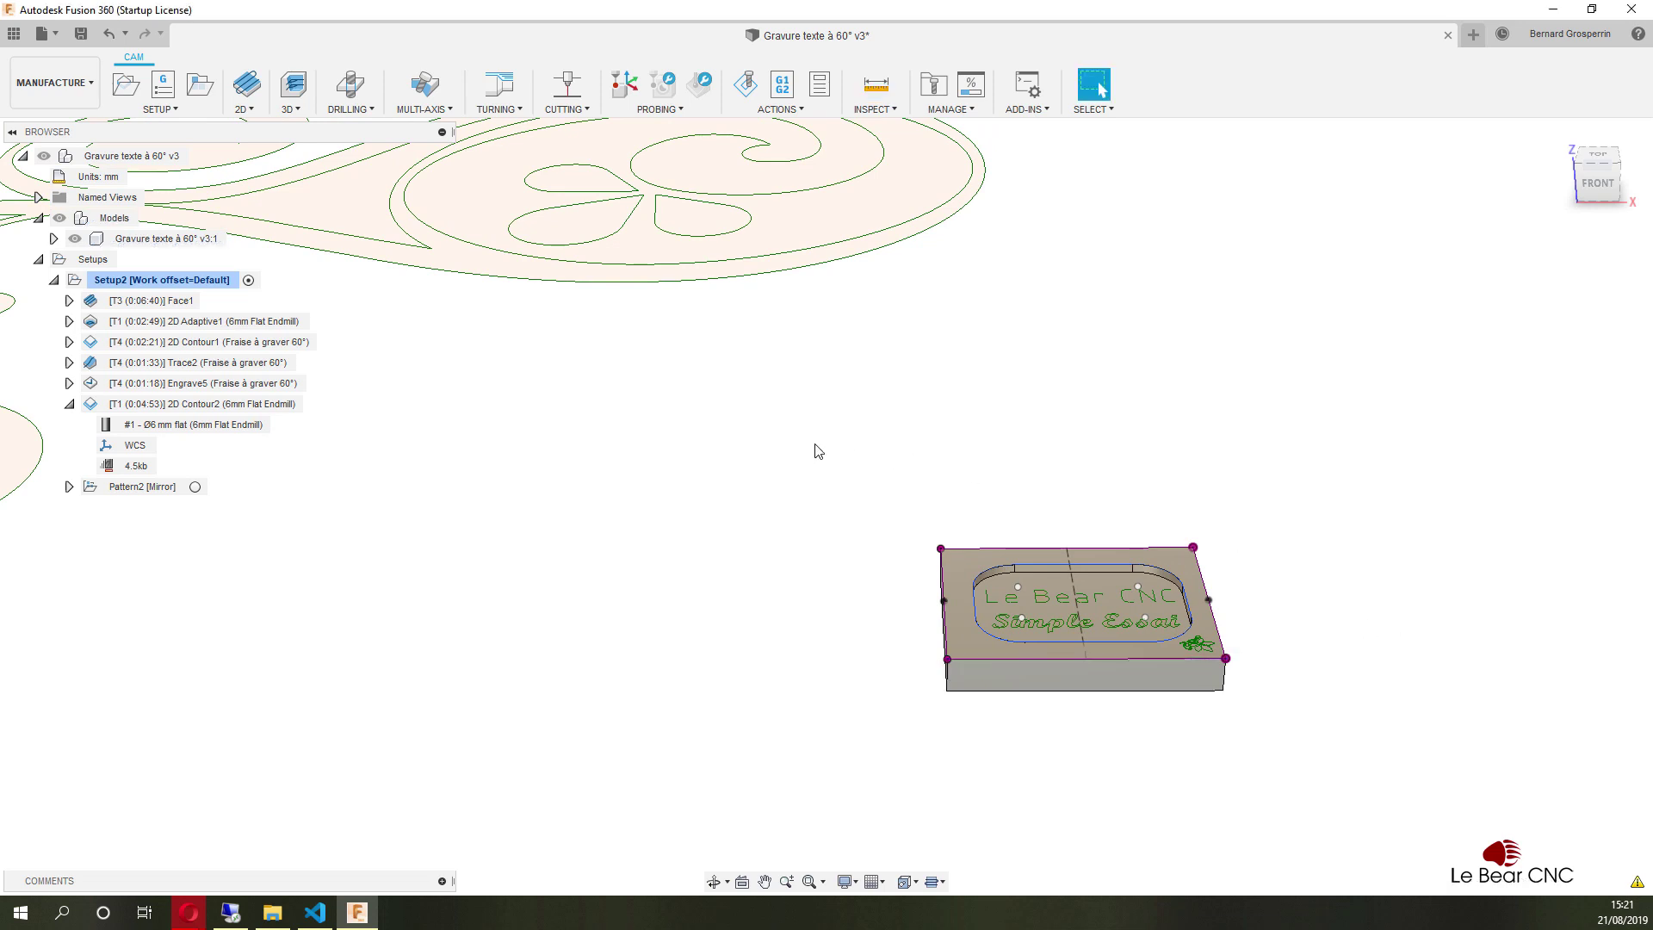
Display the 2D Adaptive1 toolpath and examine how the 6mm Flat Endmill clears the rounded pocket.
left_click(254, 323)
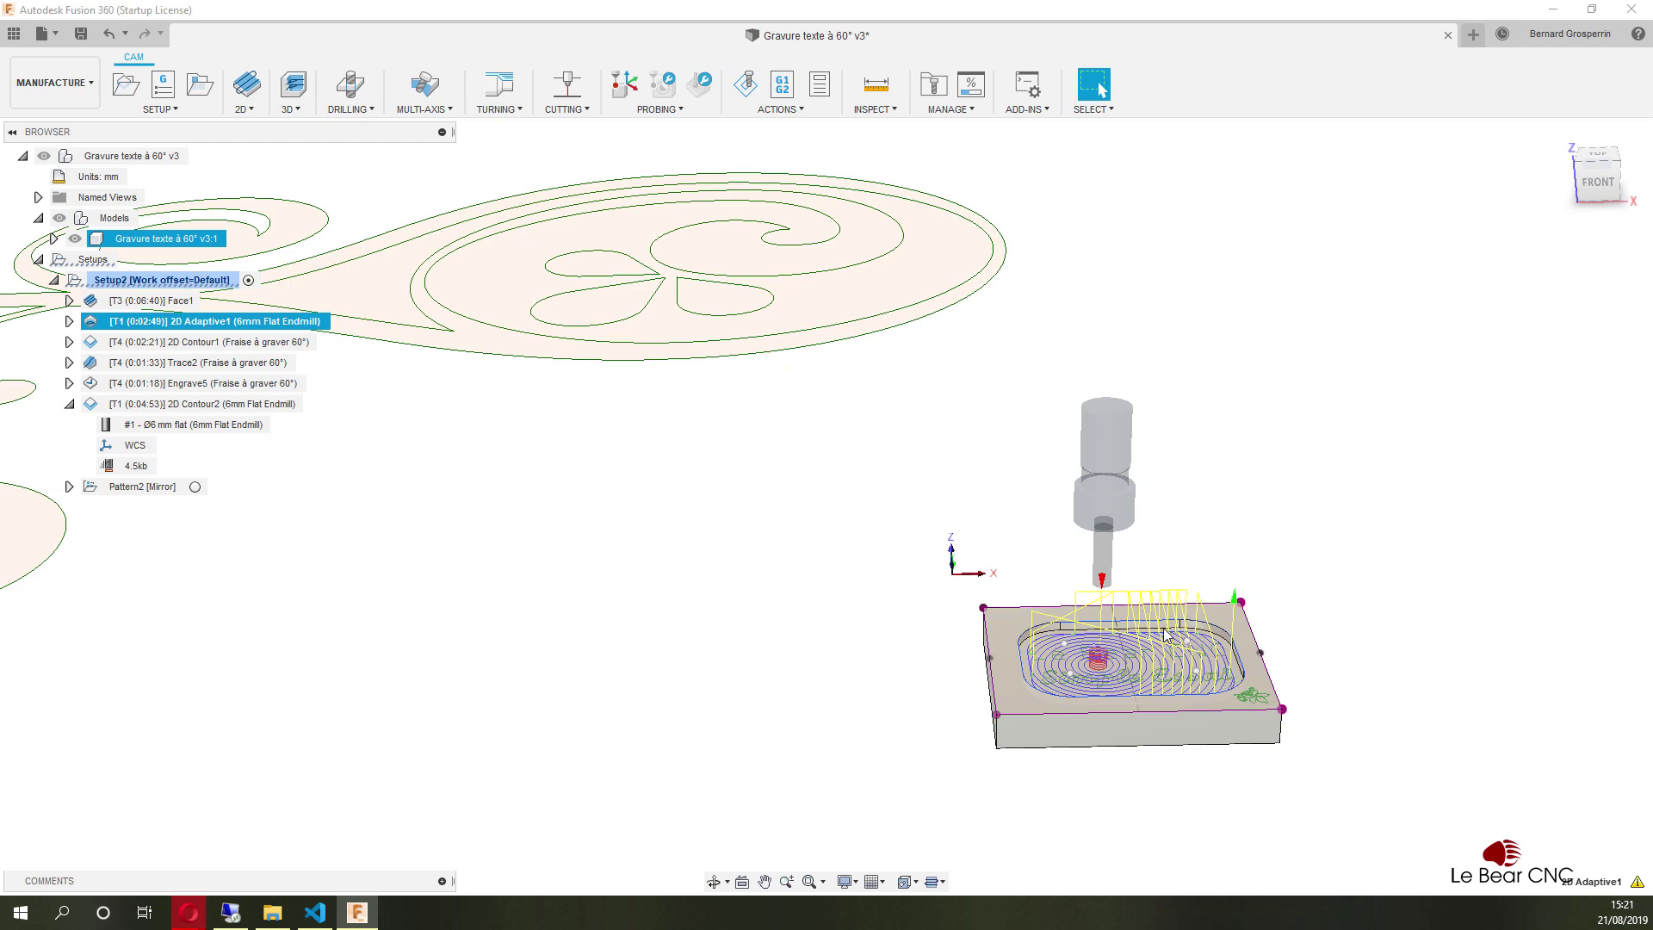
scroll(1122, 663, "up", 2)
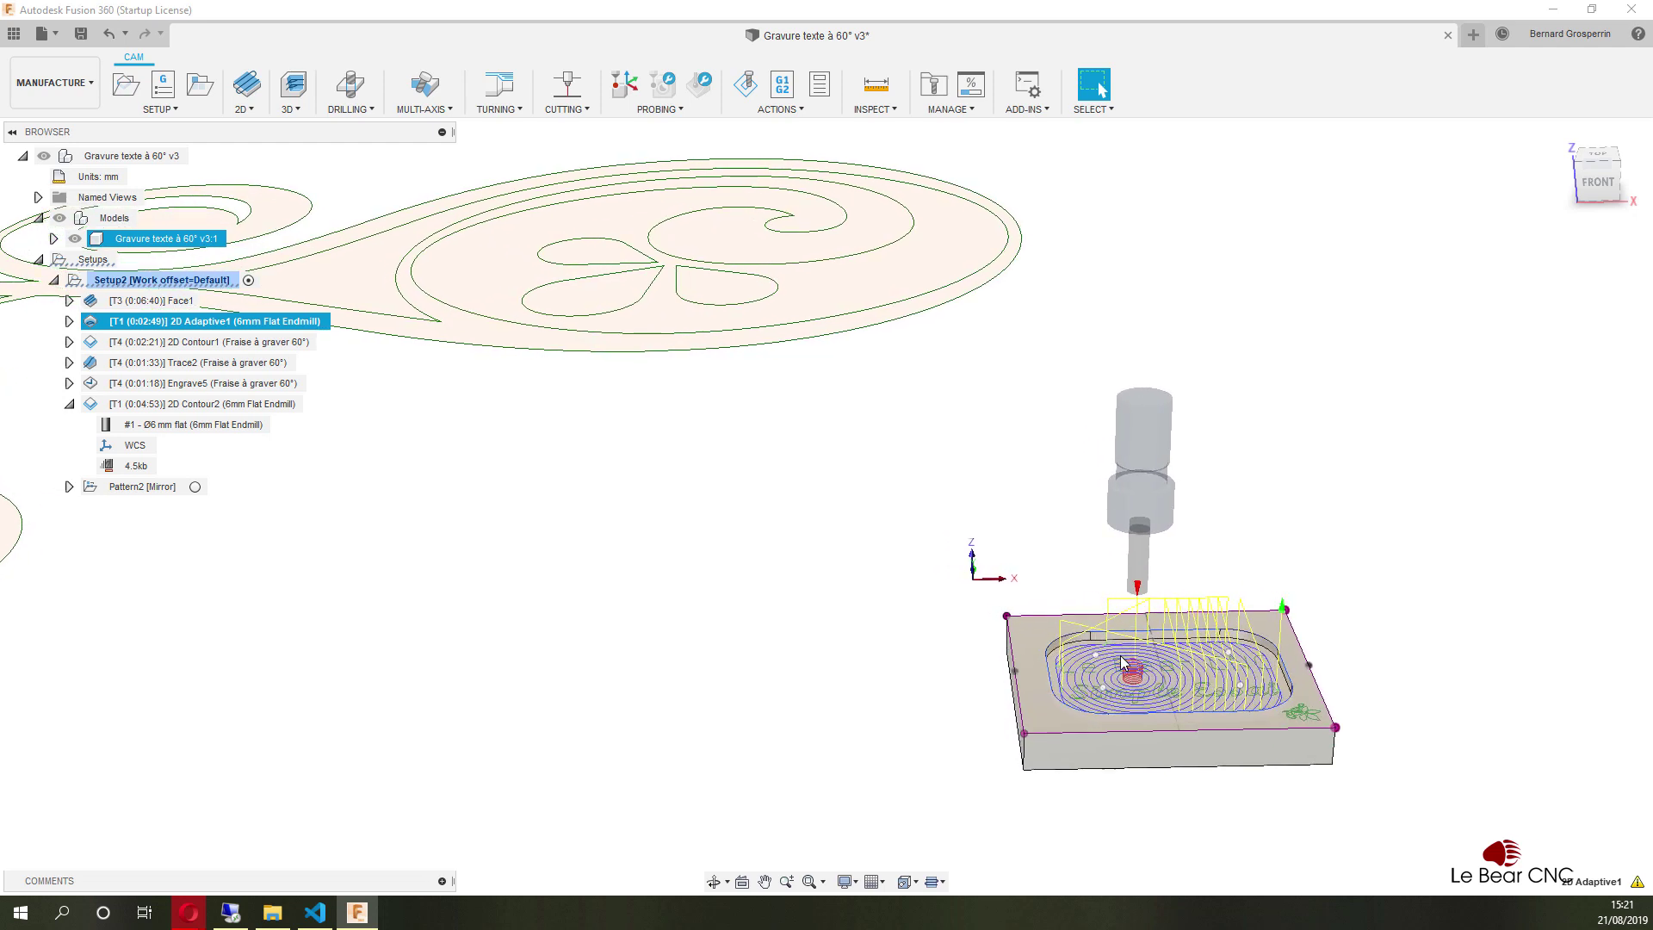
scroll(1122, 663, "up", 1)
scroll(1122, 662, "up", 2)
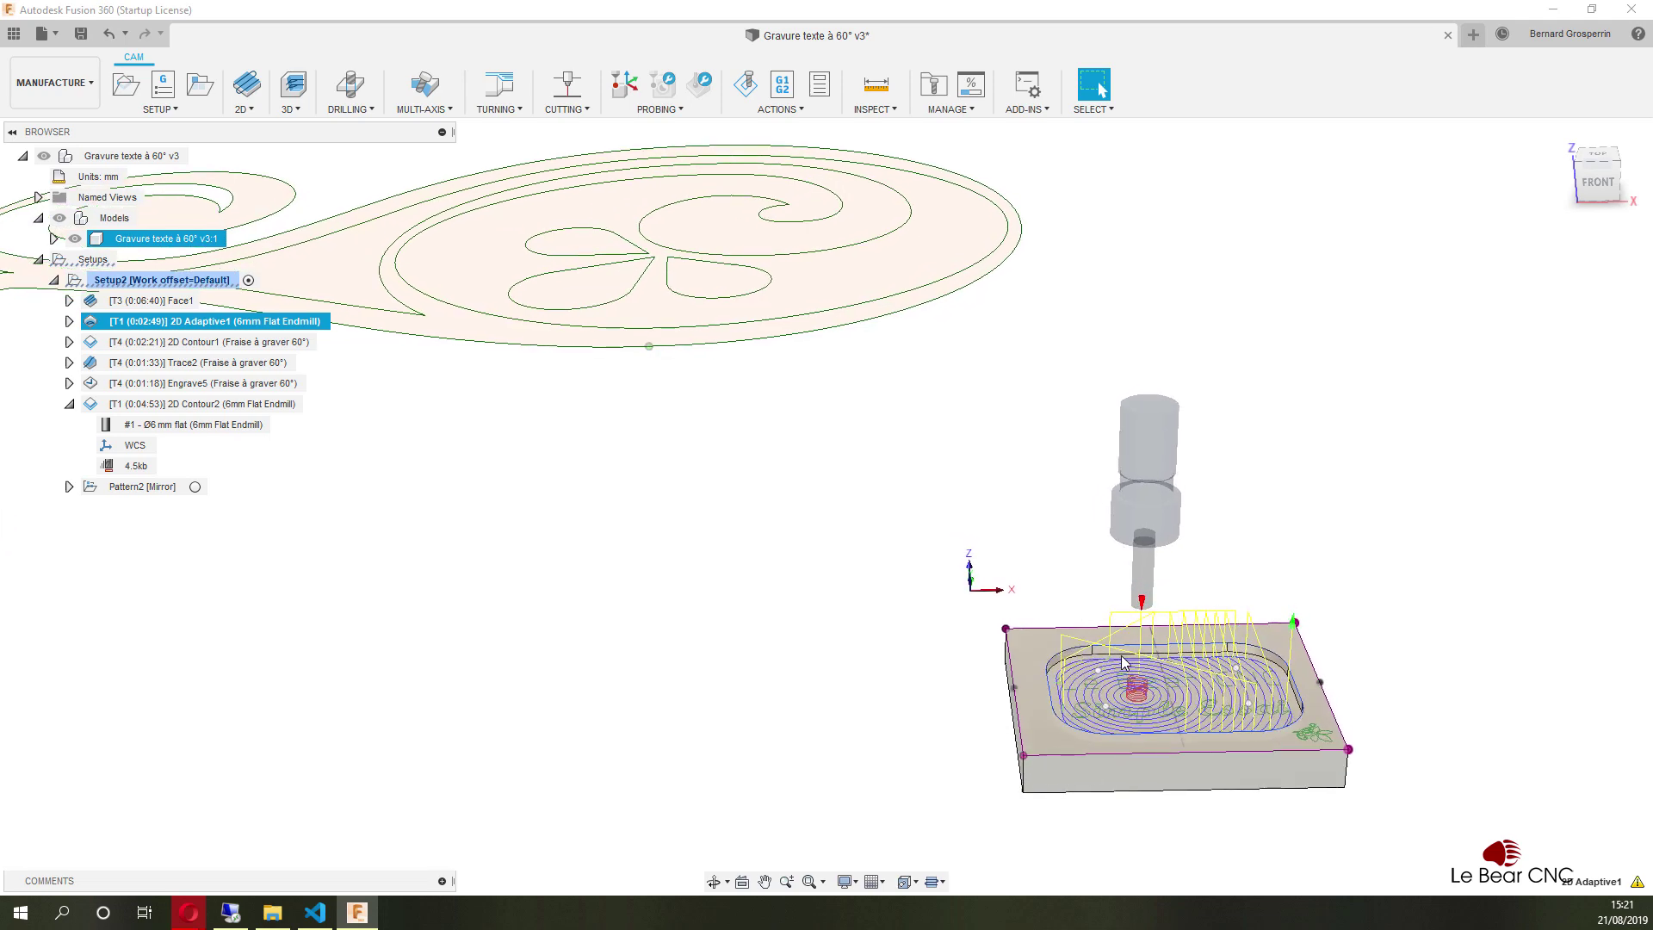
scroll(1148, 686, "up", 1)
scroll(1147, 686, "up", 2)
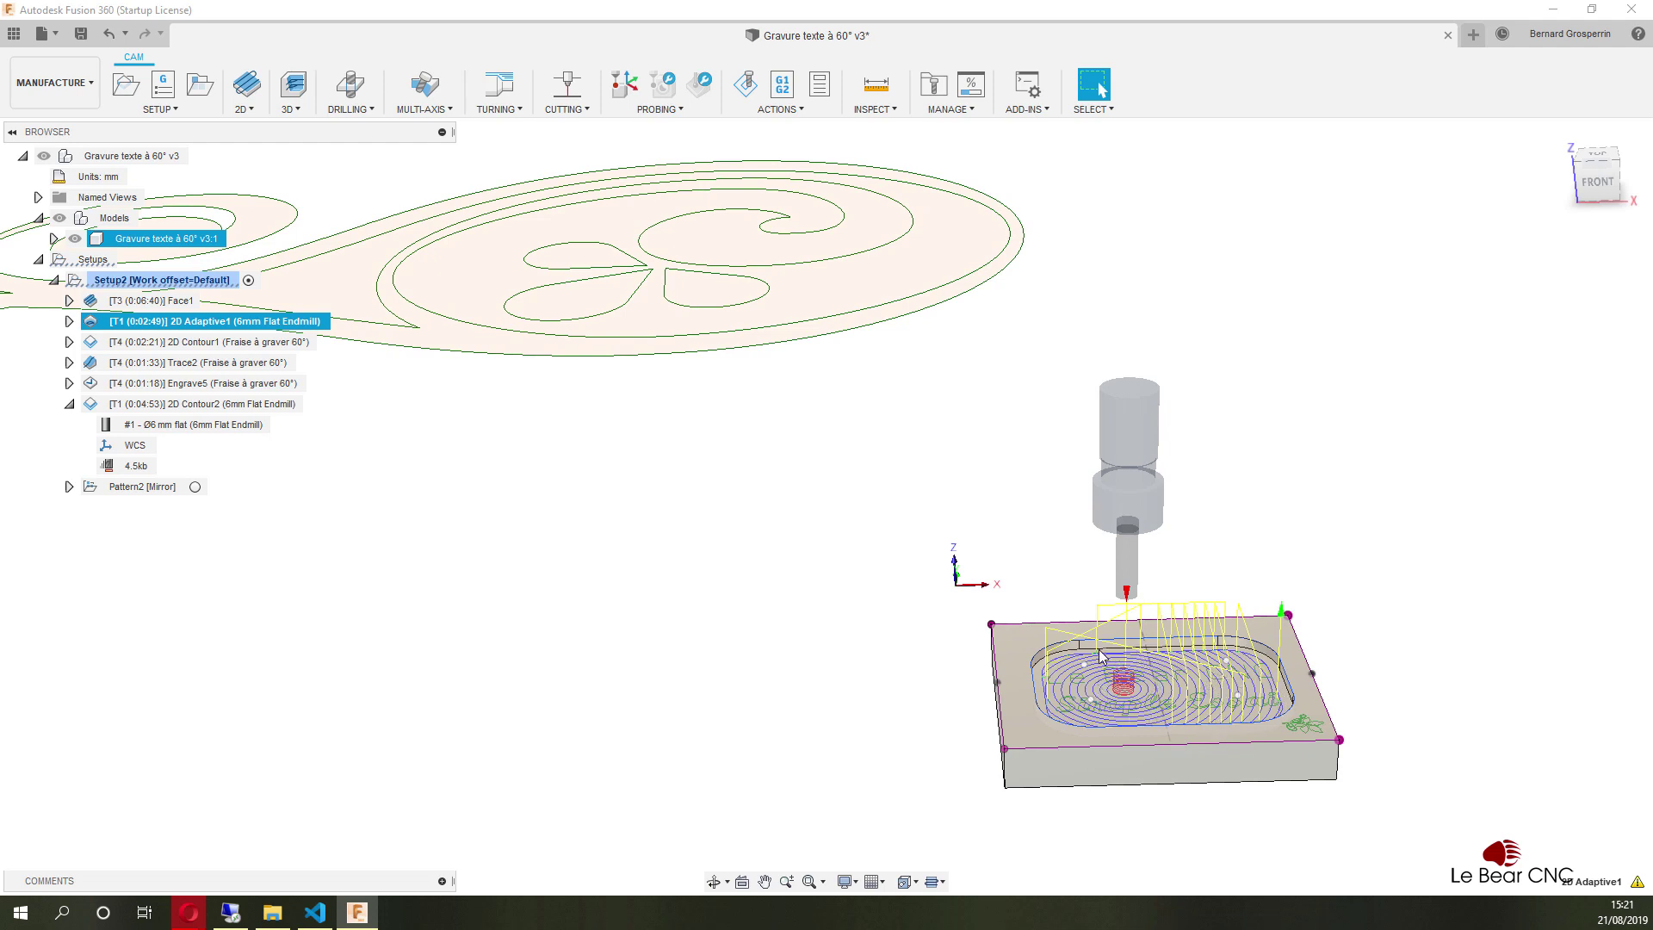
scroll(1100, 667, "up", 3)
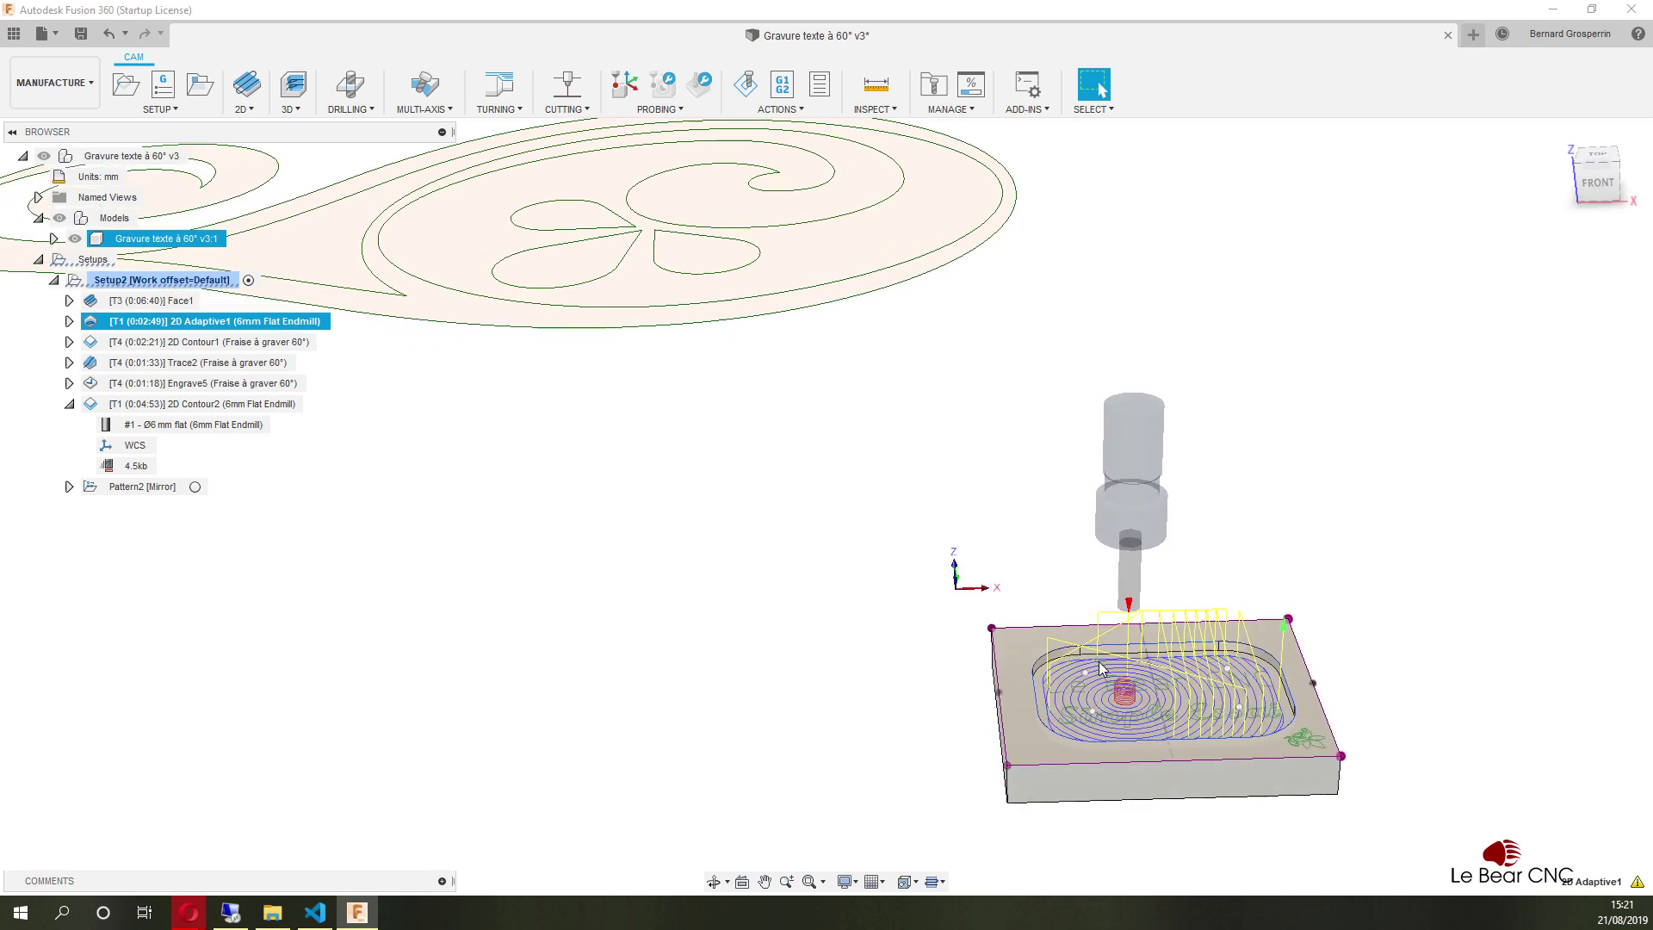
middle_click_drag(1100, 667, 1111, 686, "shift")
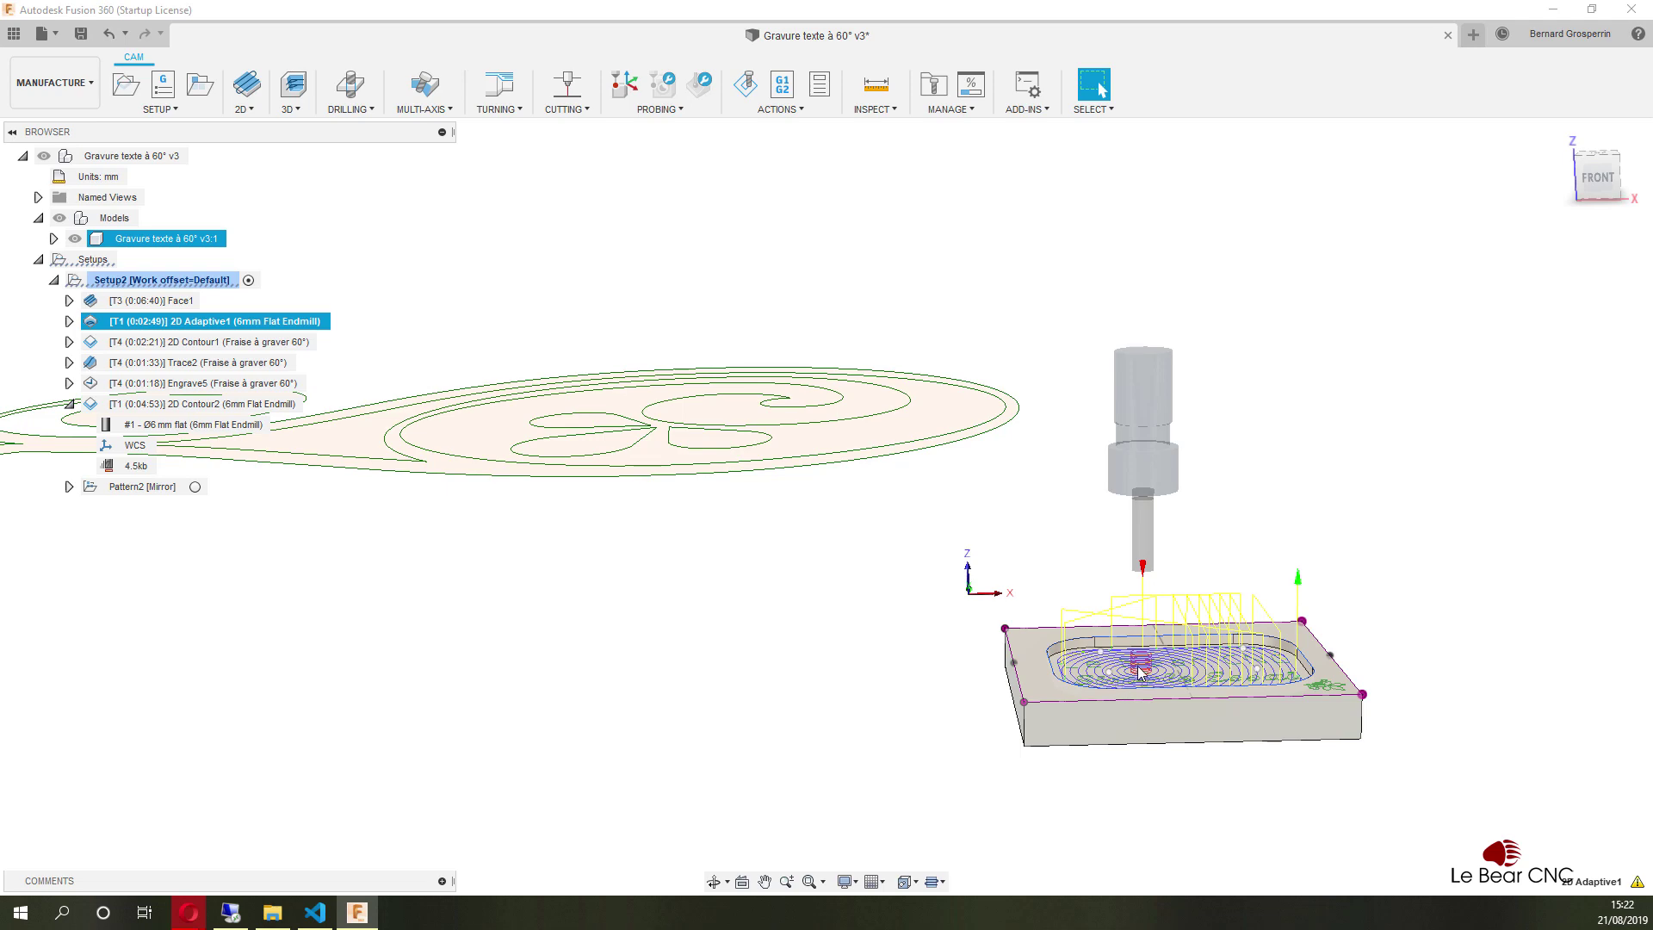
mouse_move(1142, 682)
middle_mouse_down("shift")
mouse_move(1152, 720)
mouse_move(1055, 620)
mouse_move(554, 468)
middle_mouse_up("shift")
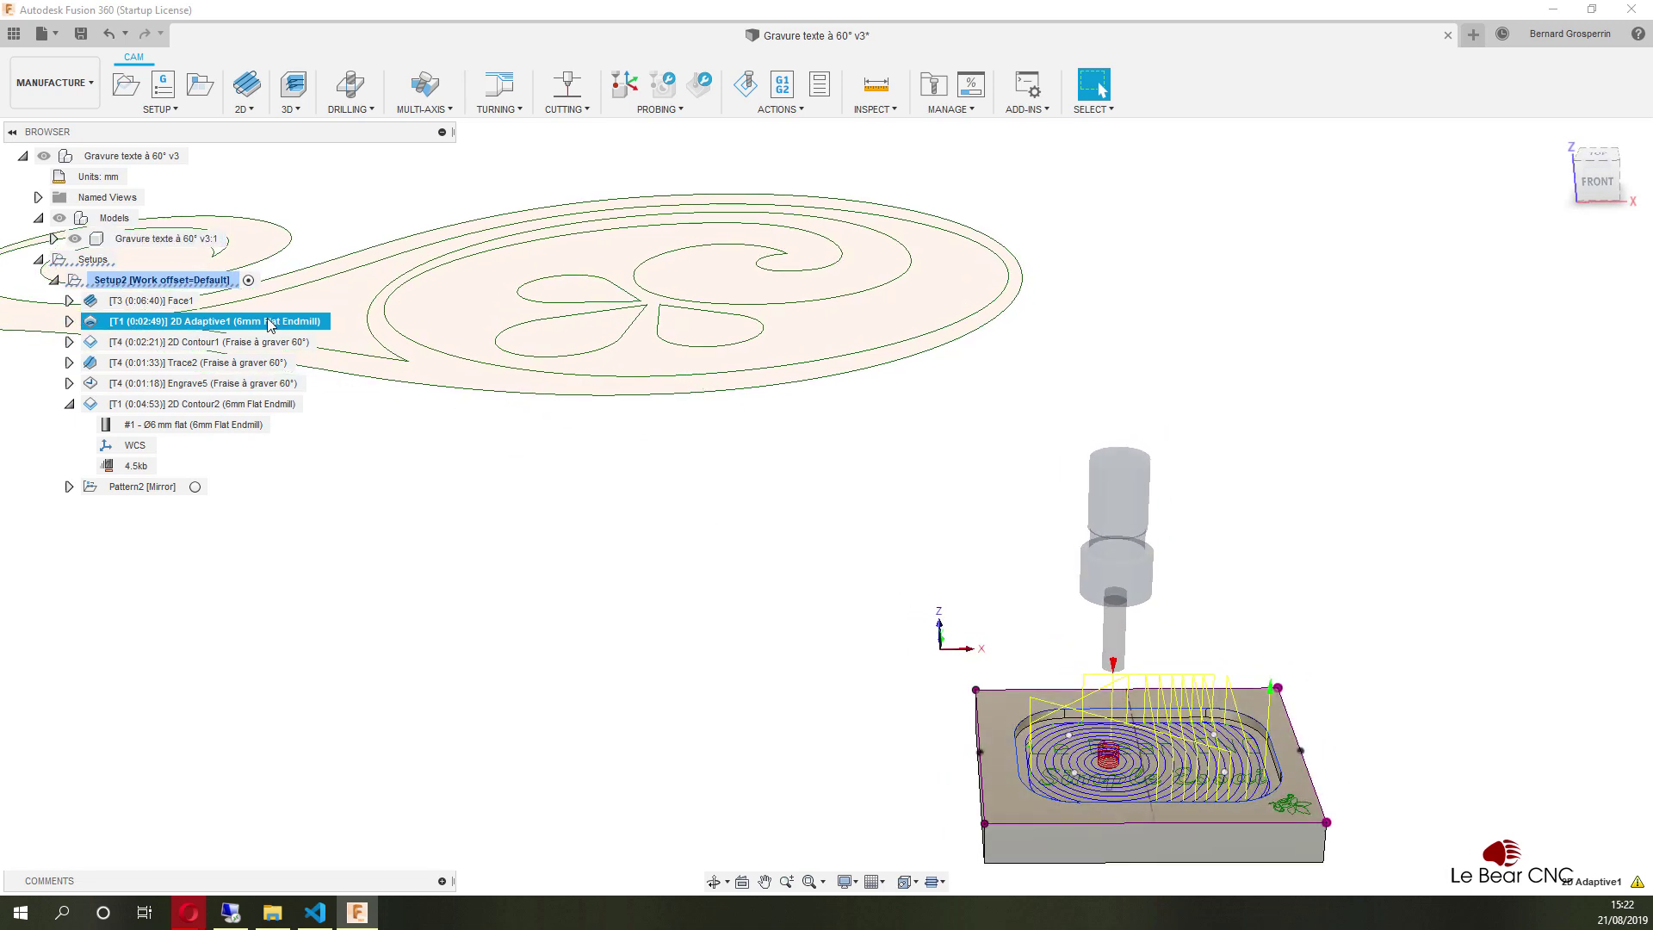
Display the 2D Contour1 toolpath and examine the 60° engraving cutter's path around the pocket edge.
left_click(195, 344)
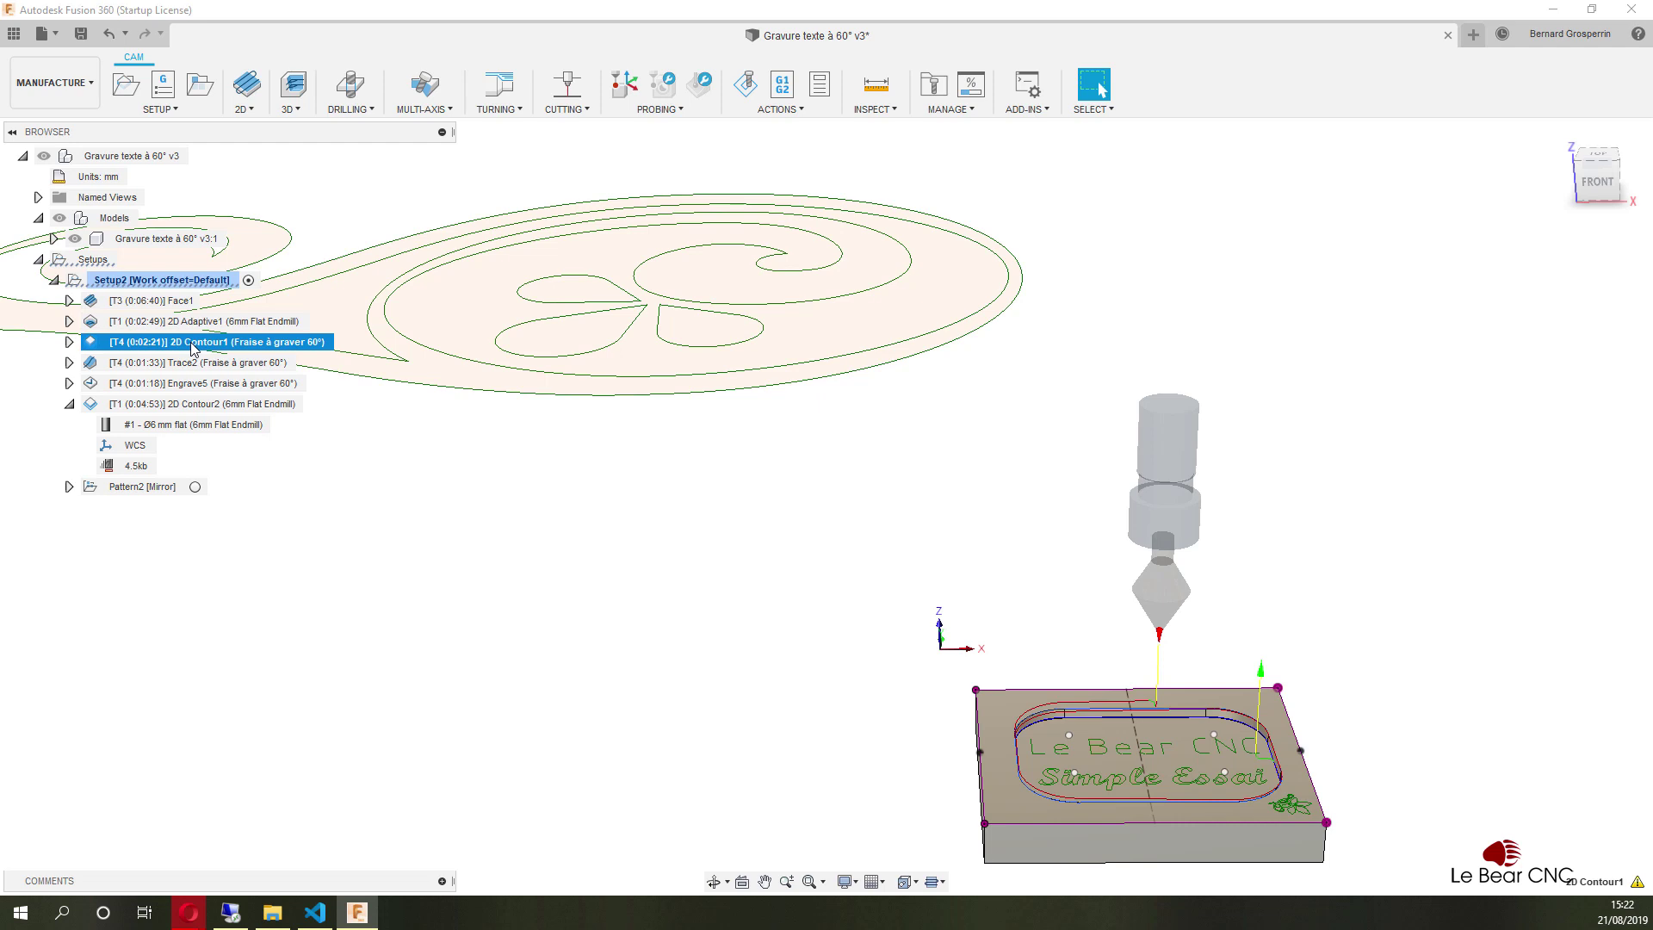
scroll(399, 540, "up", 1)
scroll(1098, 715, "up", 3)
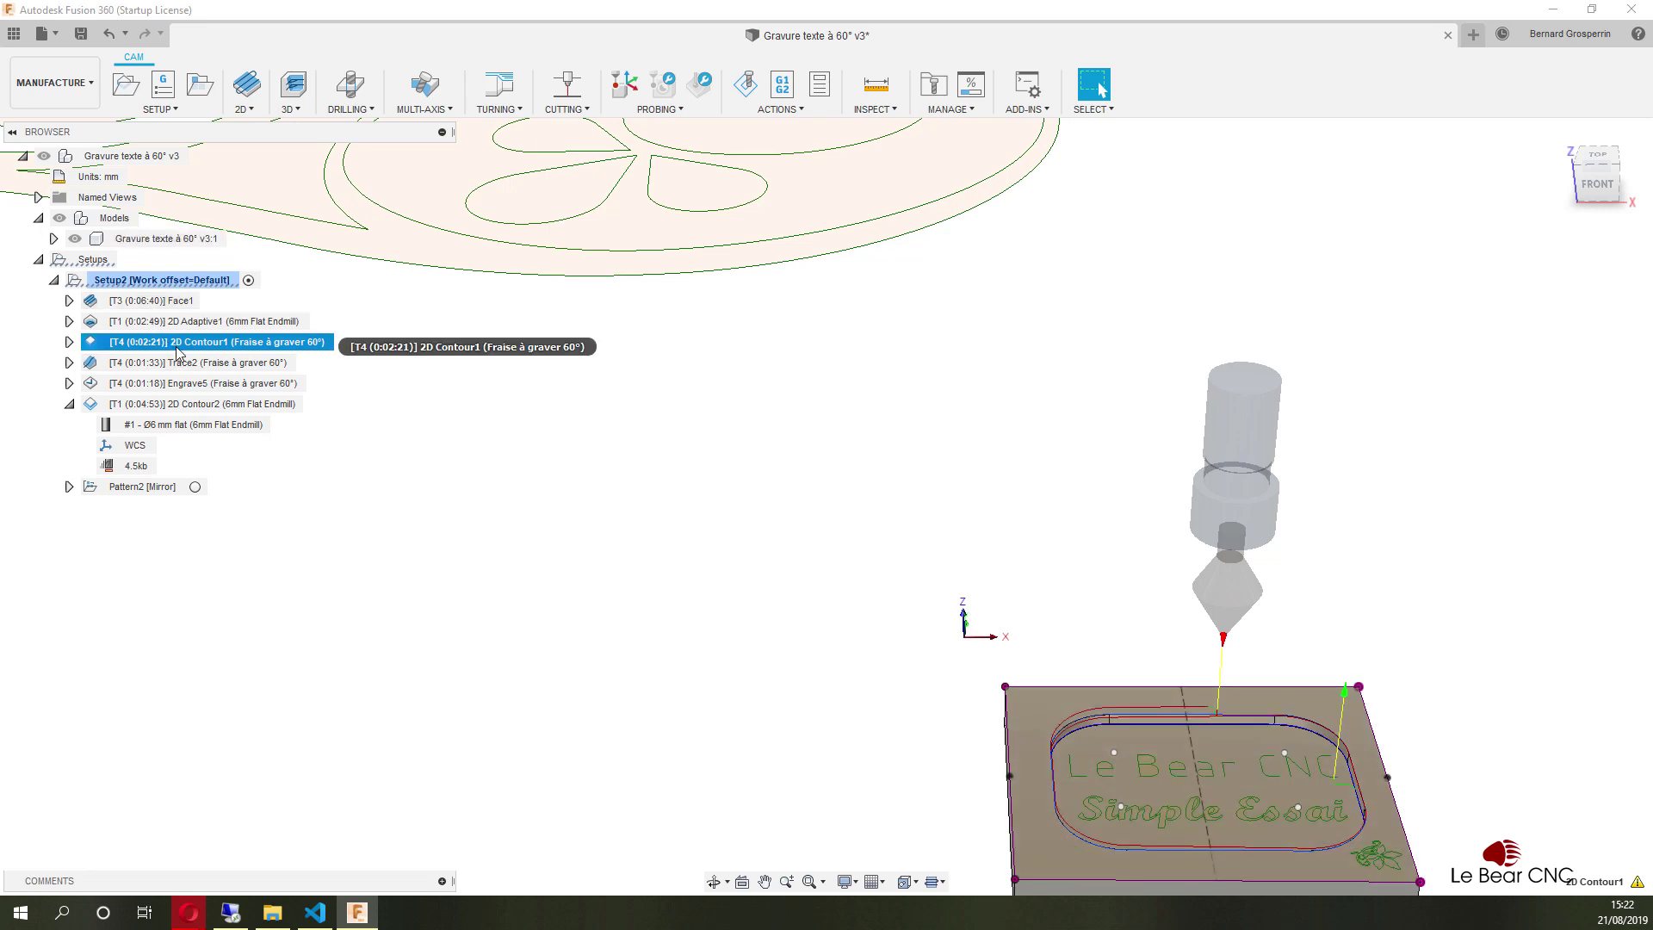
Open the 2D Contour1 operation for editing and review its tool, geometry and passes settings.
right_click(176, 347)
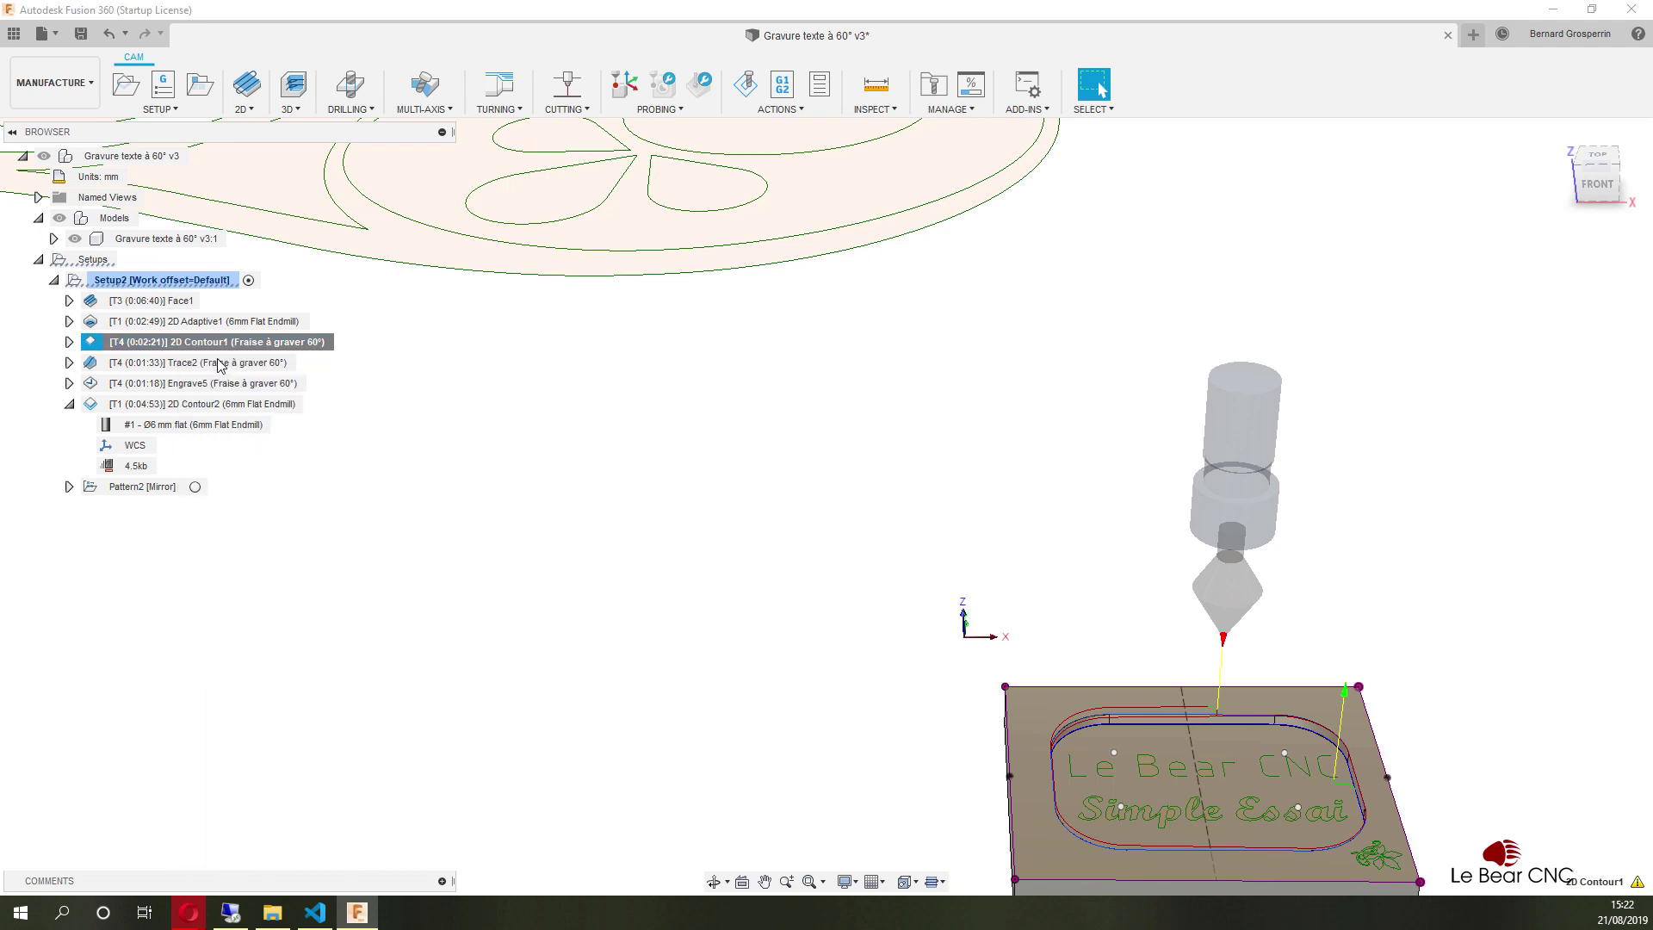
left_click(222, 362)
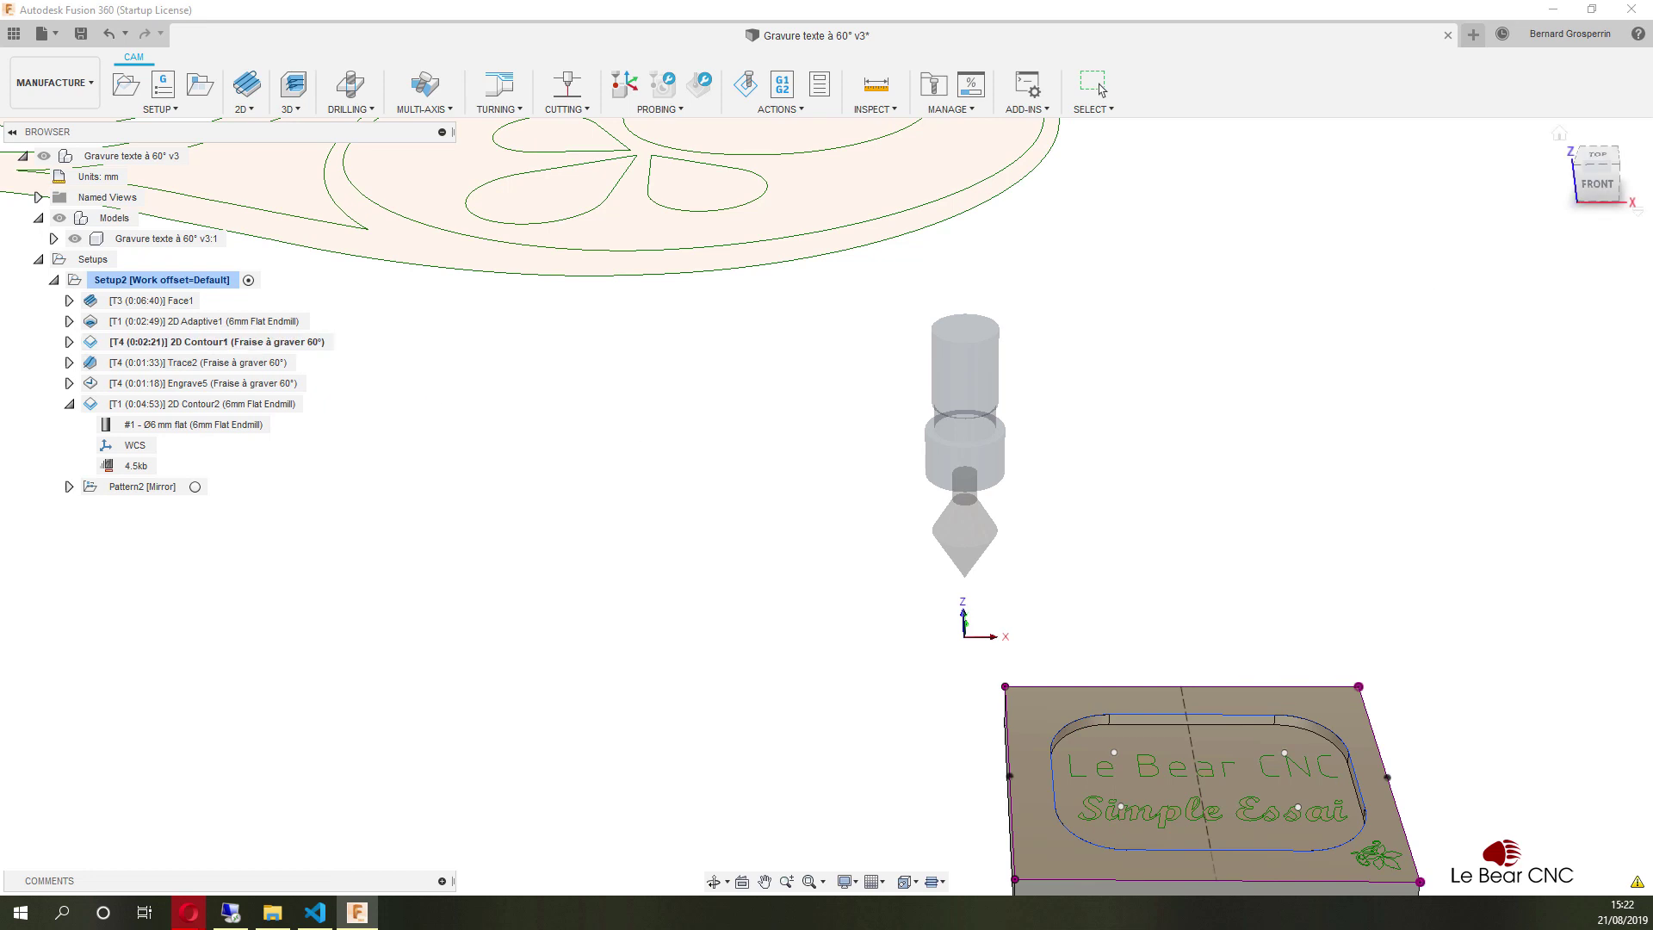
left_click_drag(1099, 189, 665, 225)
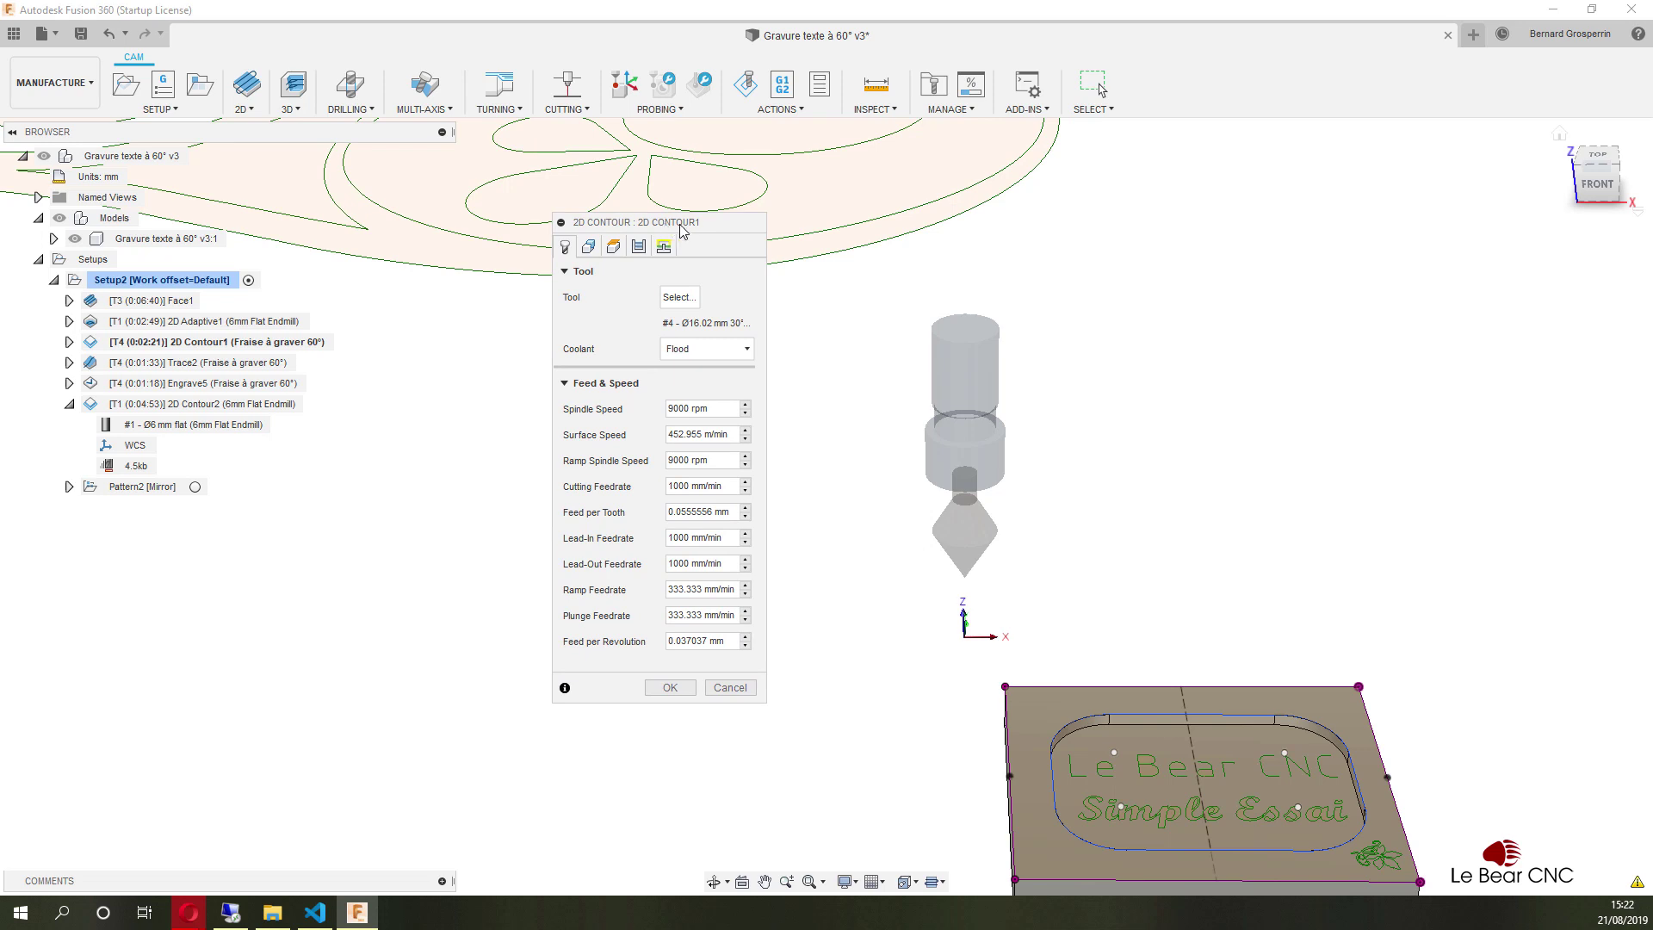
left_click(589, 248)
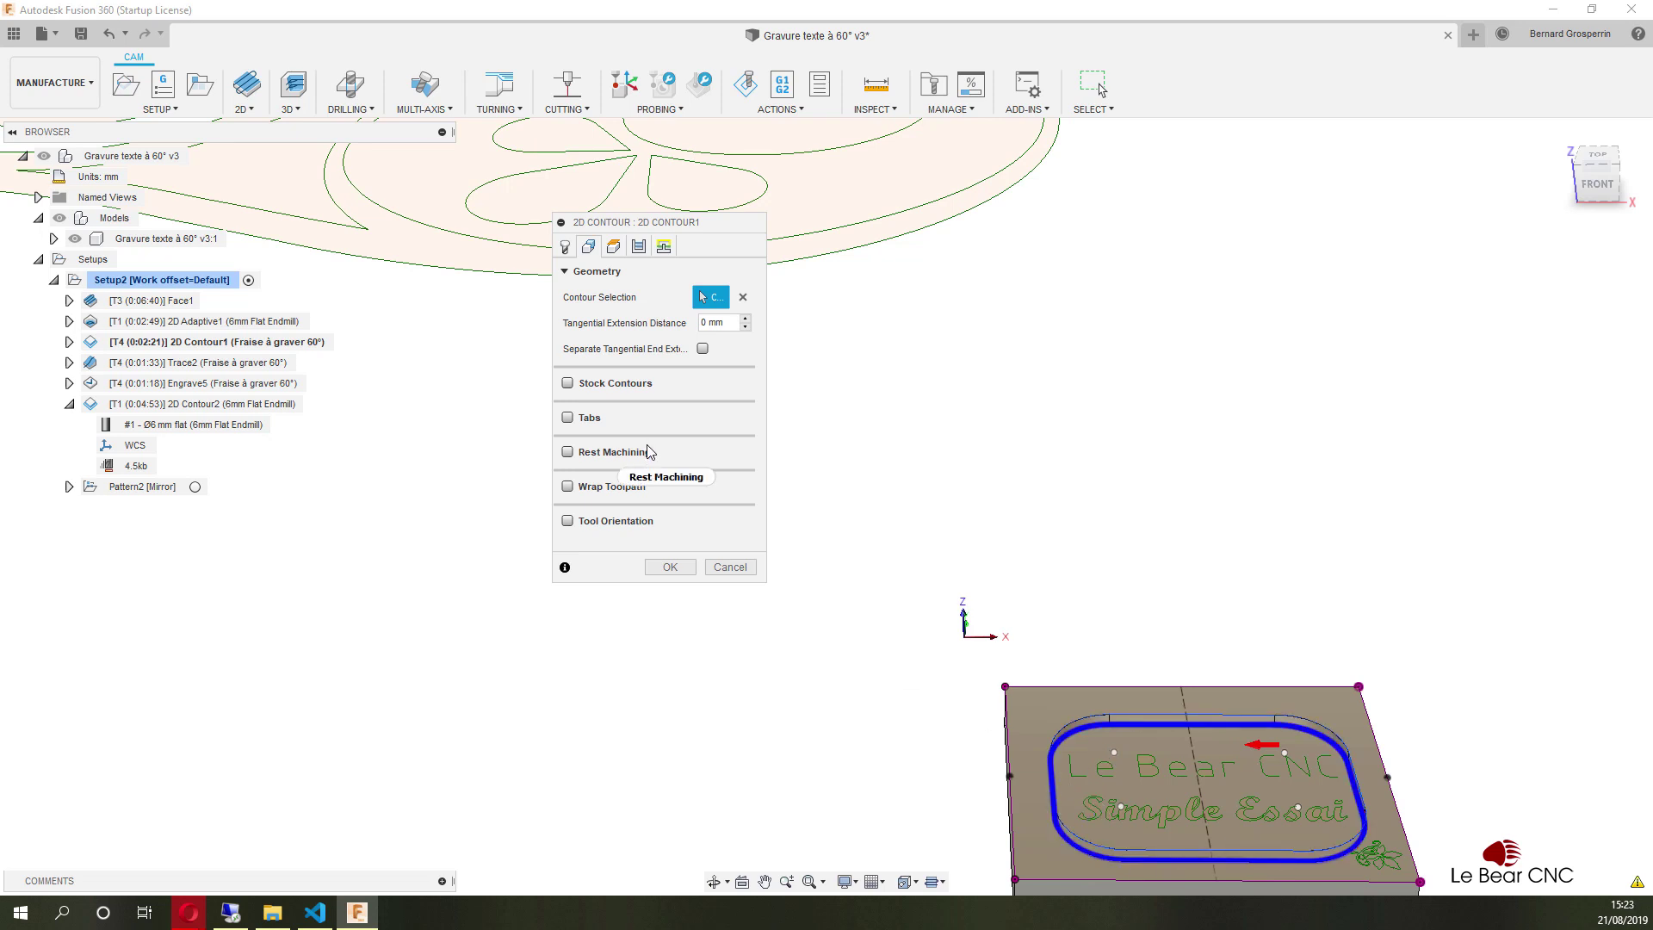
mouse_move(649, 452)
left_click(634, 253)
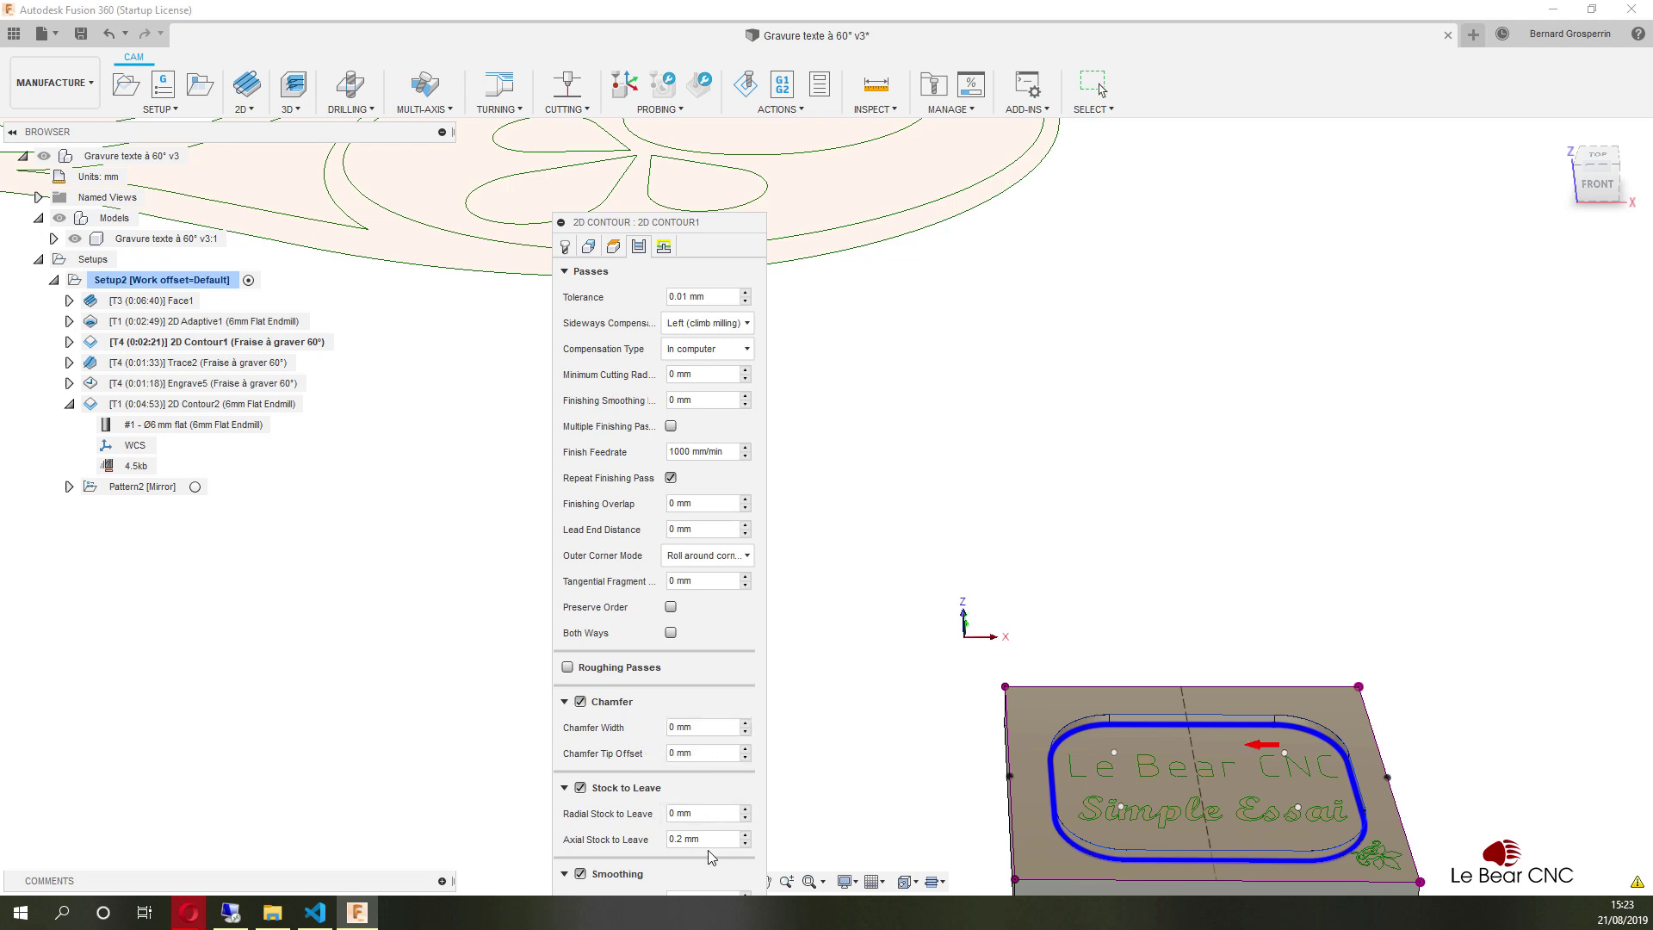
Review the stock-to-leave, lead-in and ramp settings of 2D Contour1 and accept the operation.
mouse_move(712, 840)
left_click(664, 248)
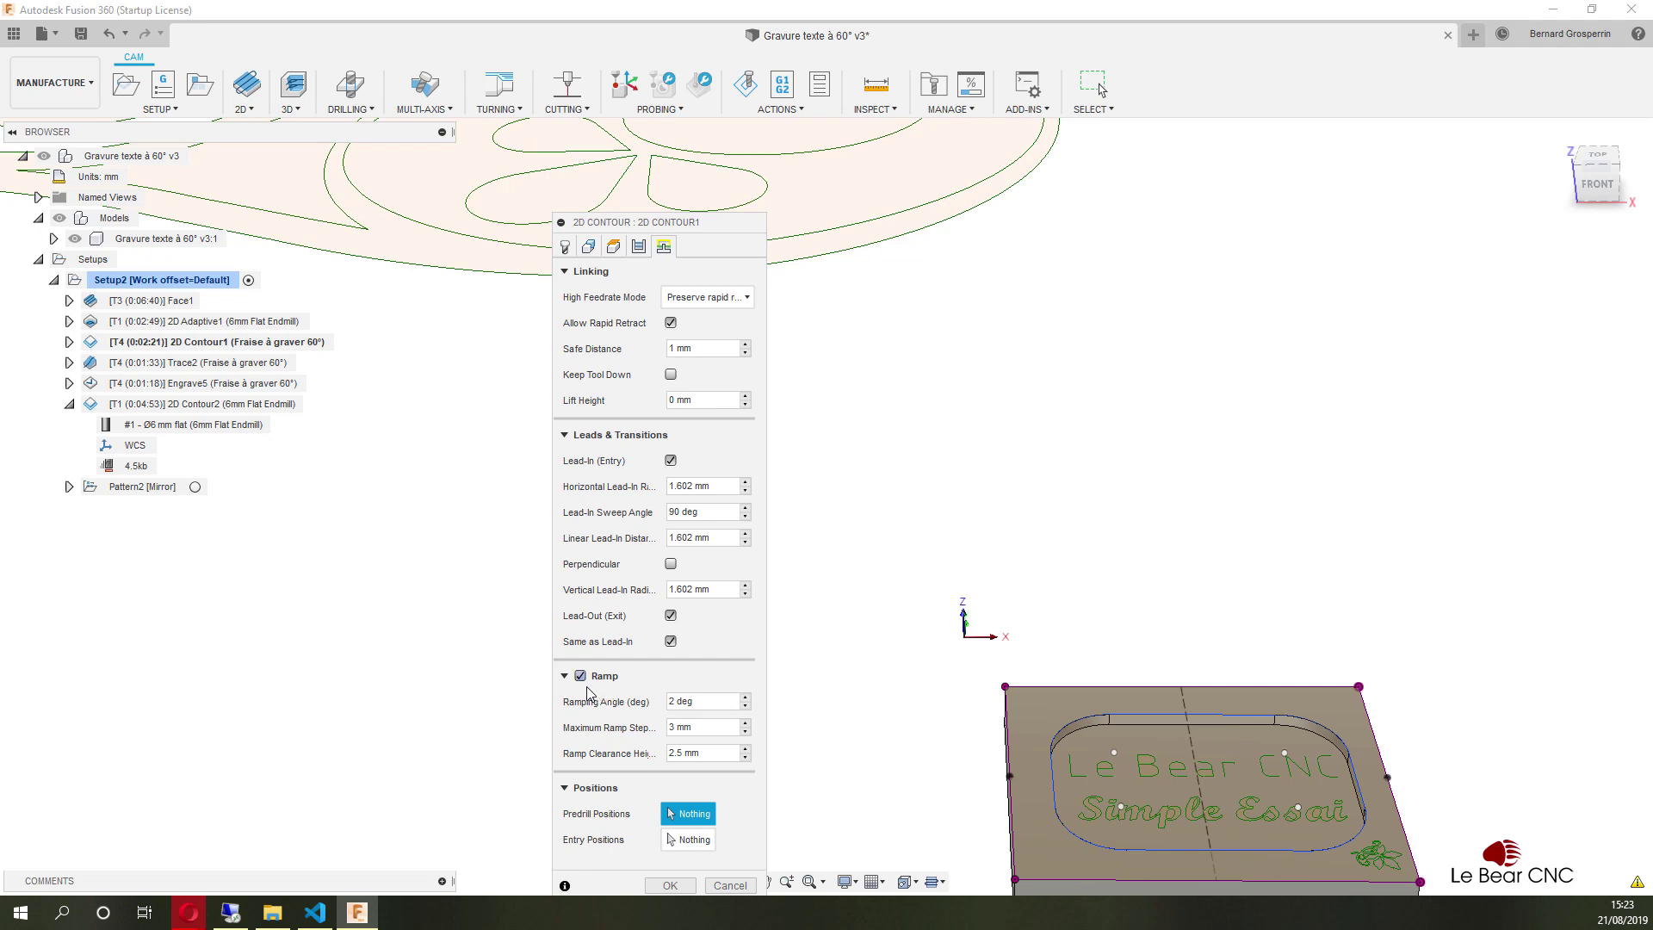
mouse_move(680, 694)
left_click(671, 886)
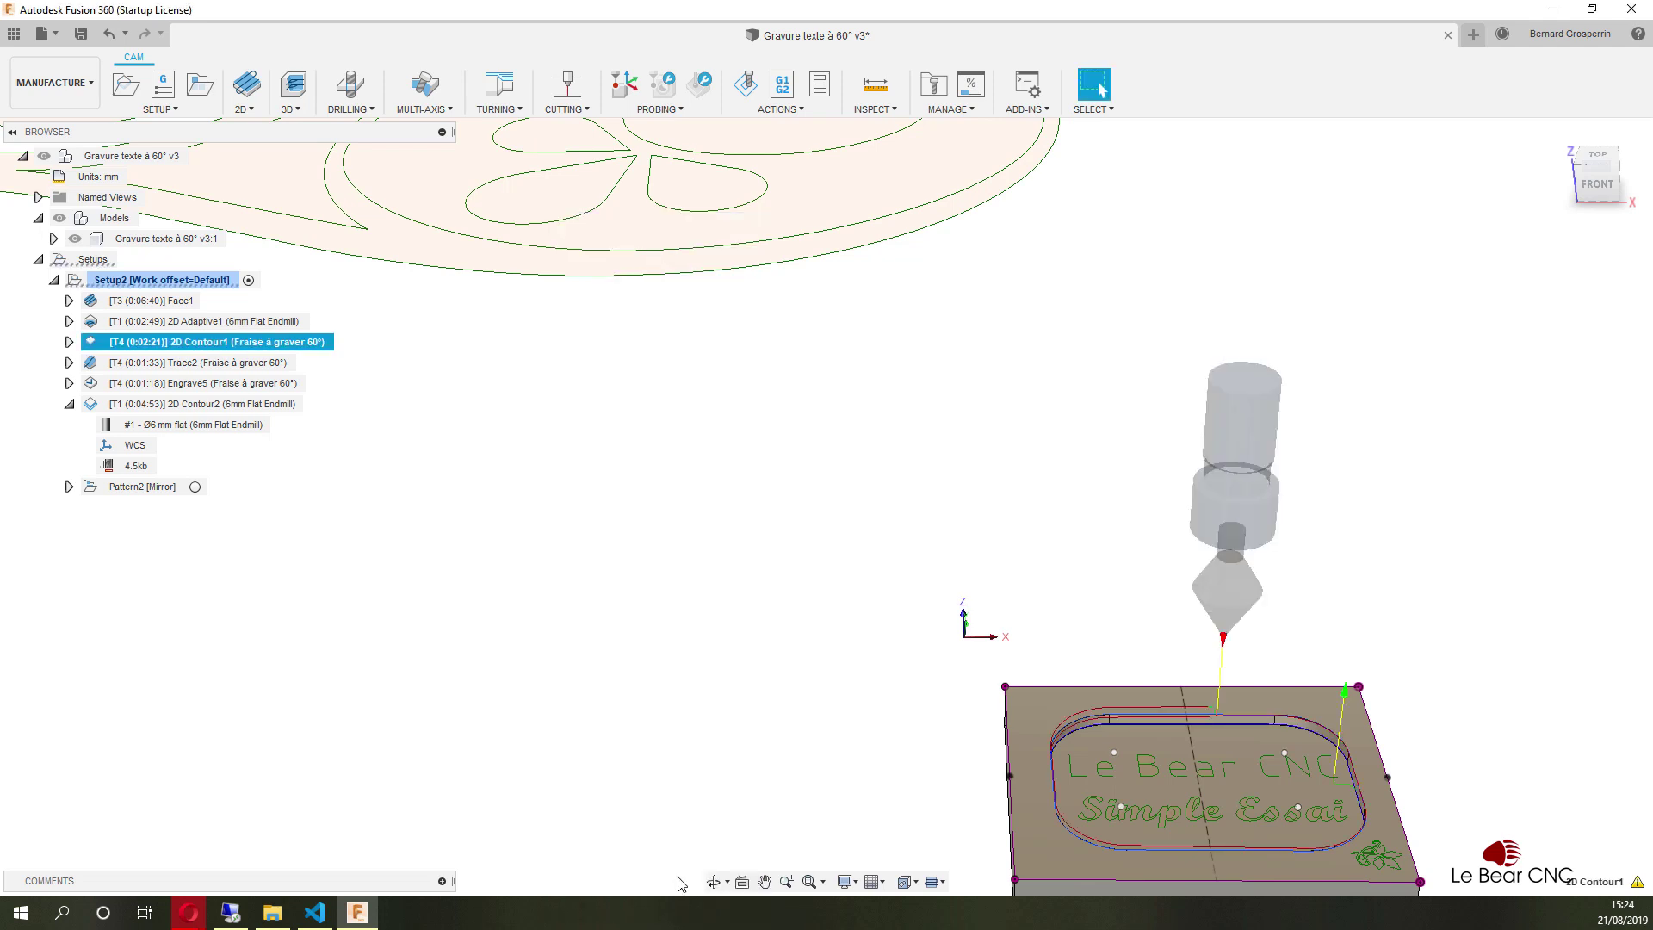
Display the Trace2 toolpath and examine how the 60° engraving cutter follows the "Le Bear CNC" lettering.
left_click(199, 365)
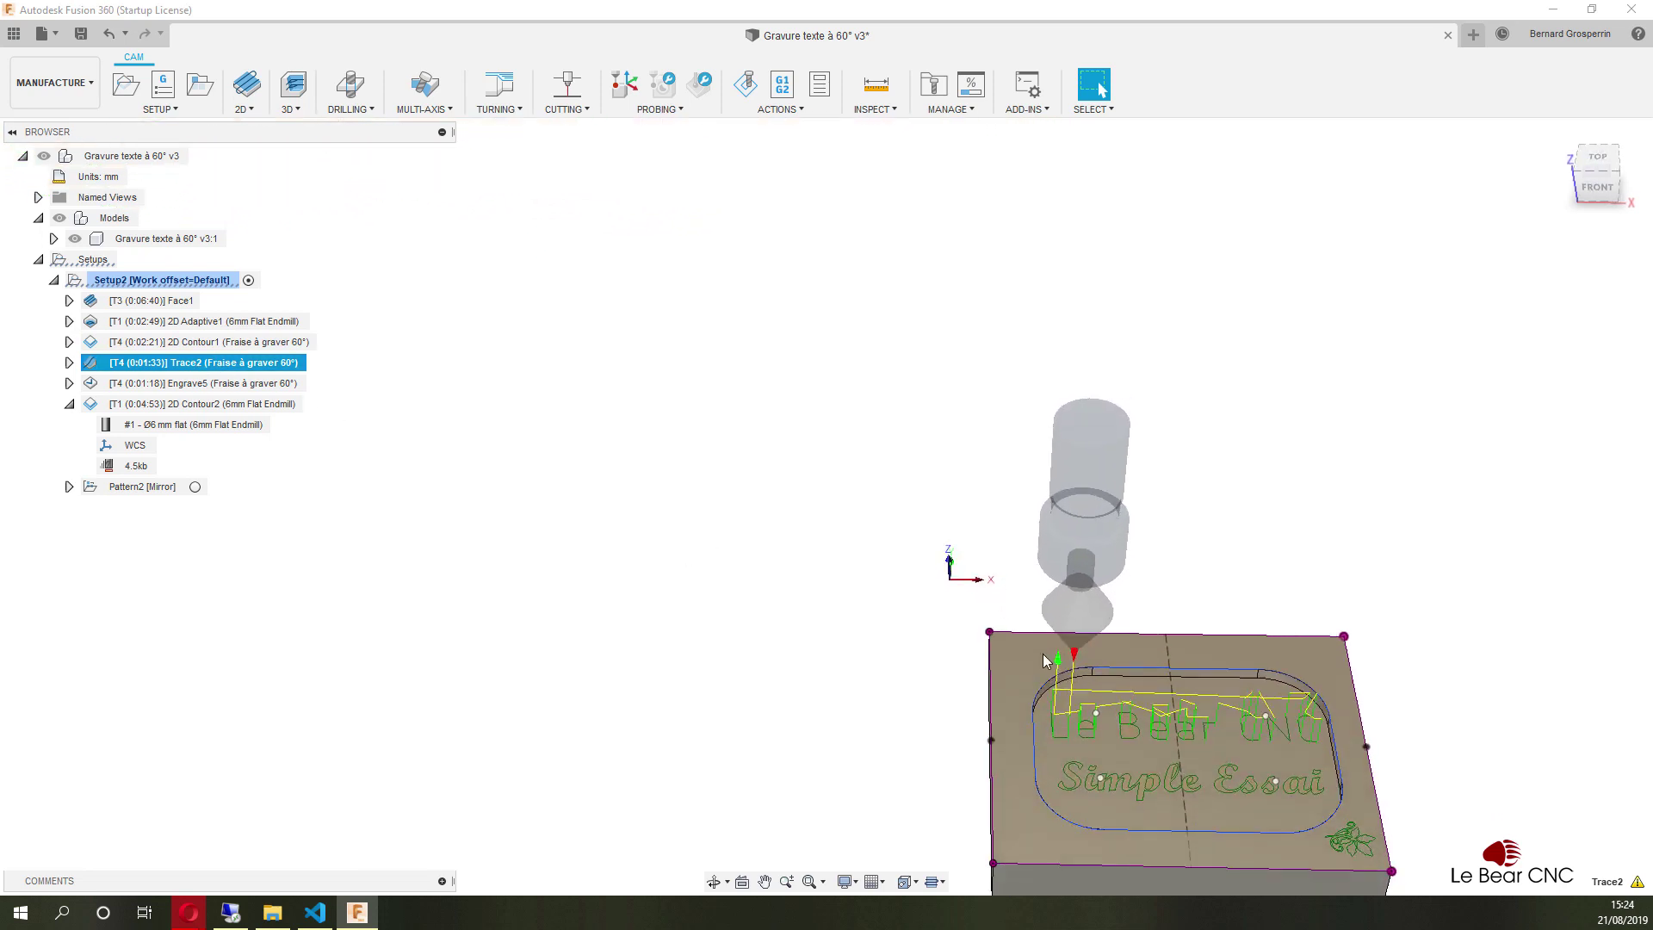
scroll(1173, 699, "up", 5)
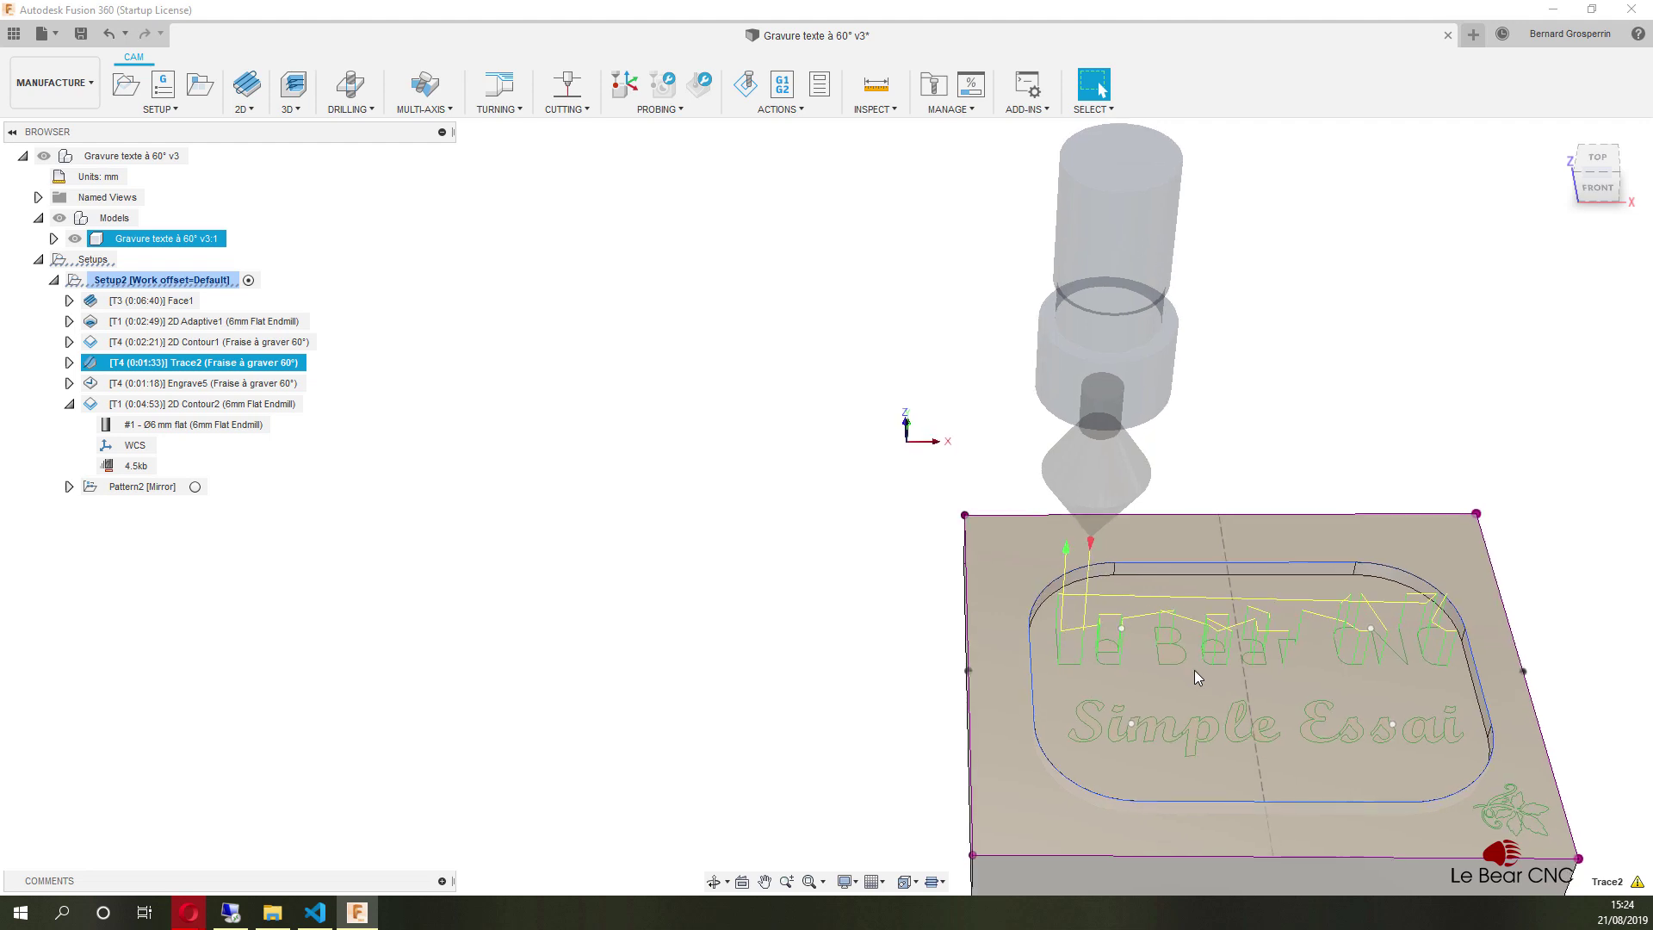
middle_click_drag(1195, 670, 1171, 658, "shift")
left_click(1369, 777)
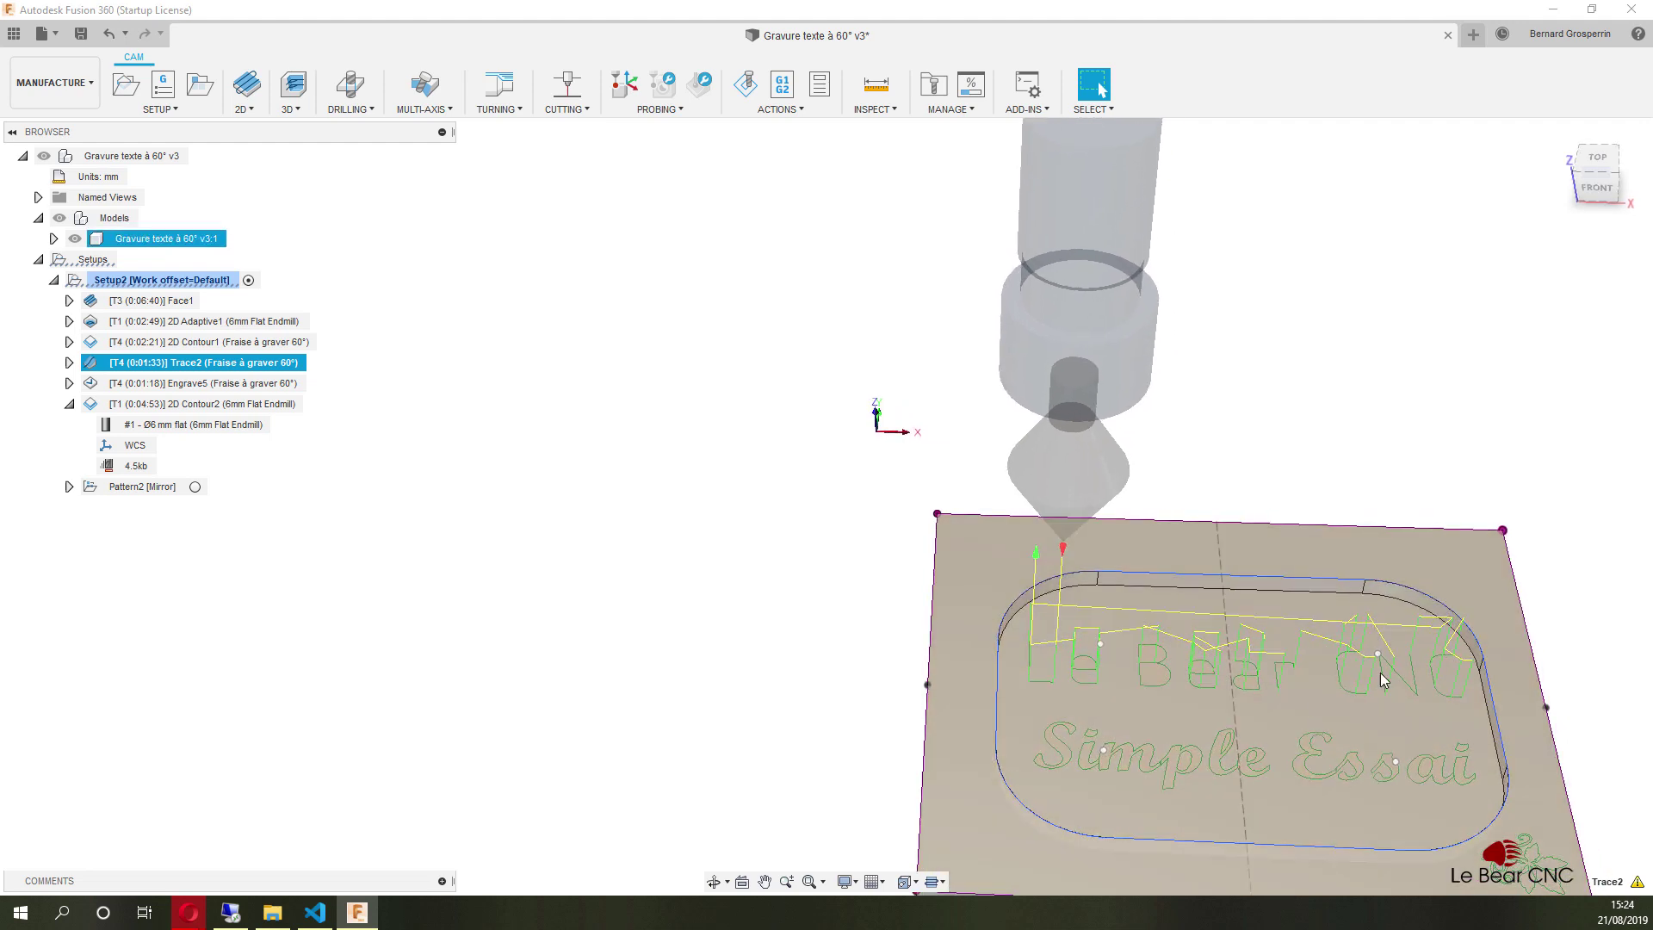
scroll(1288, 741, "up", 5)
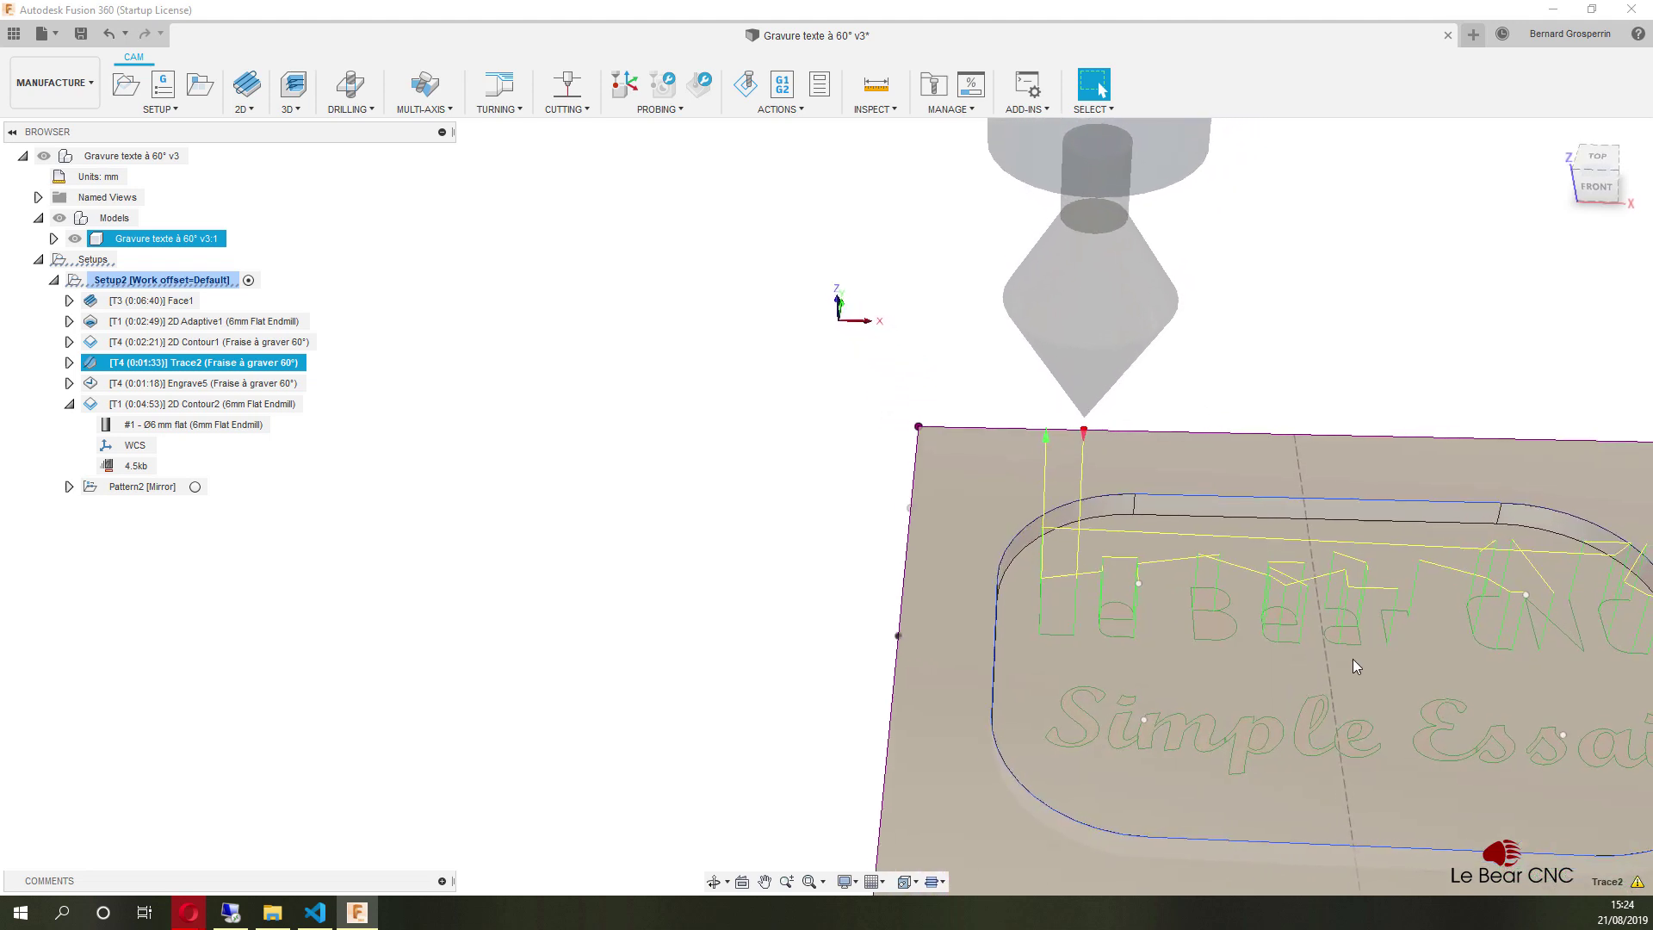
scroll(1520, 663, "up", 2)
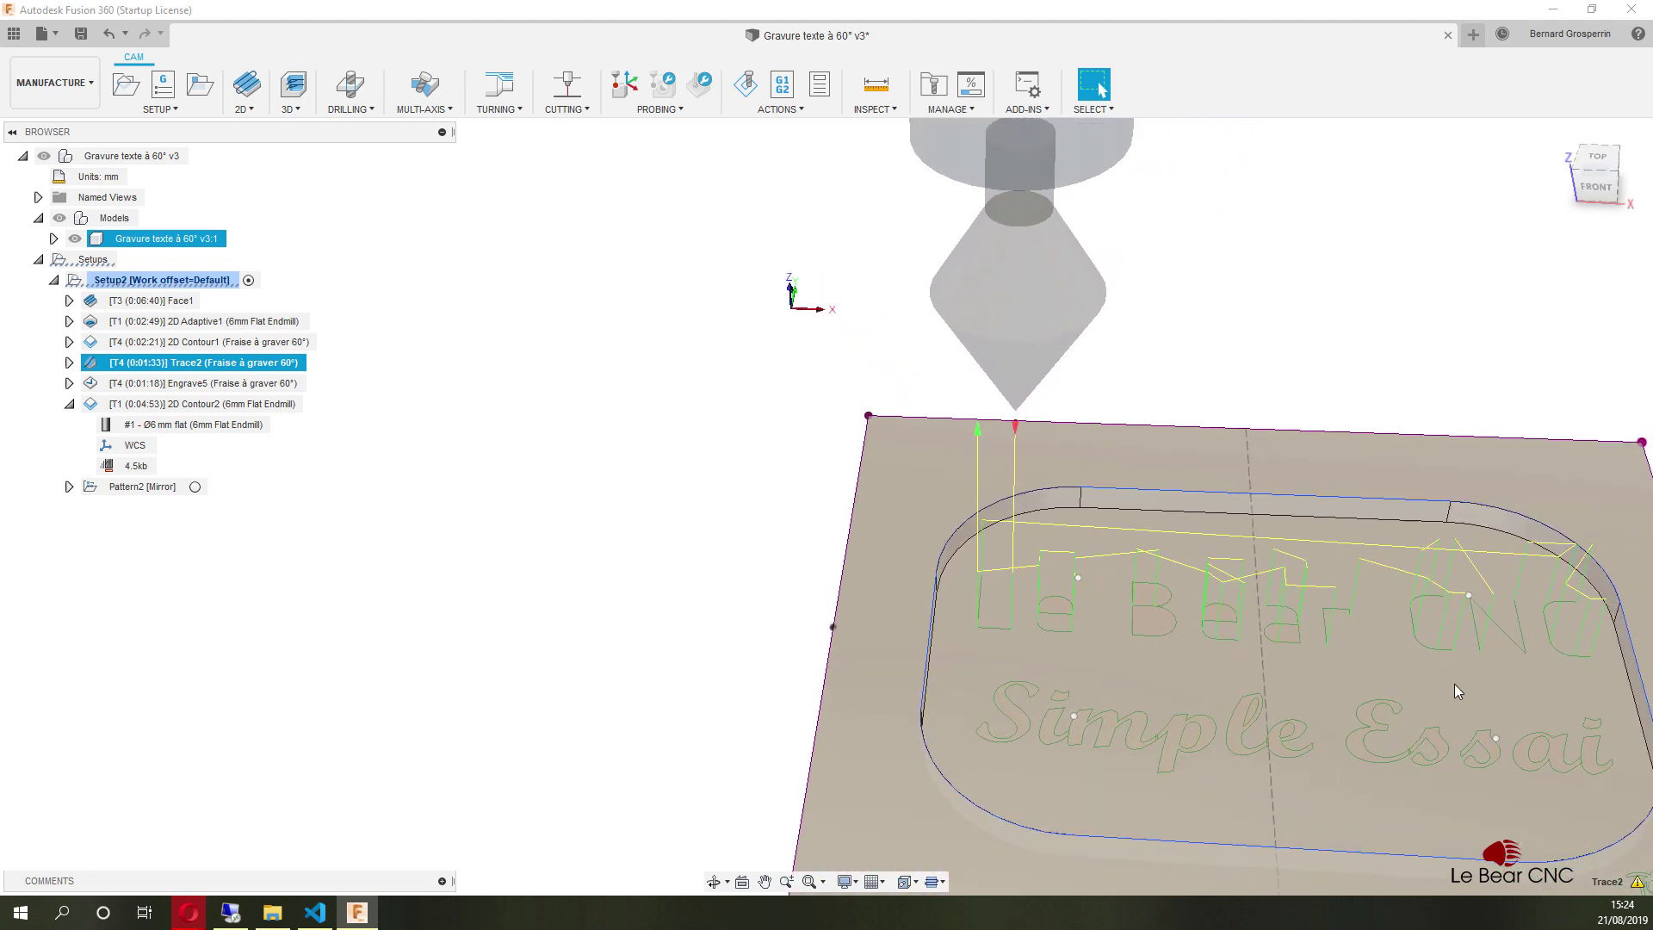
scroll(1427, 685, "down", 3)
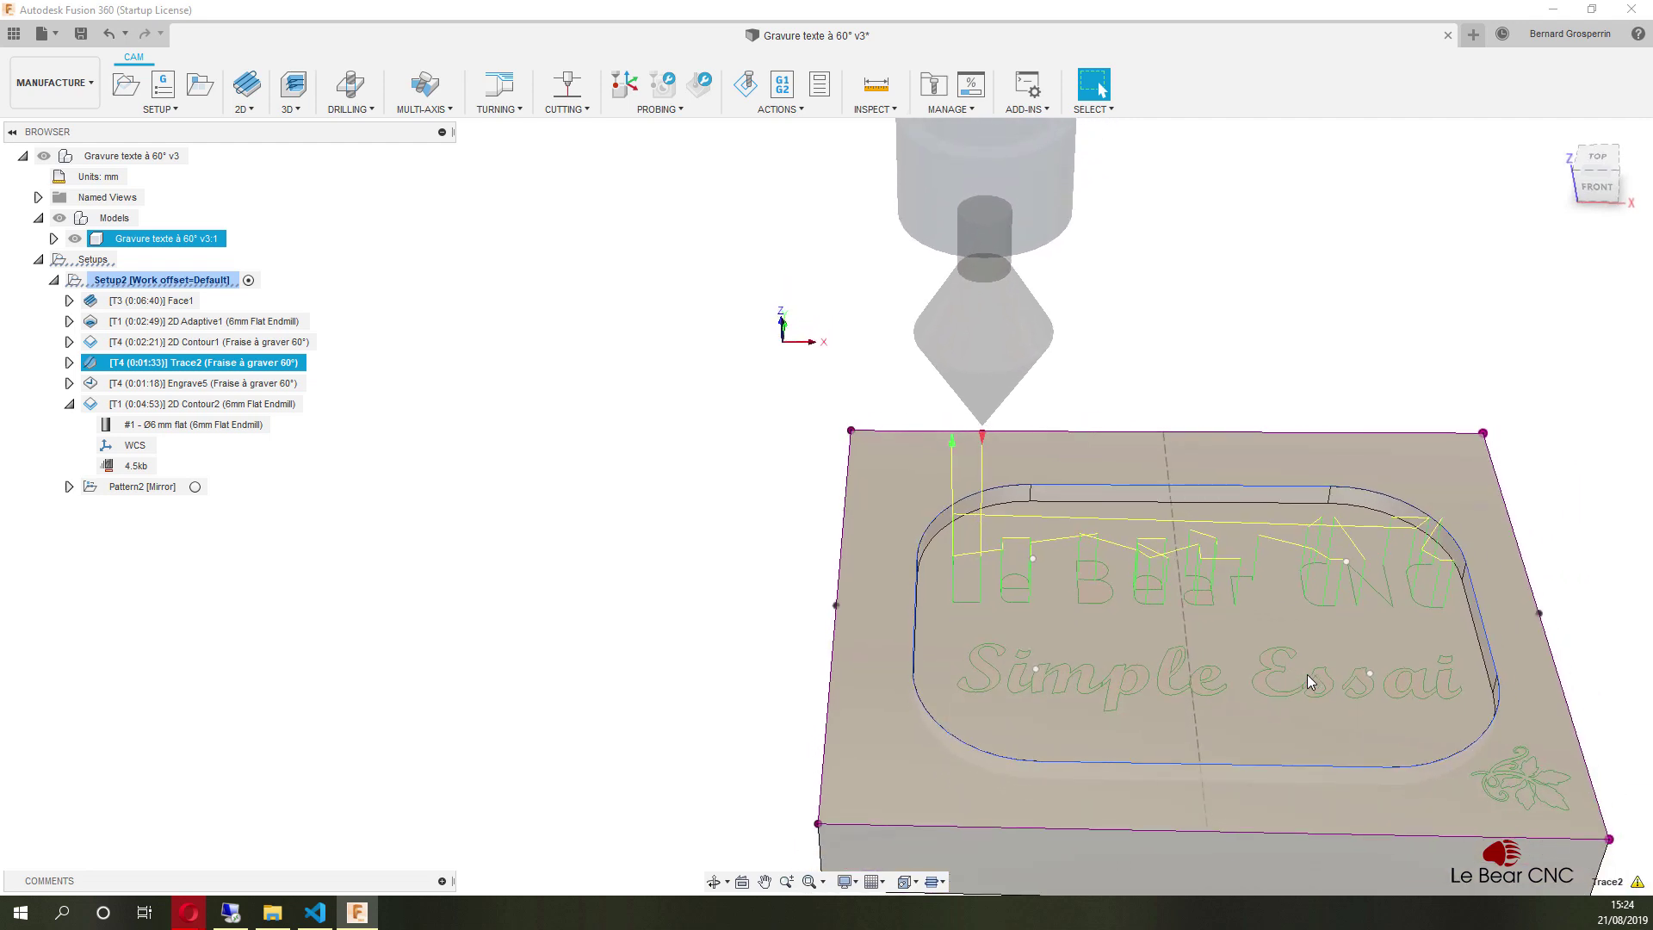
scroll(1307, 674, "down", 2)
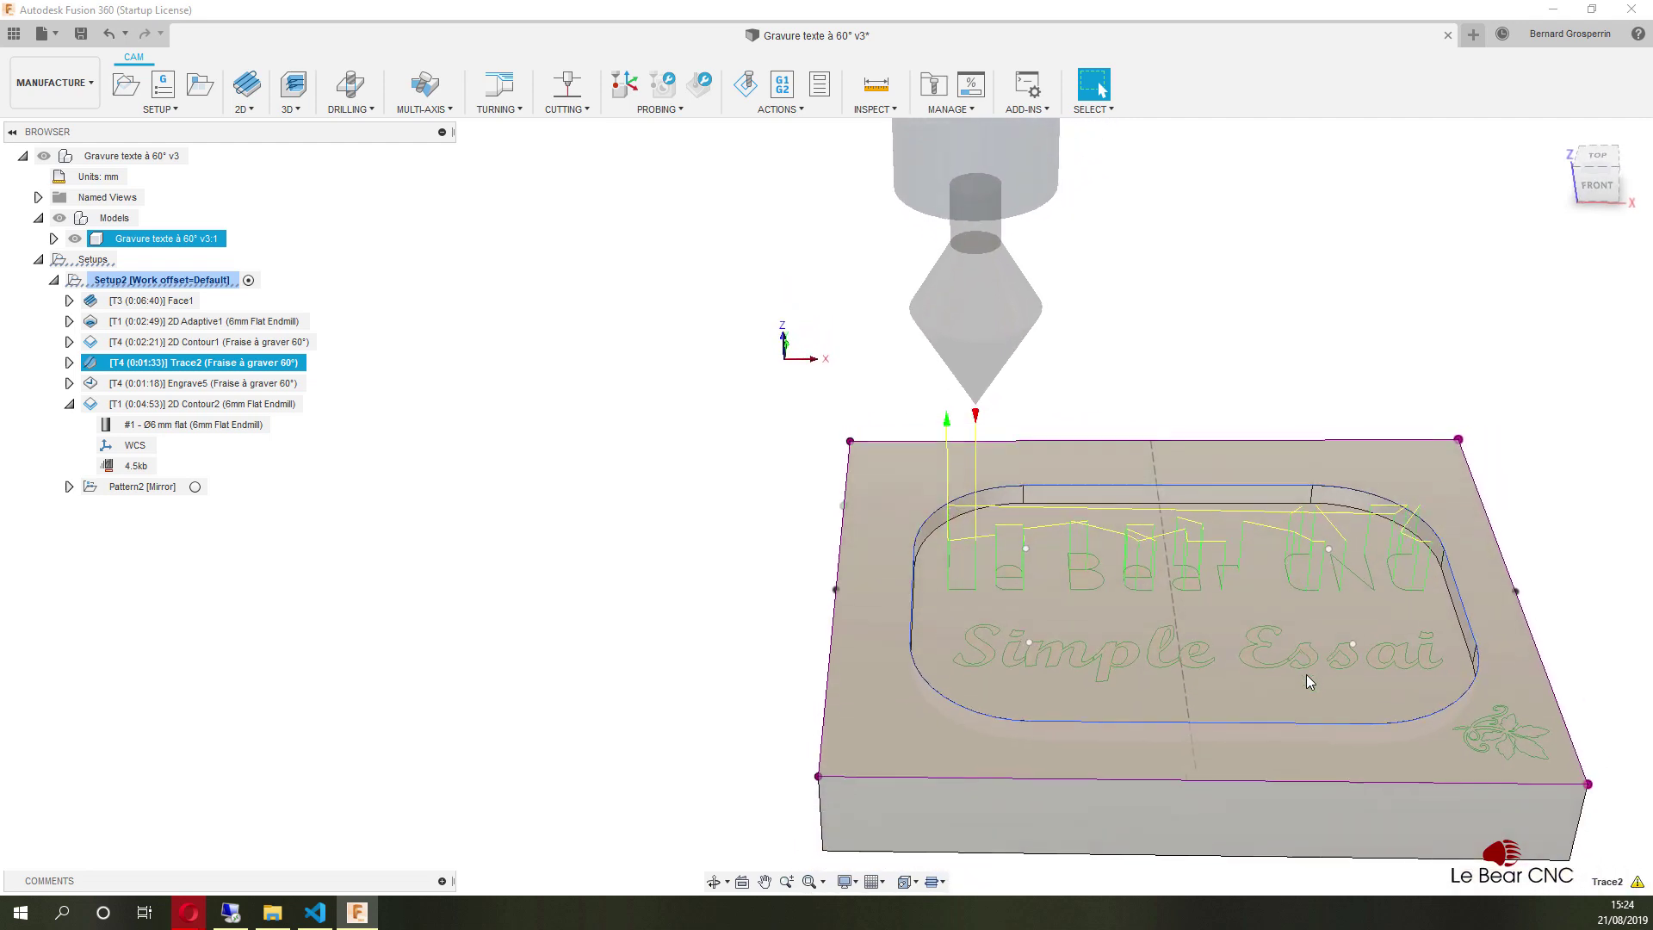
scroll(1306, 675, "down", 2)
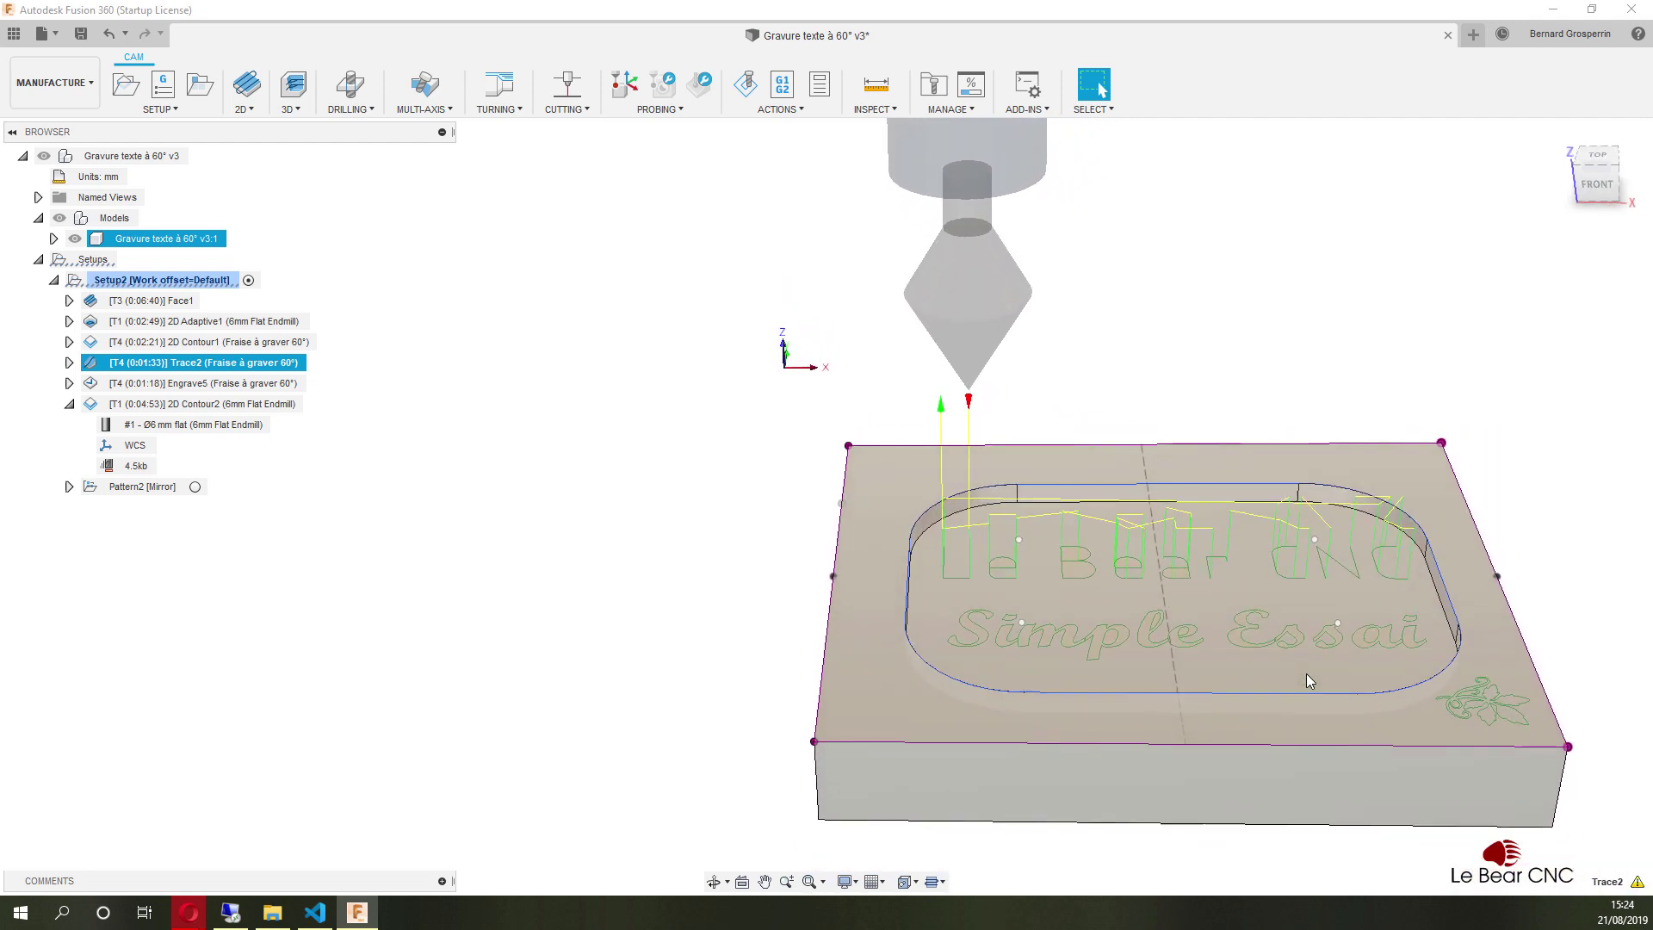
scroll(1305, 673, "up", 2)
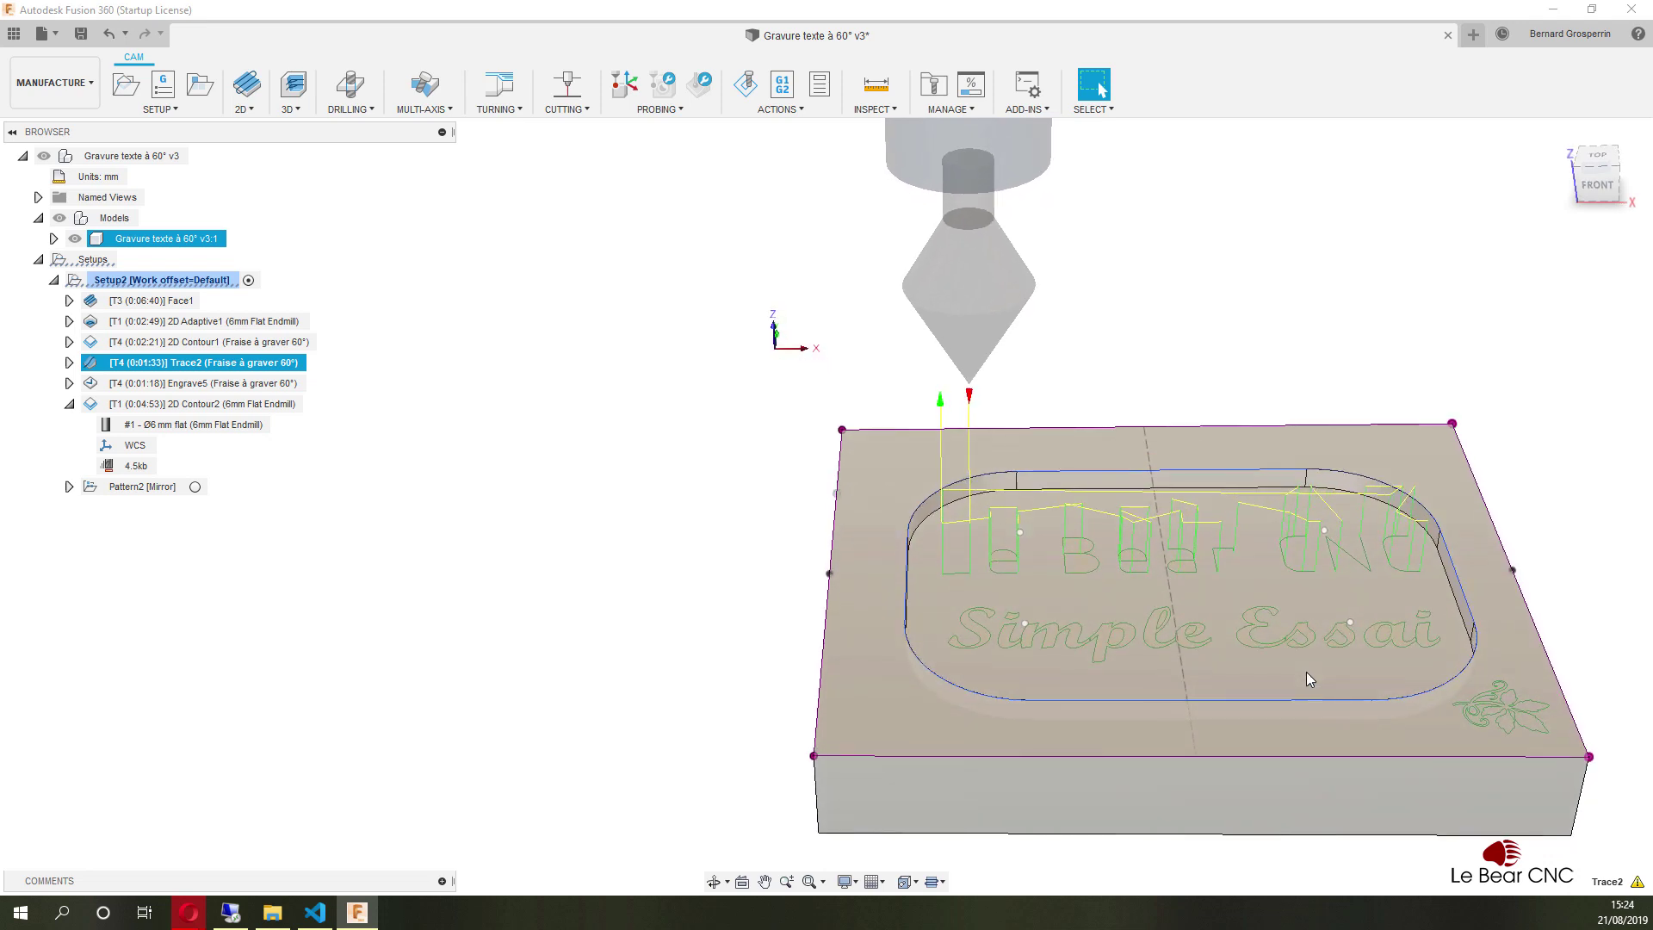
left_click(675, 518)
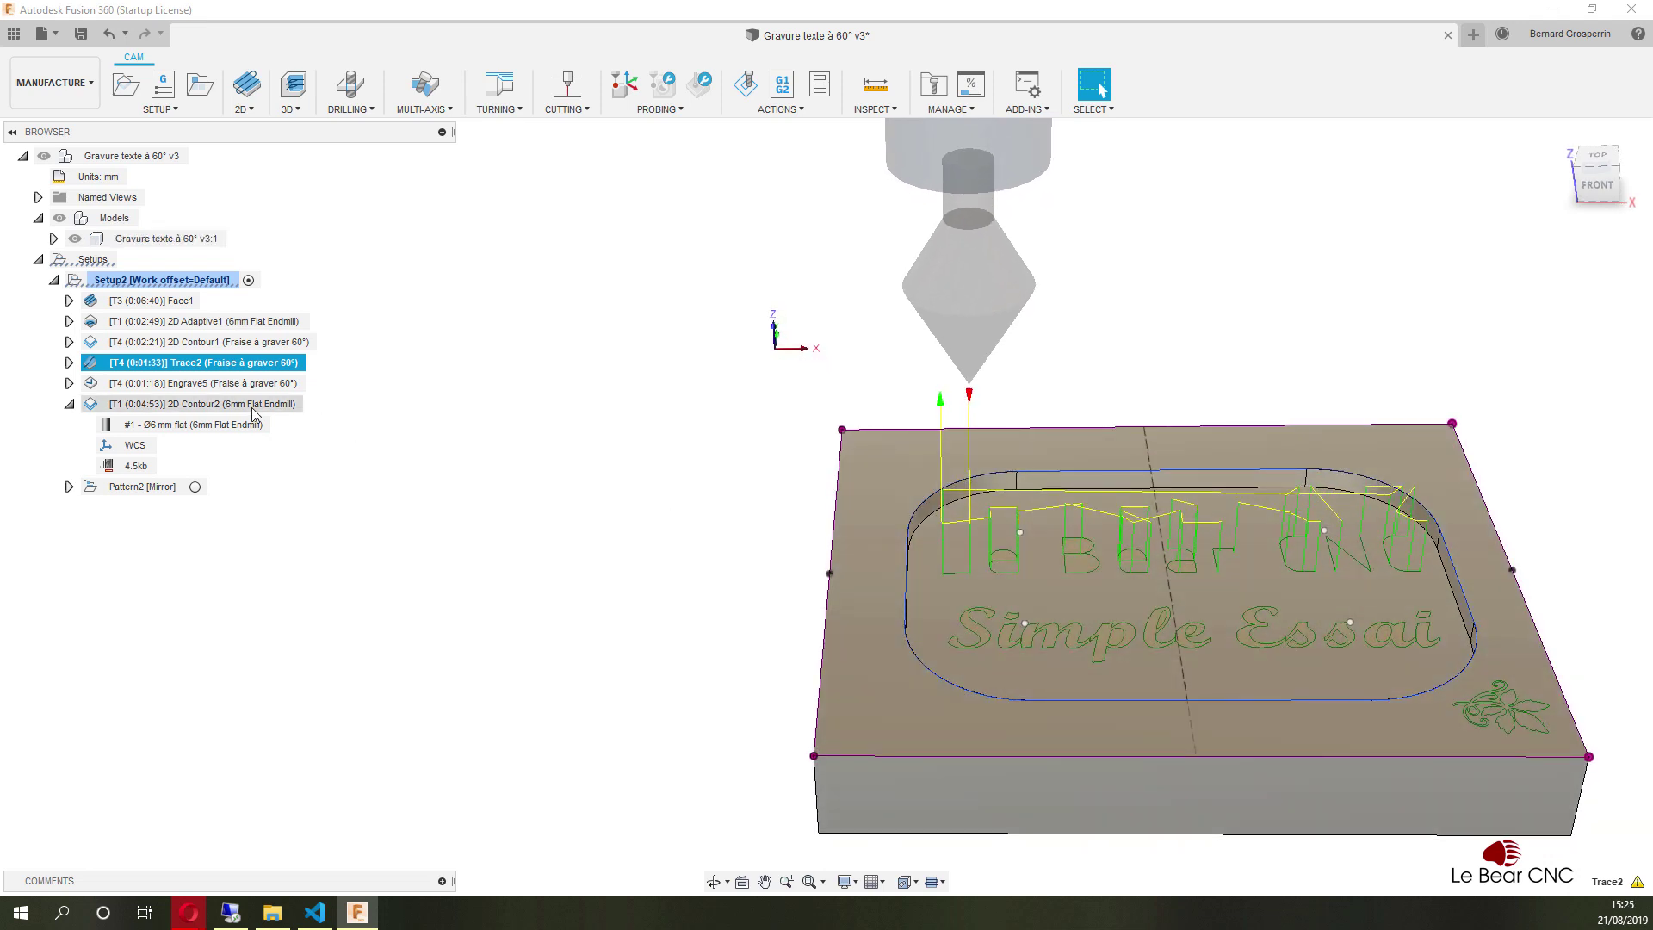
Open the Engrave5 operation for editing and examine its 60° engraving cutter in the tool selection, keeping that tool.
left_click(232, 386)
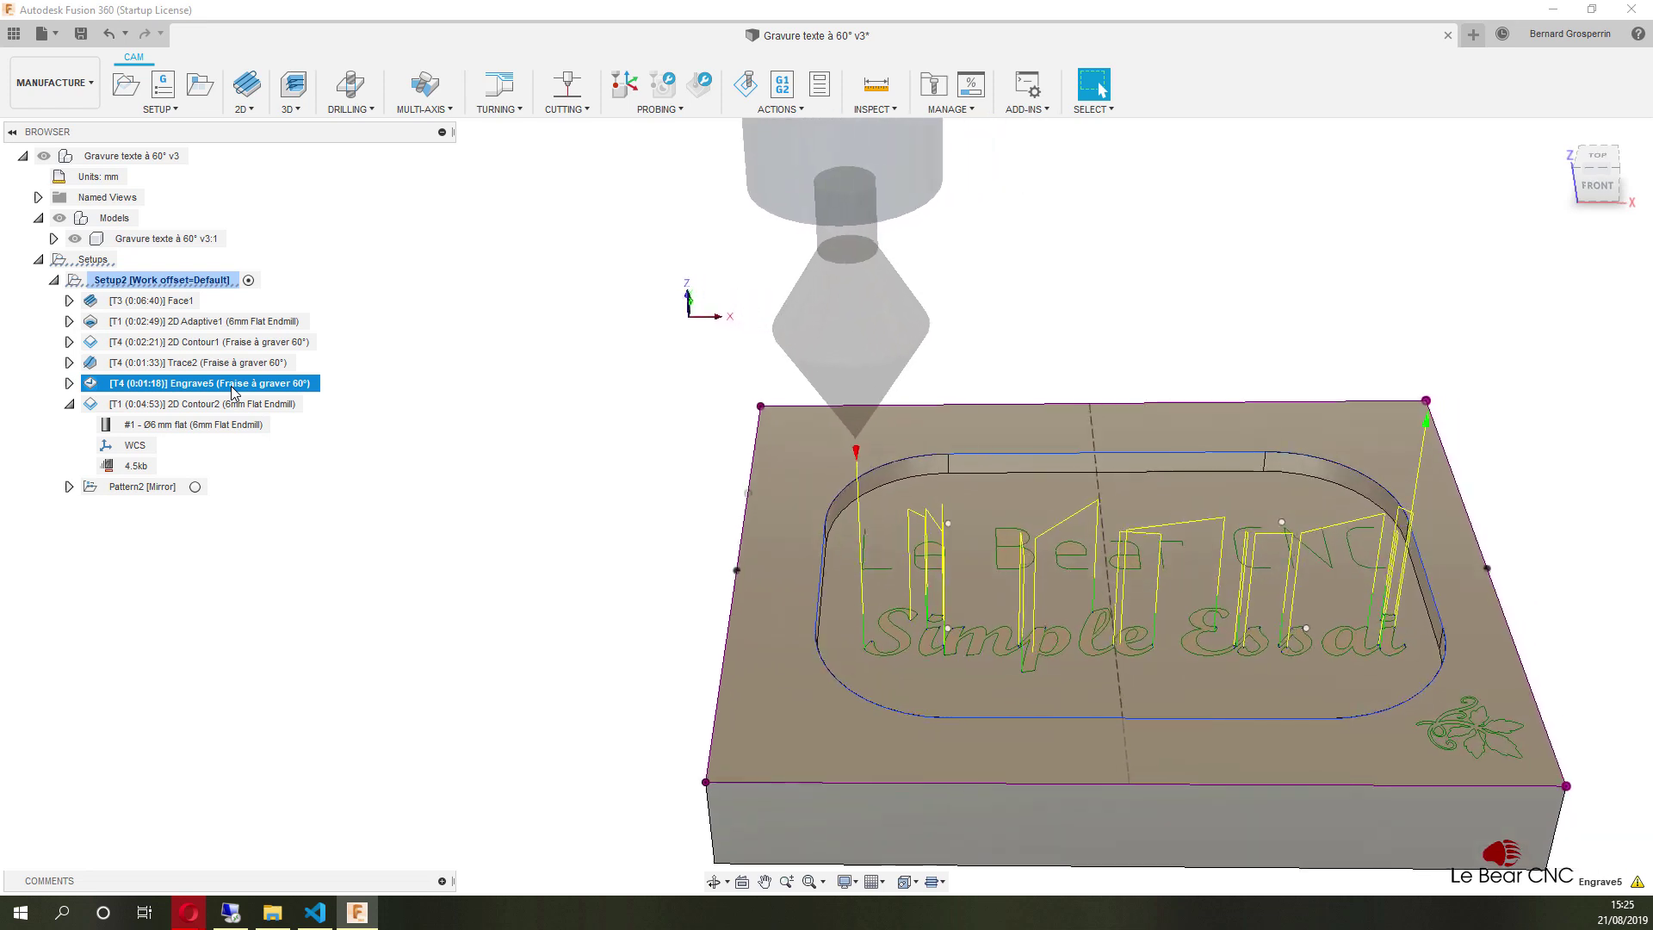
right_click(233, 393)
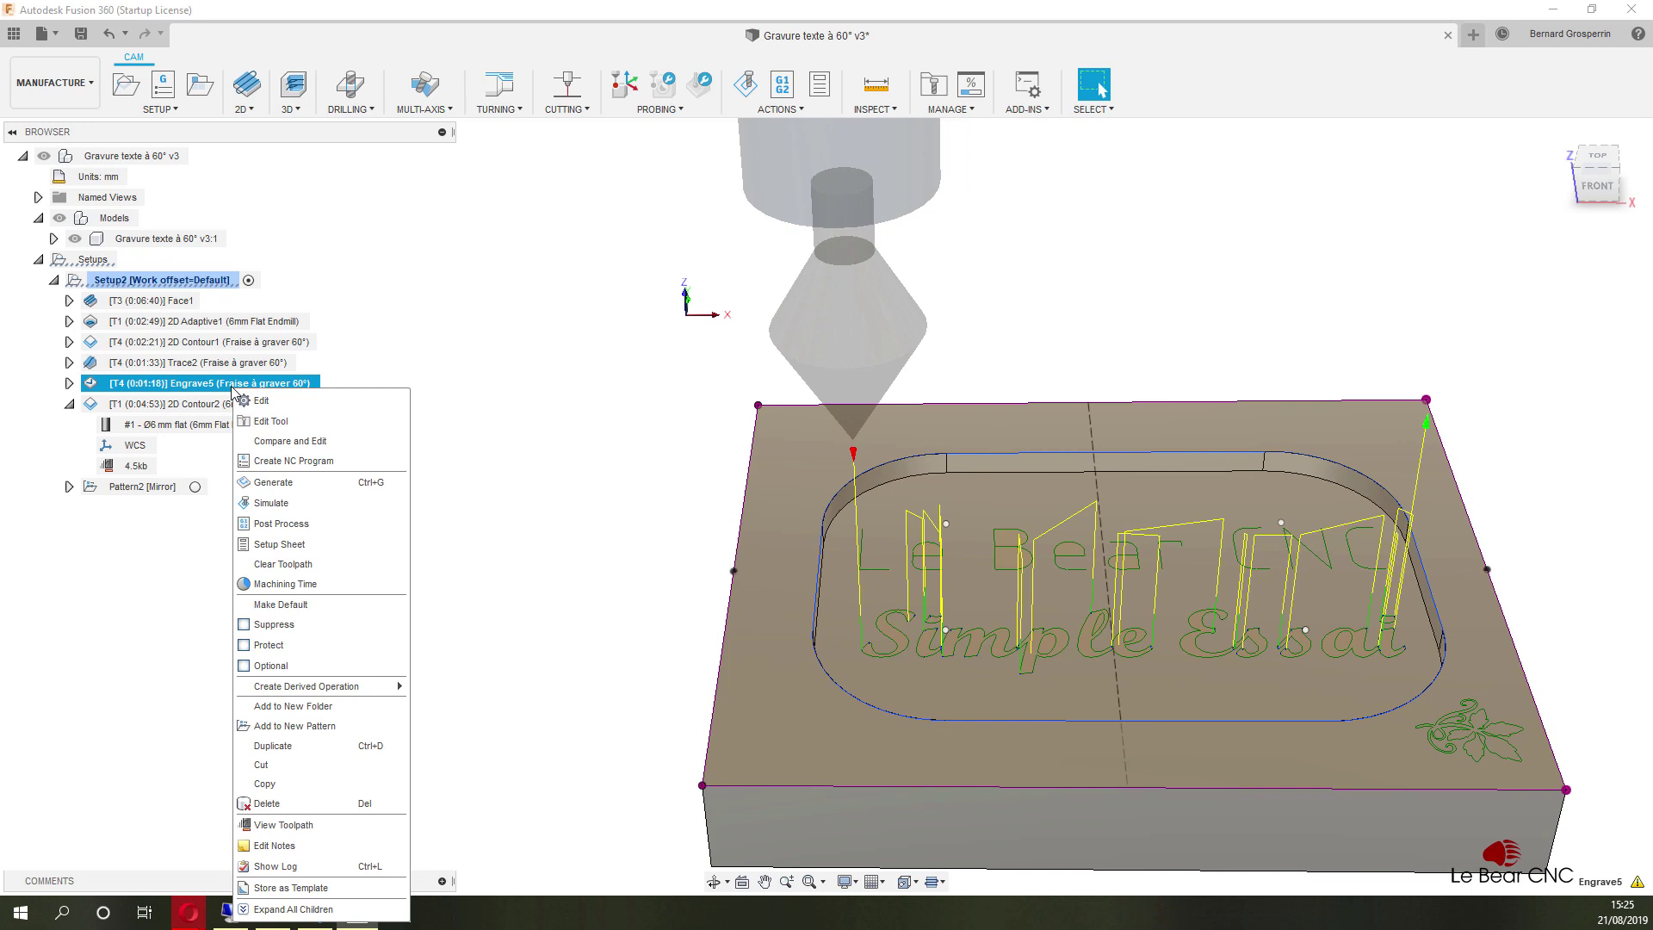
left_click(264, 403)
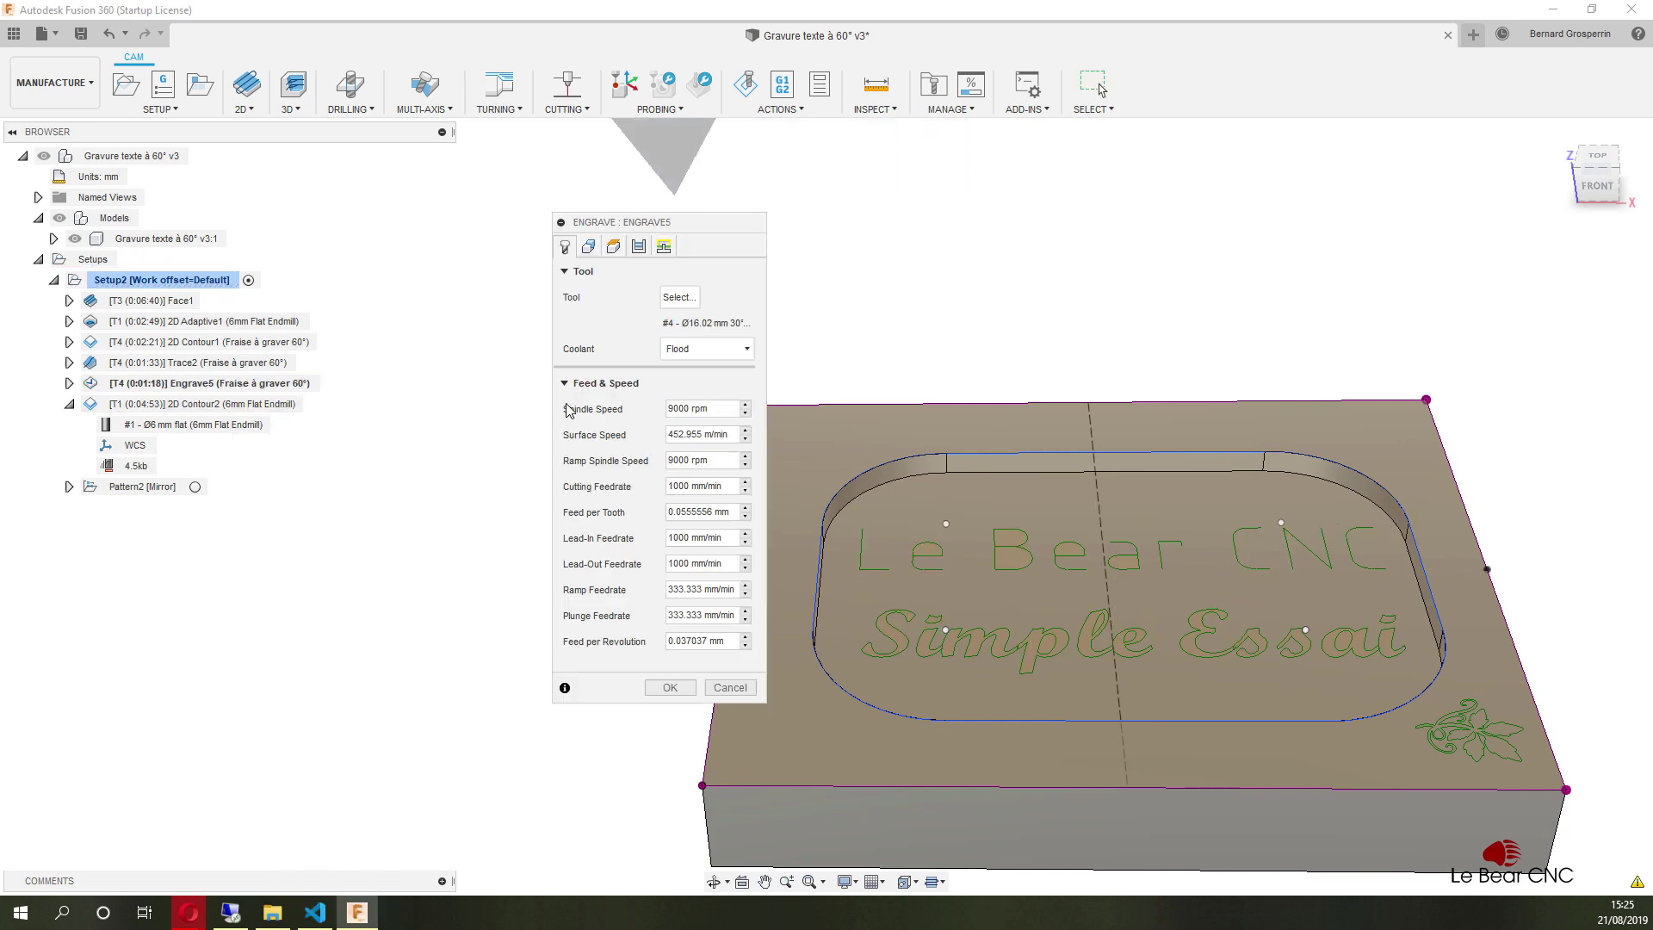
left_click(686, 307)
left_click_drag(1243, 120, 742, 120)
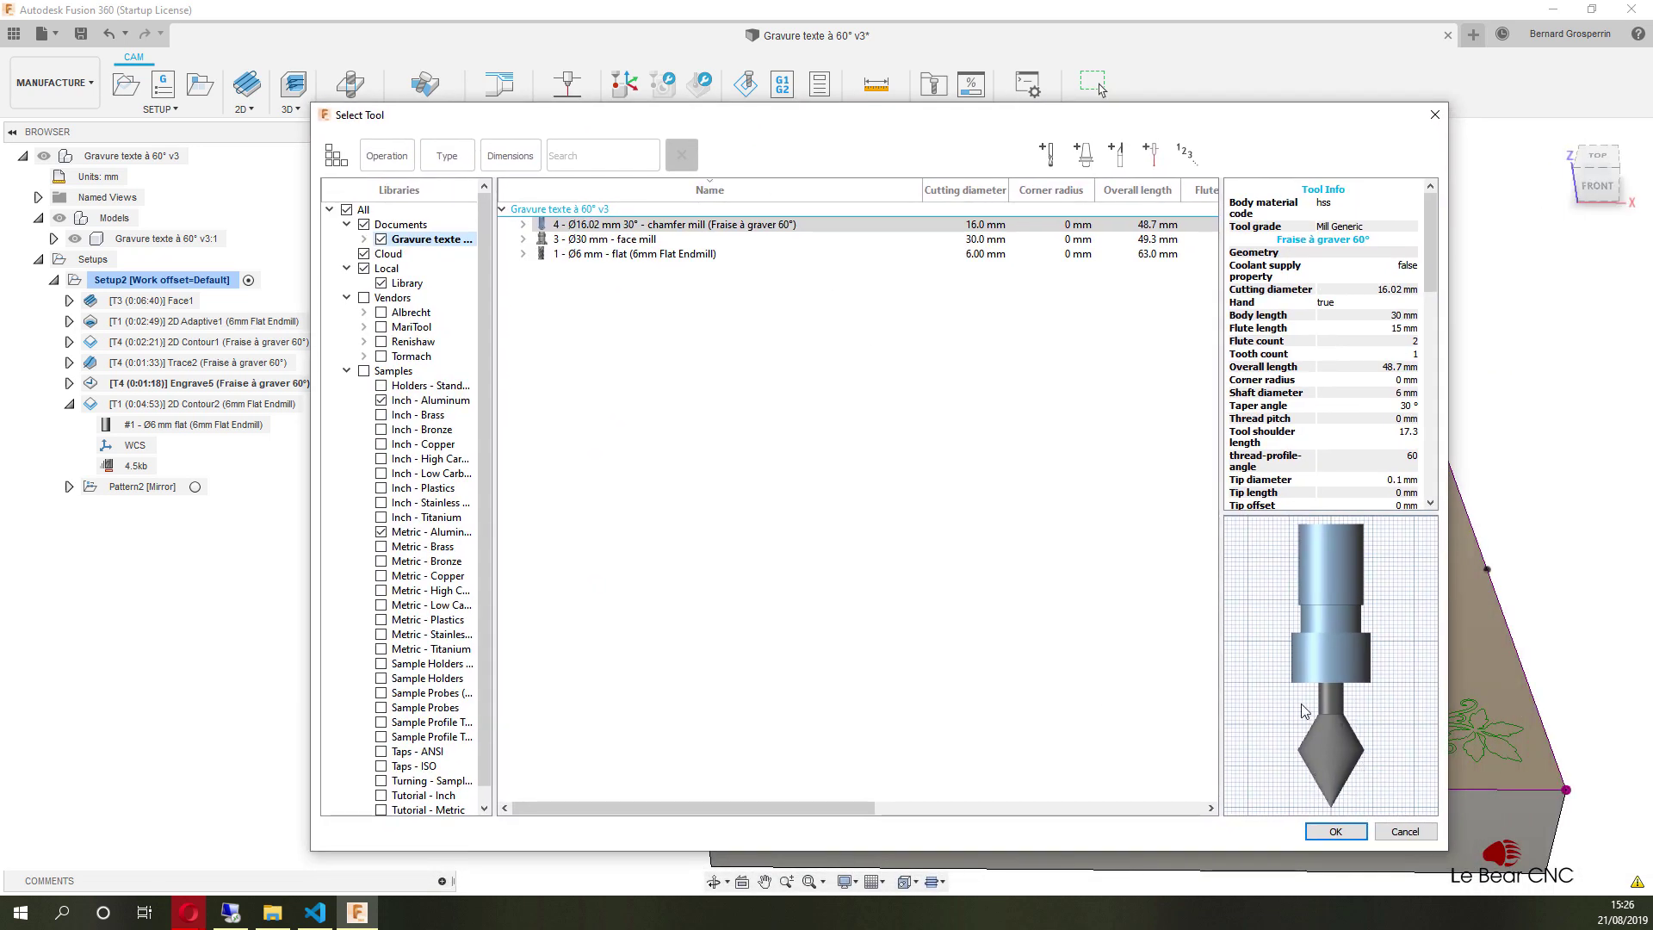
double_click(689, 225)
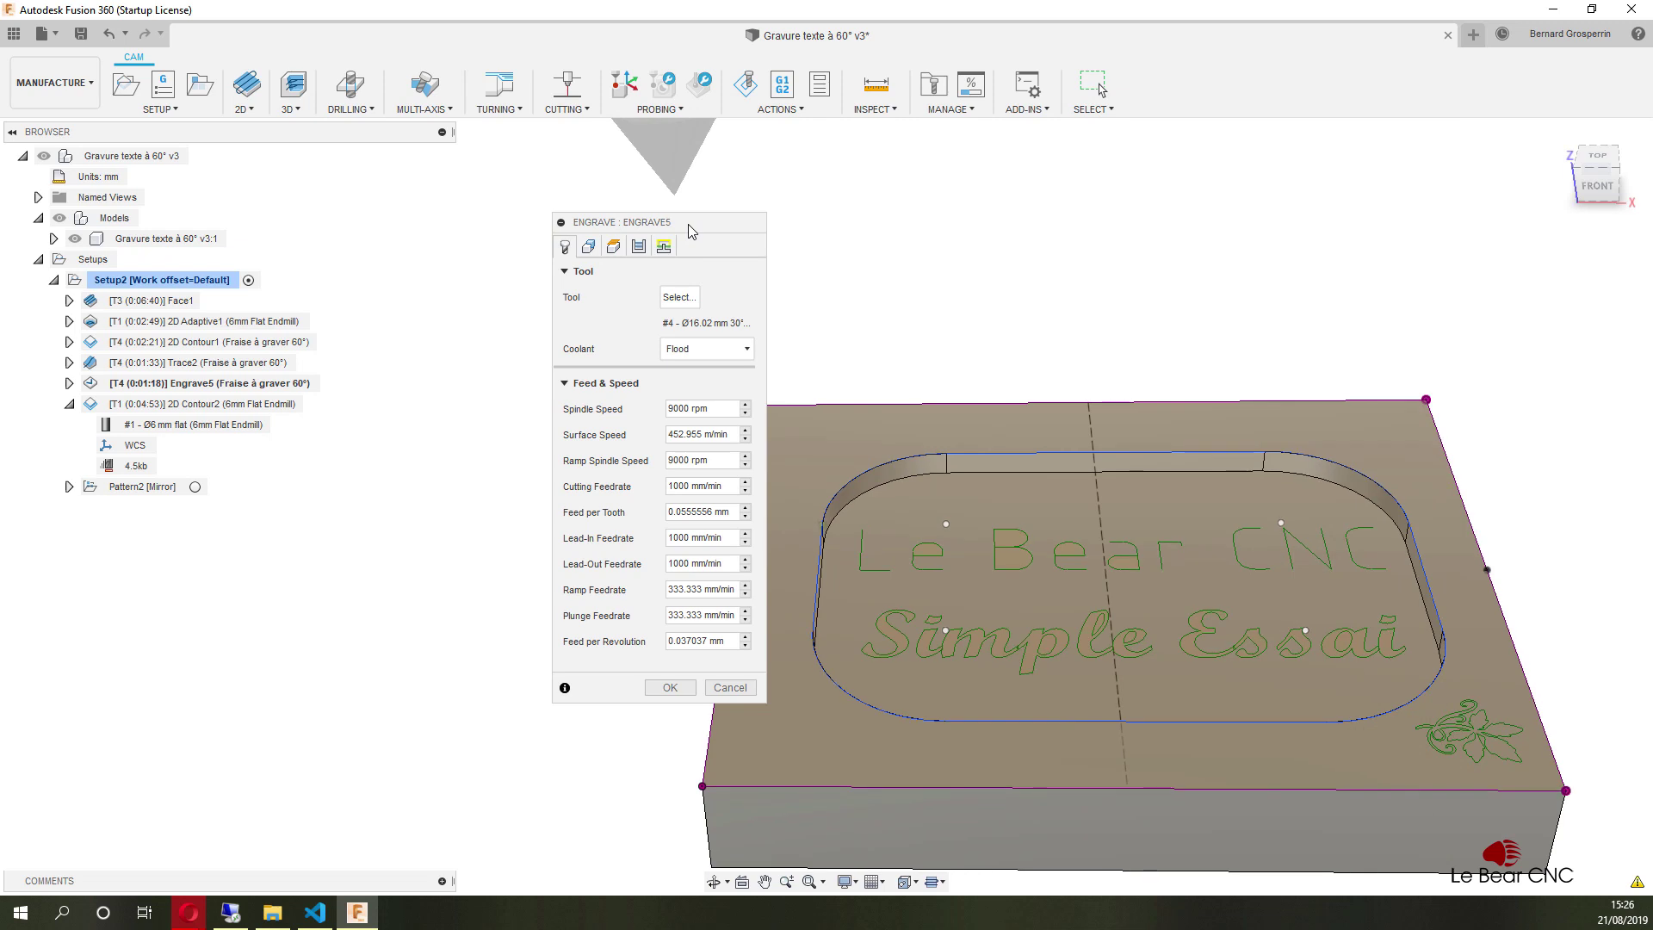
left_click(680, 297)
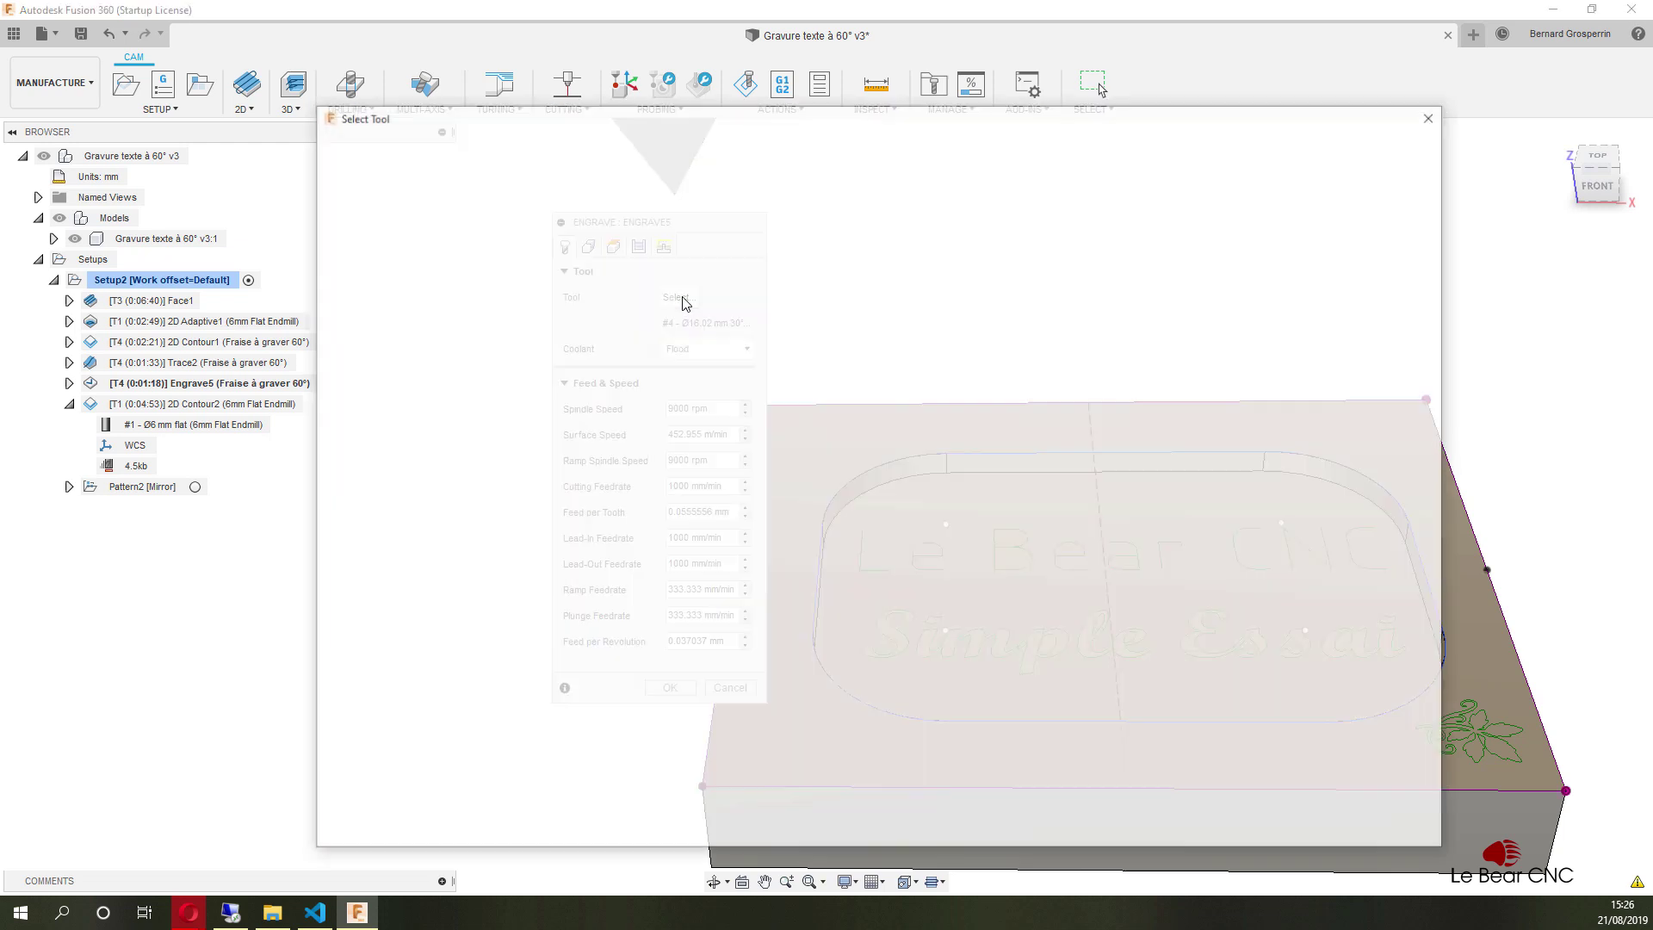
right_click(665, 228)
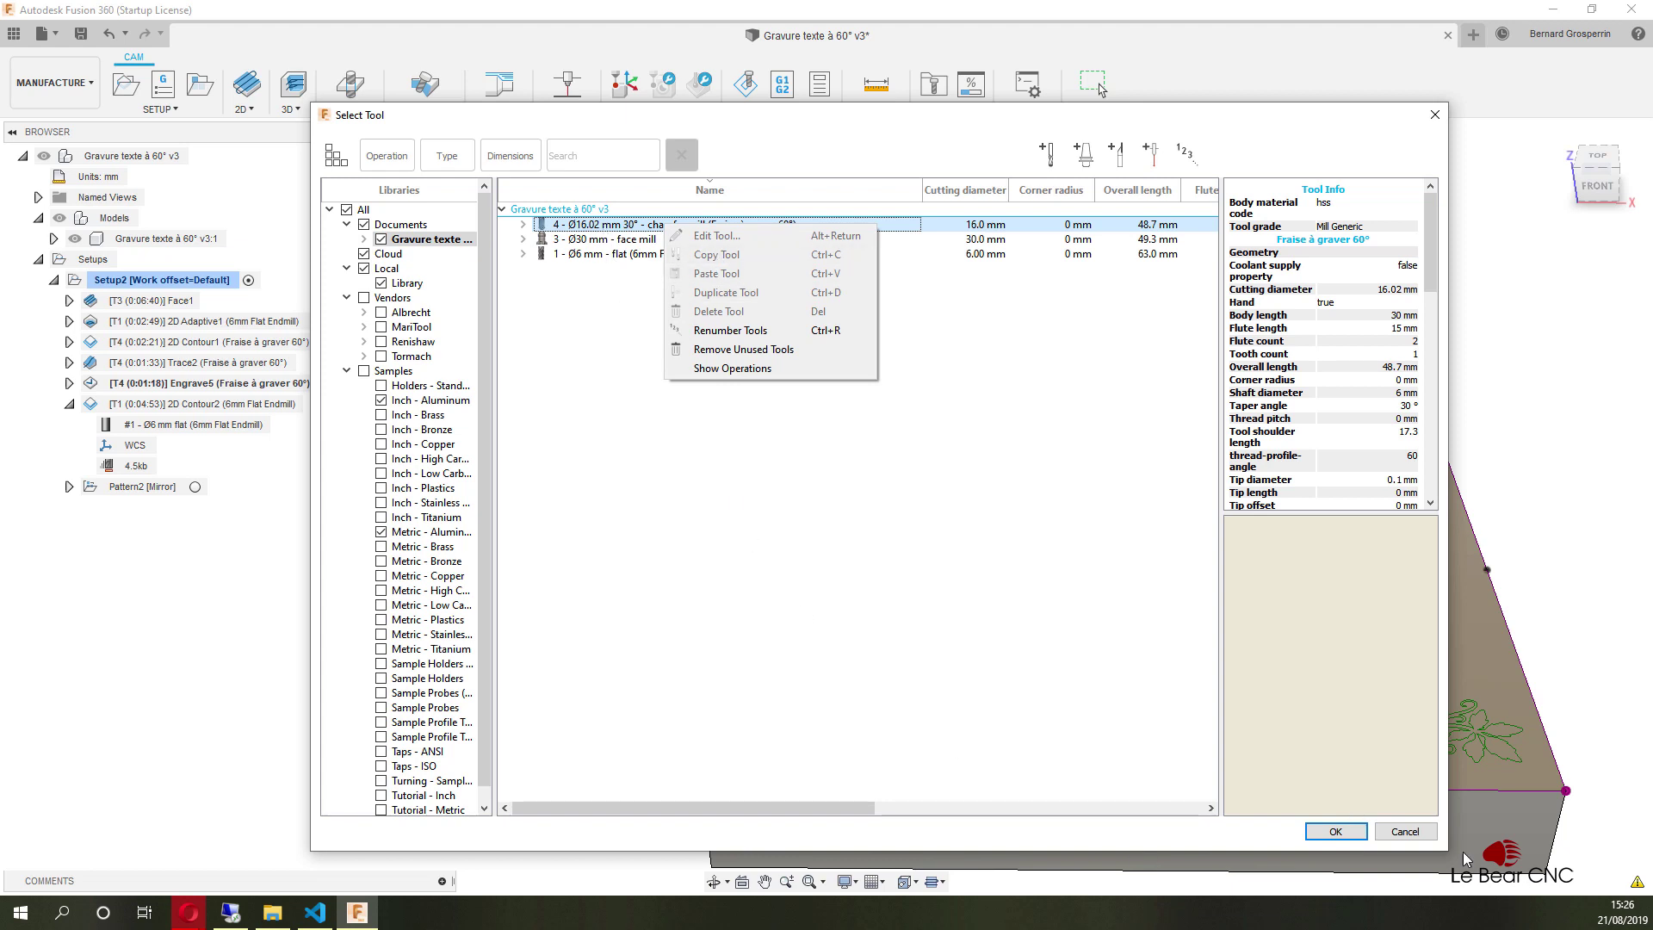
left_click(1405, 831)
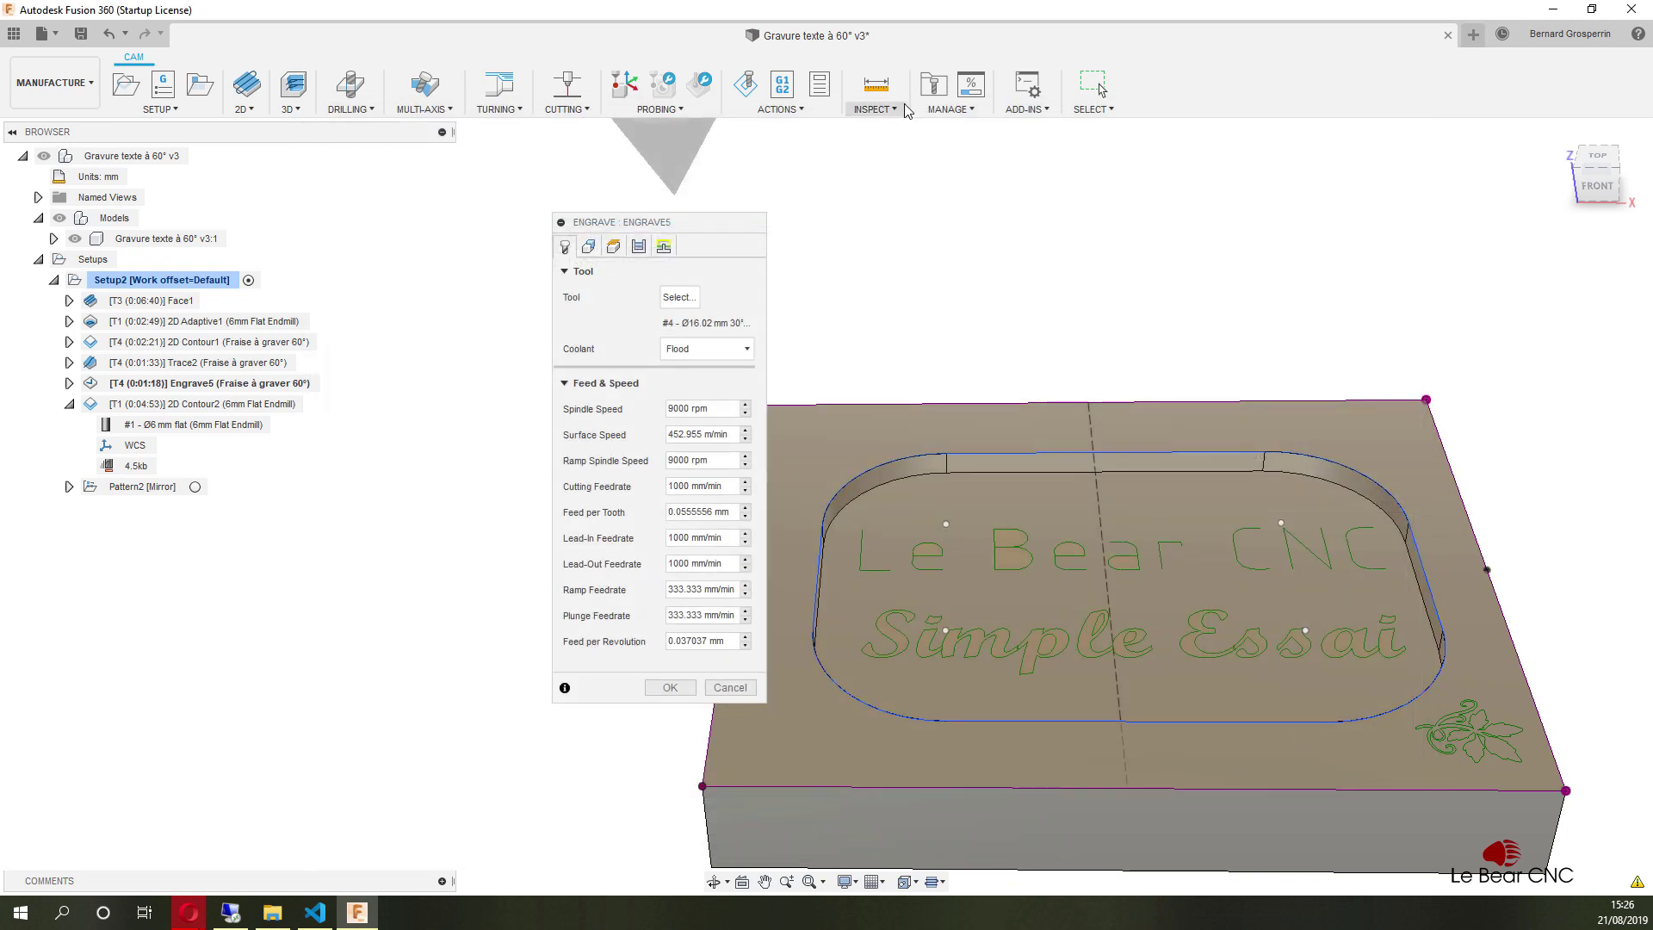
Open the 60° engraving cutter's definition in the CAM tool library, review its cutter geometry and close it without changes.
left_click(934, 89)
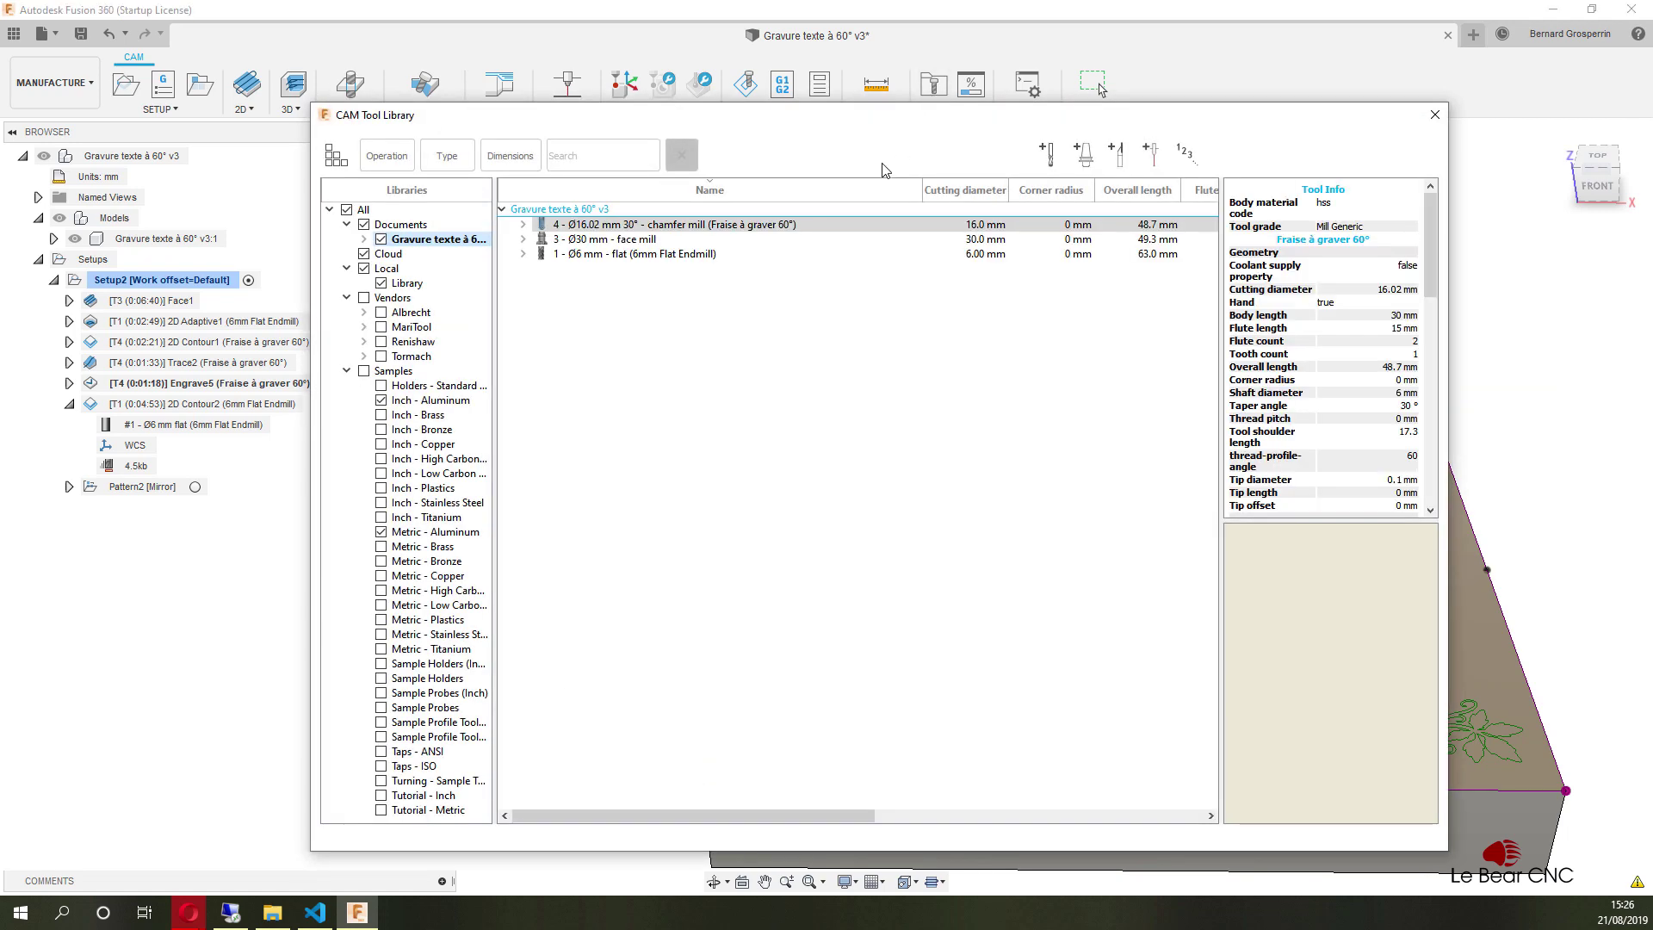
left_click(772, 228)
double_click(772, 227)
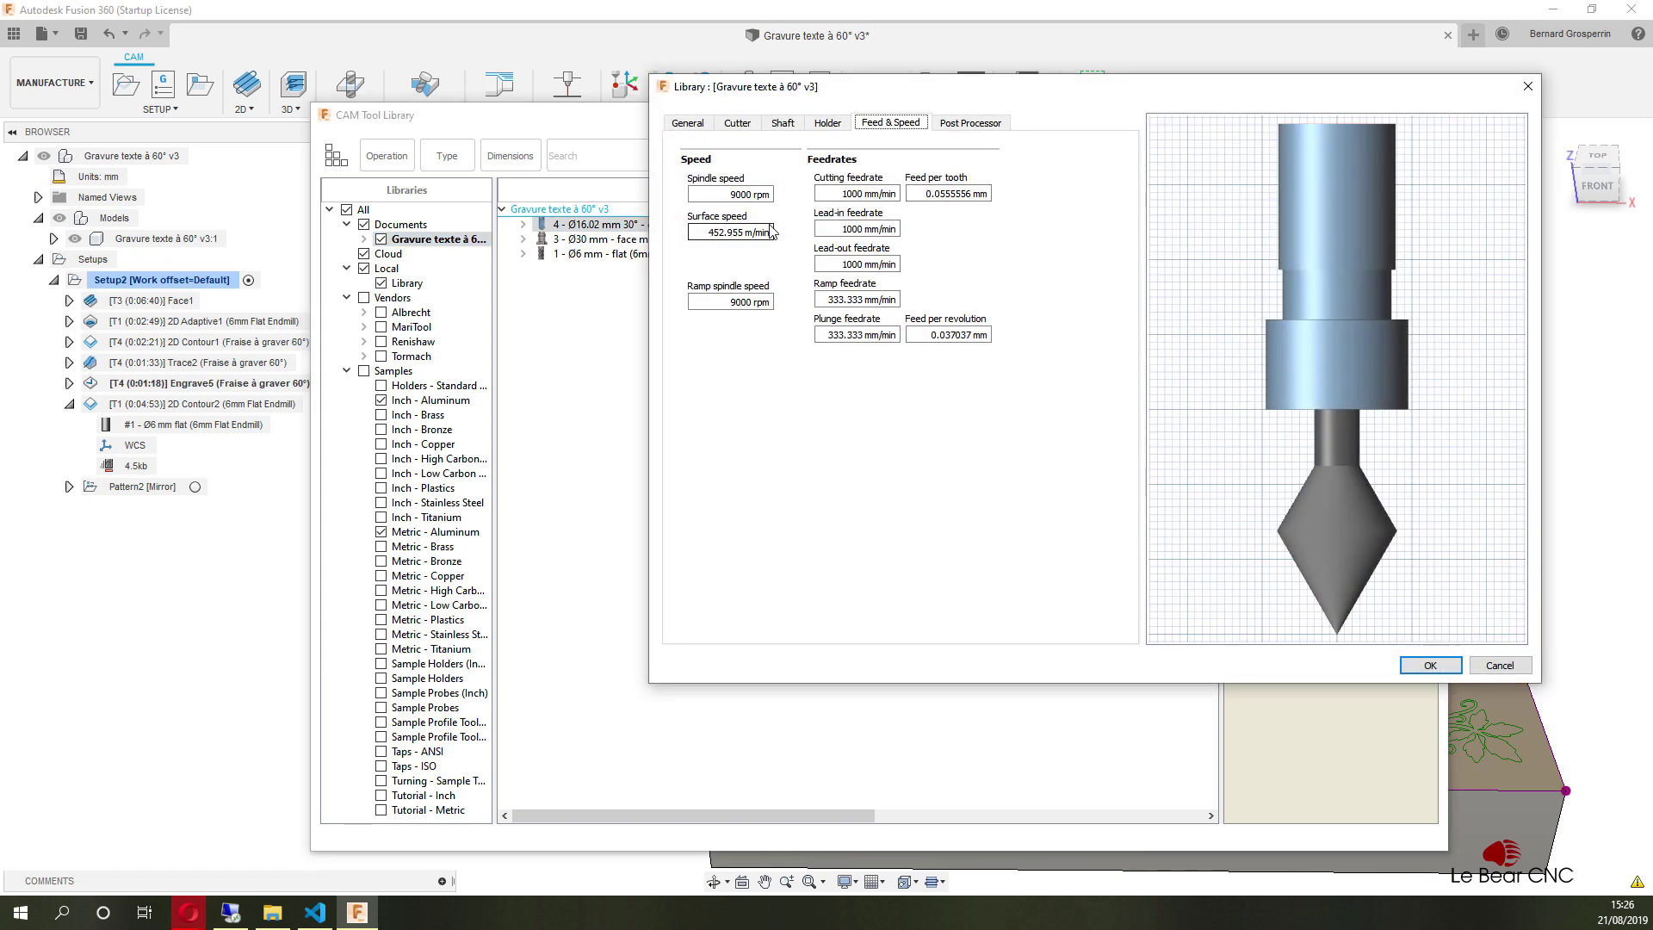
left_click_drag(1134, 81, 941, 124)
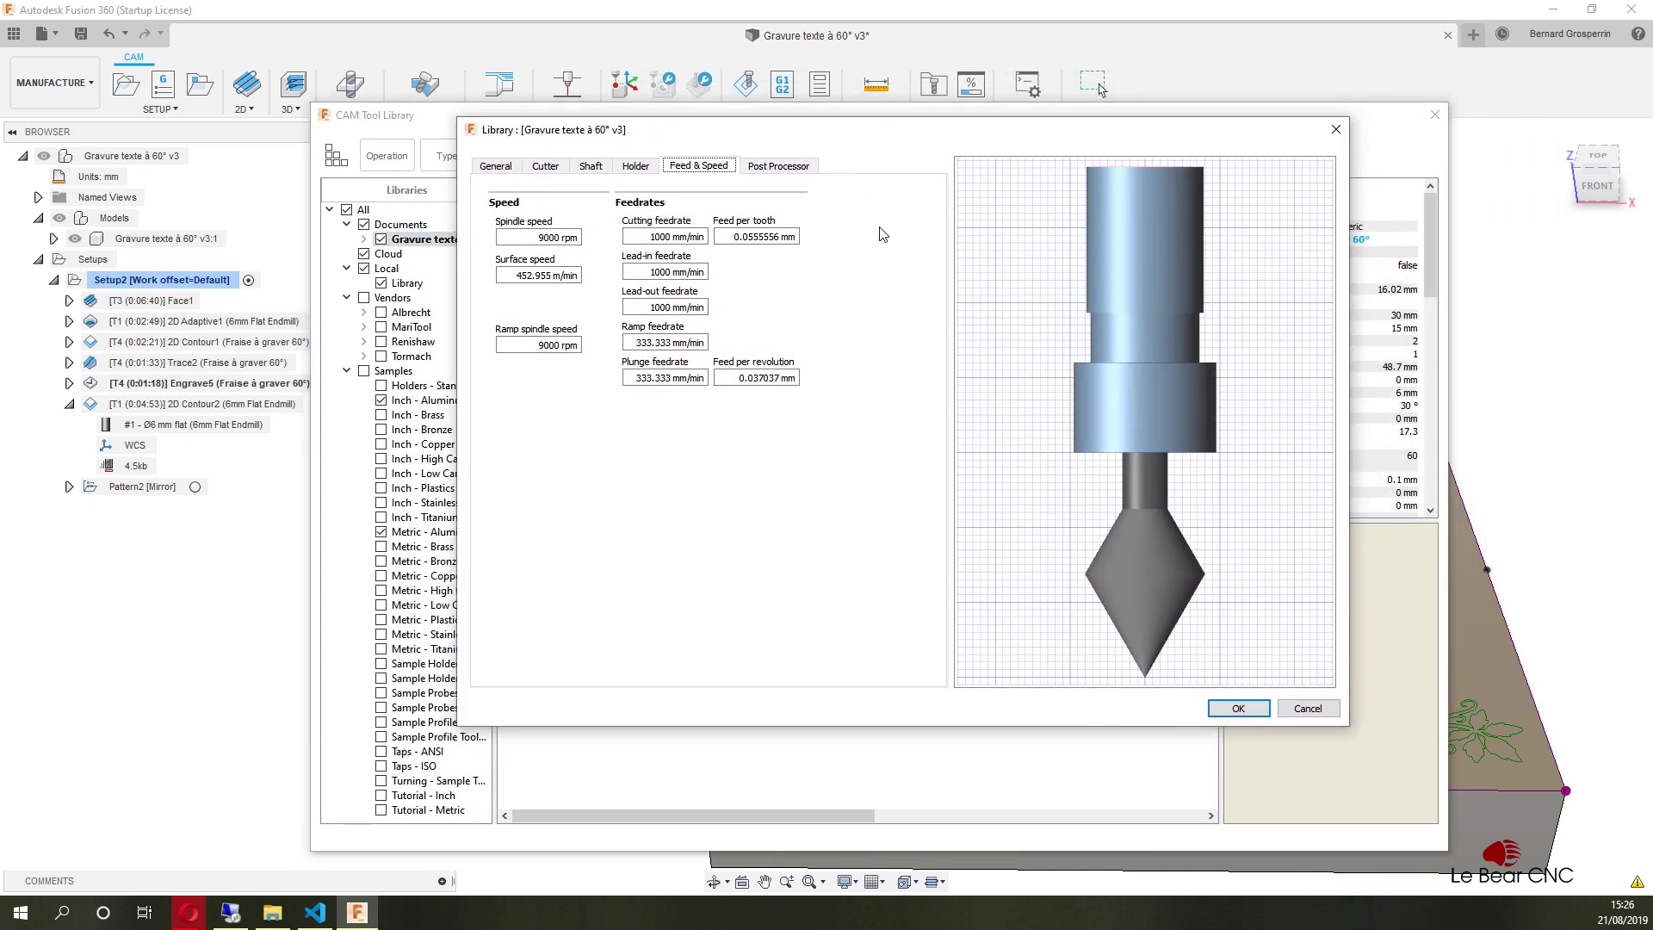
left_click(548, 167)
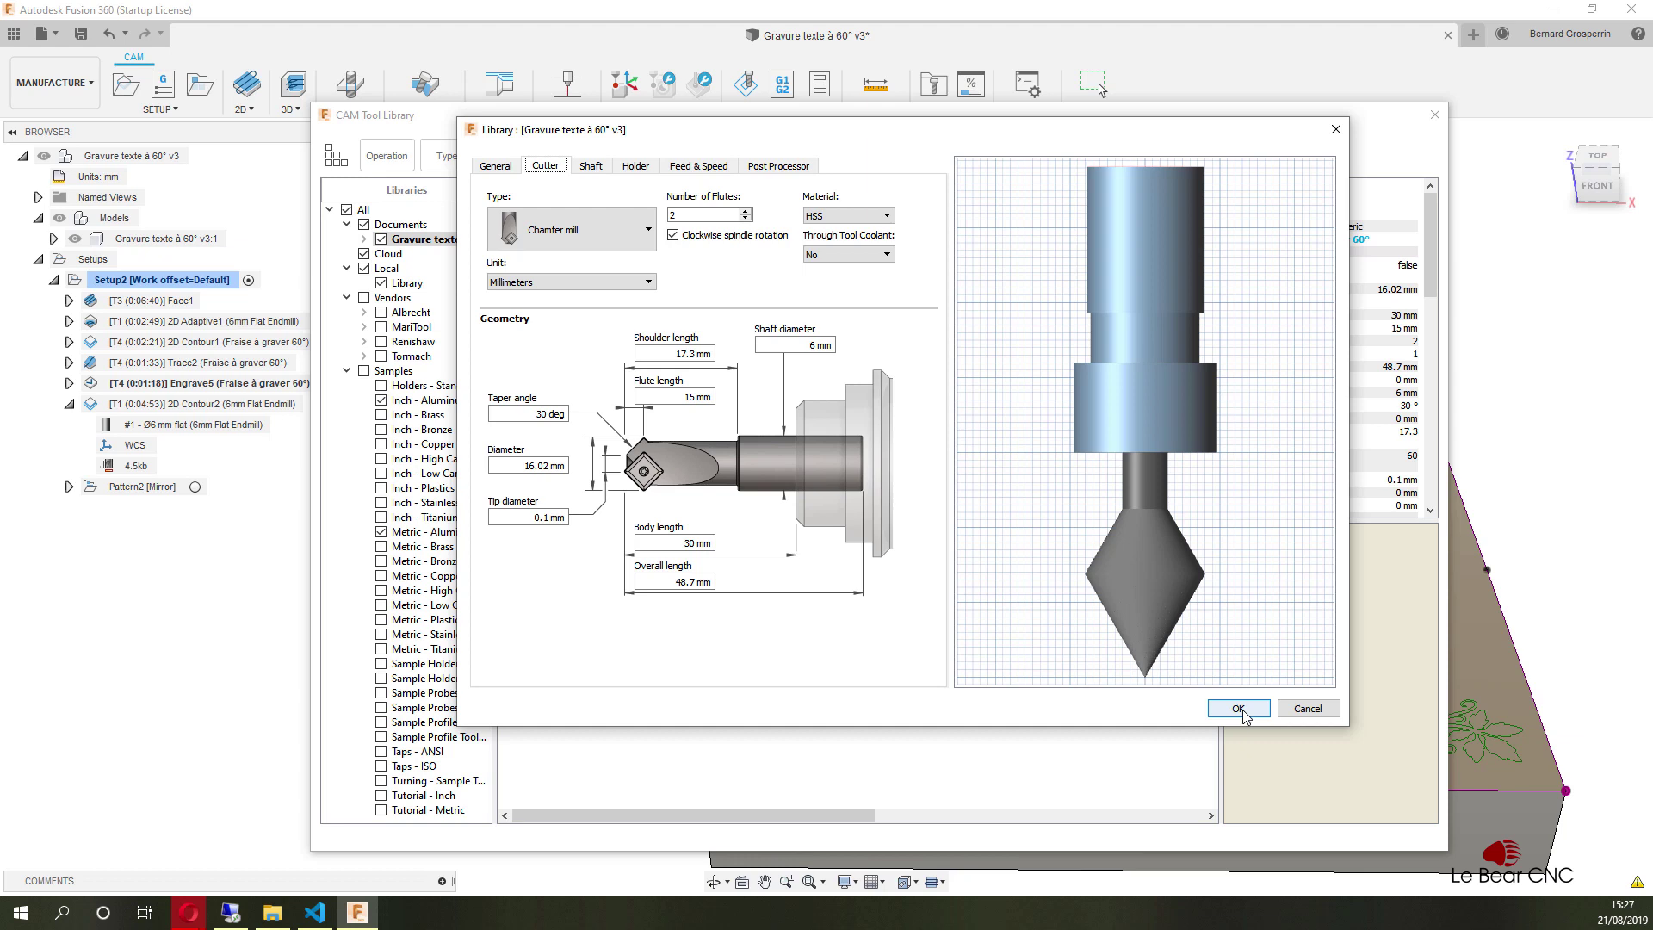
left_click(1306, 711)
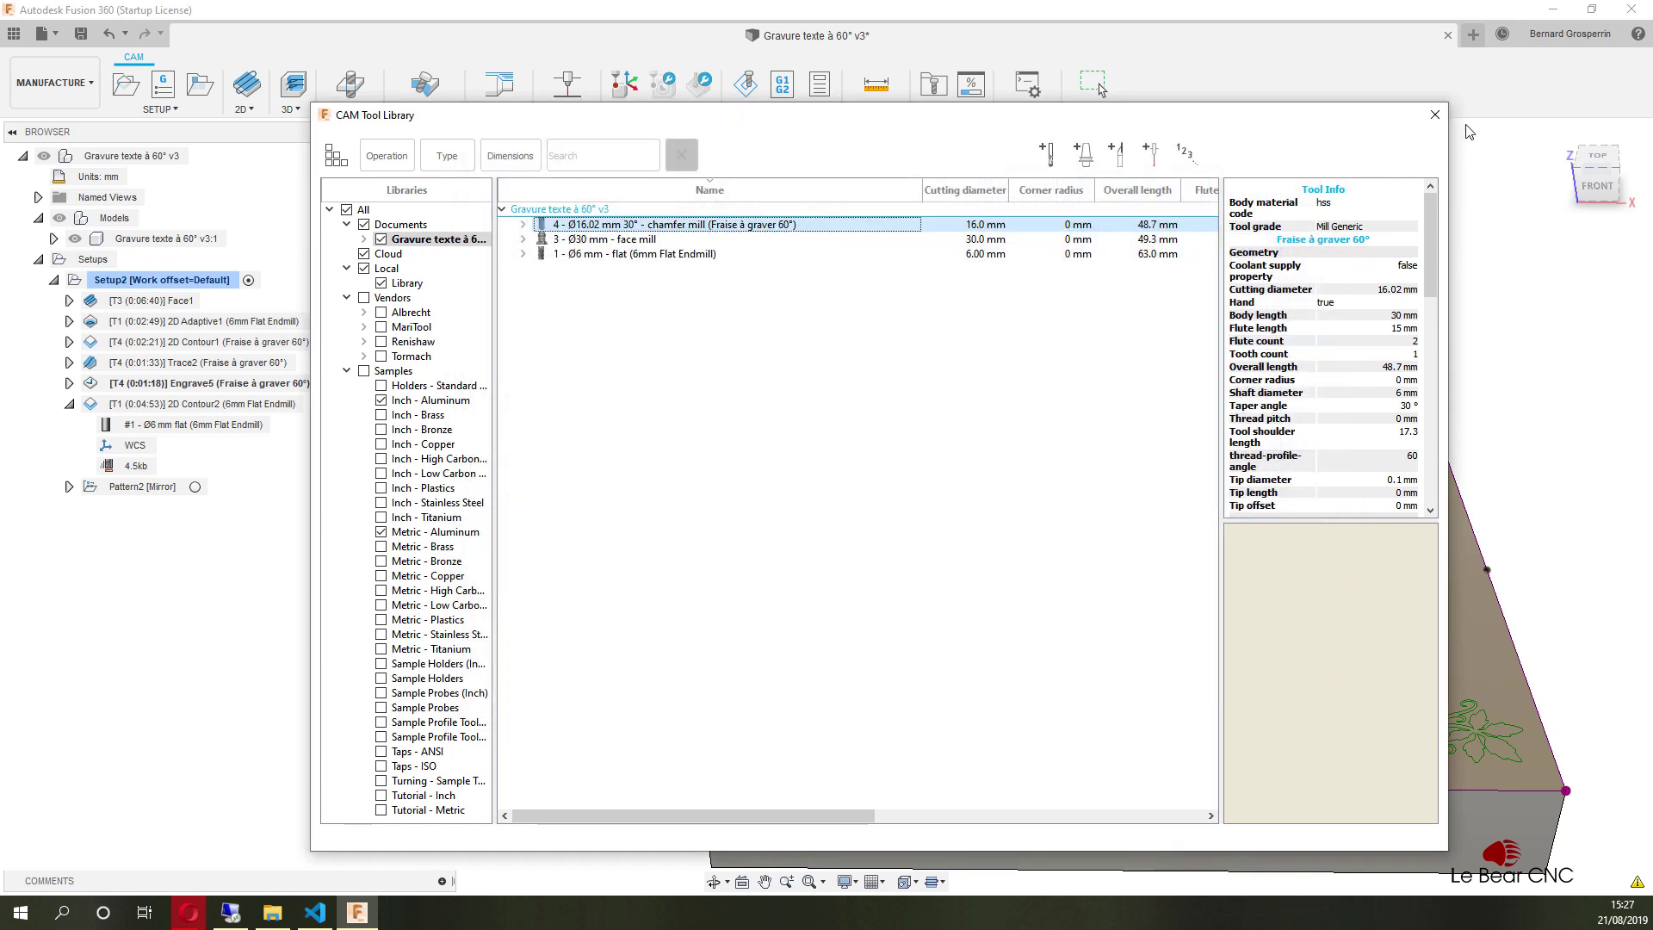
left_click(1436, 116)
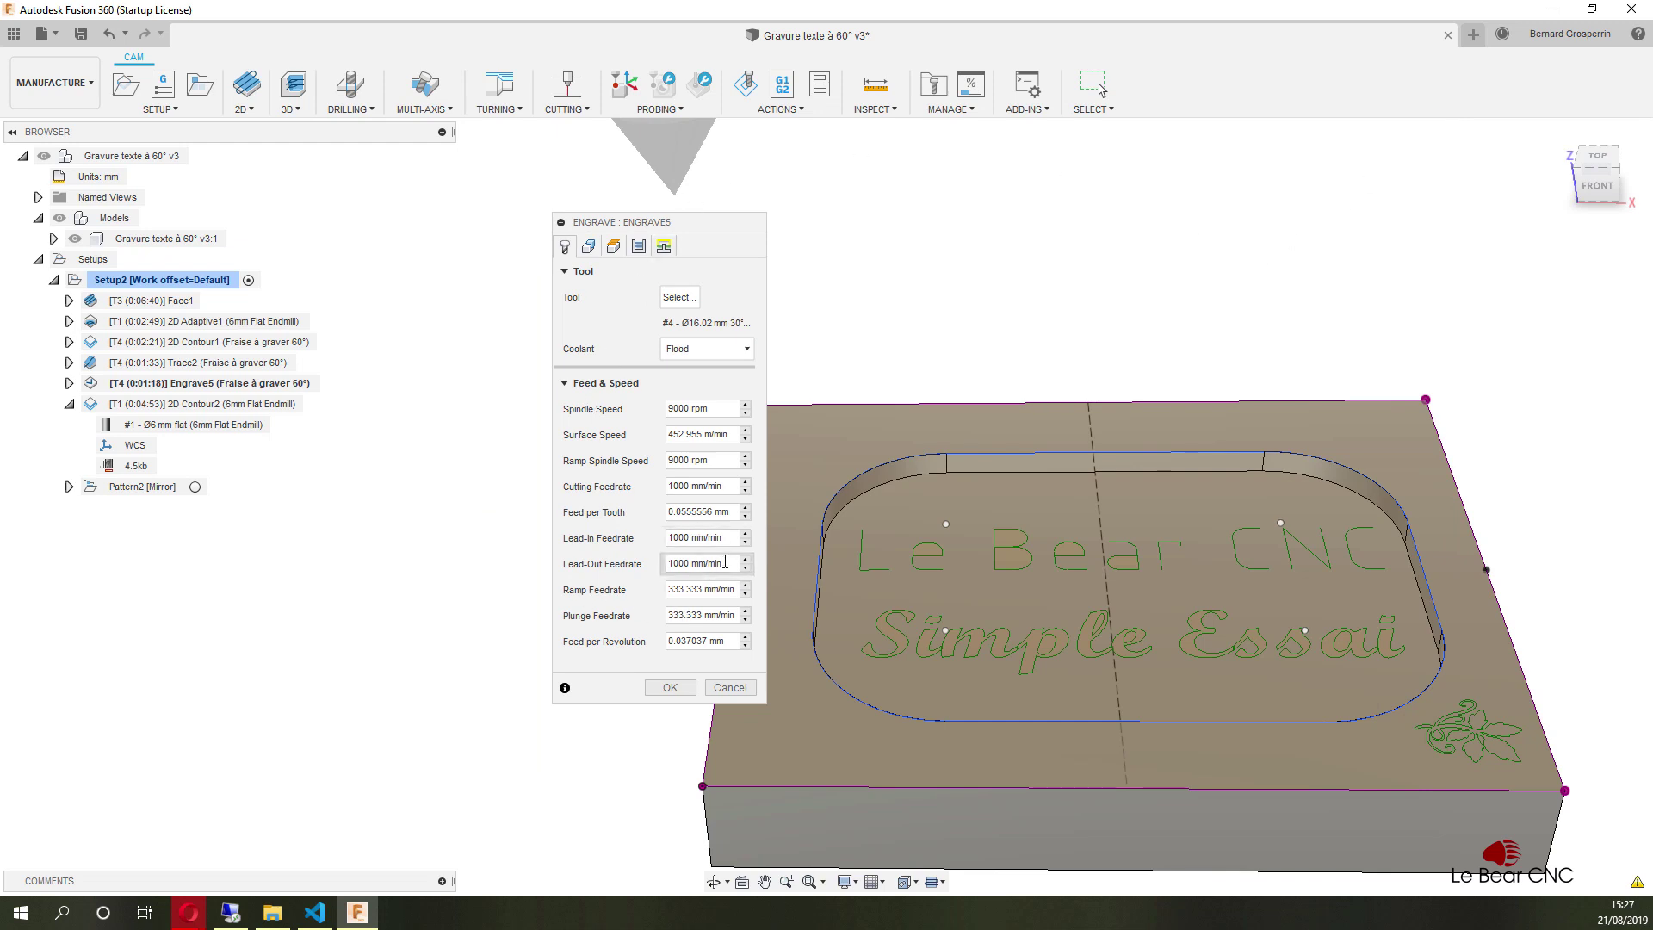
Review Engrave5's "Simple Essai" contour selection, heights, passes and linking settings, and accept the operation.
left_click(588, 246)
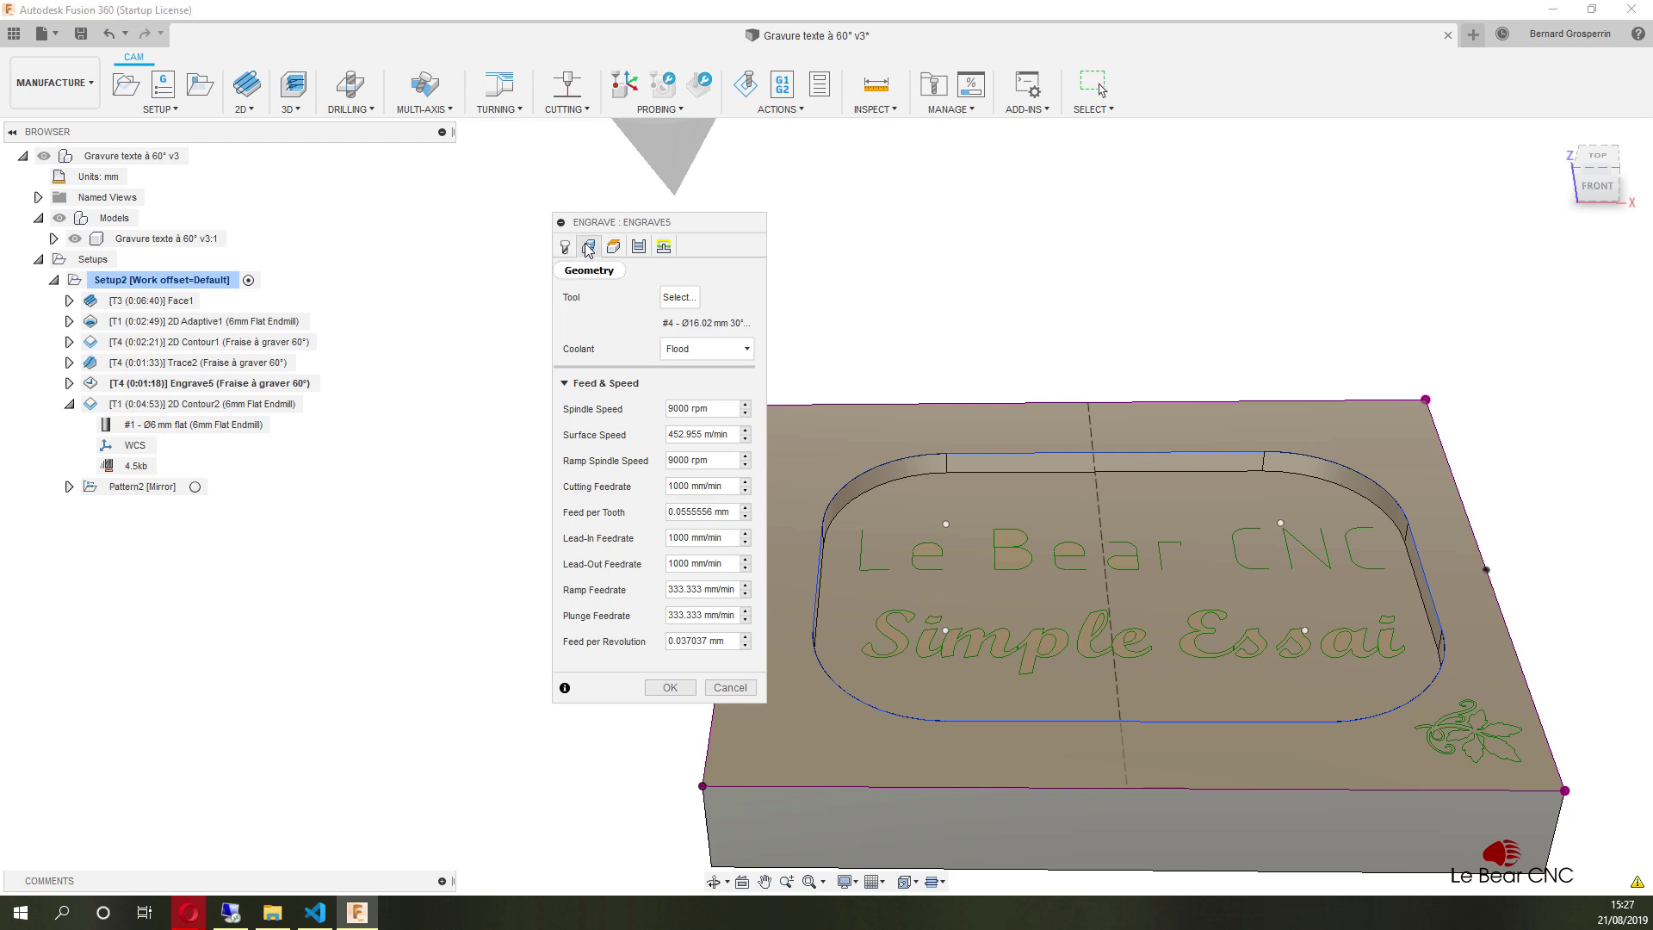
left_click(879, 657)
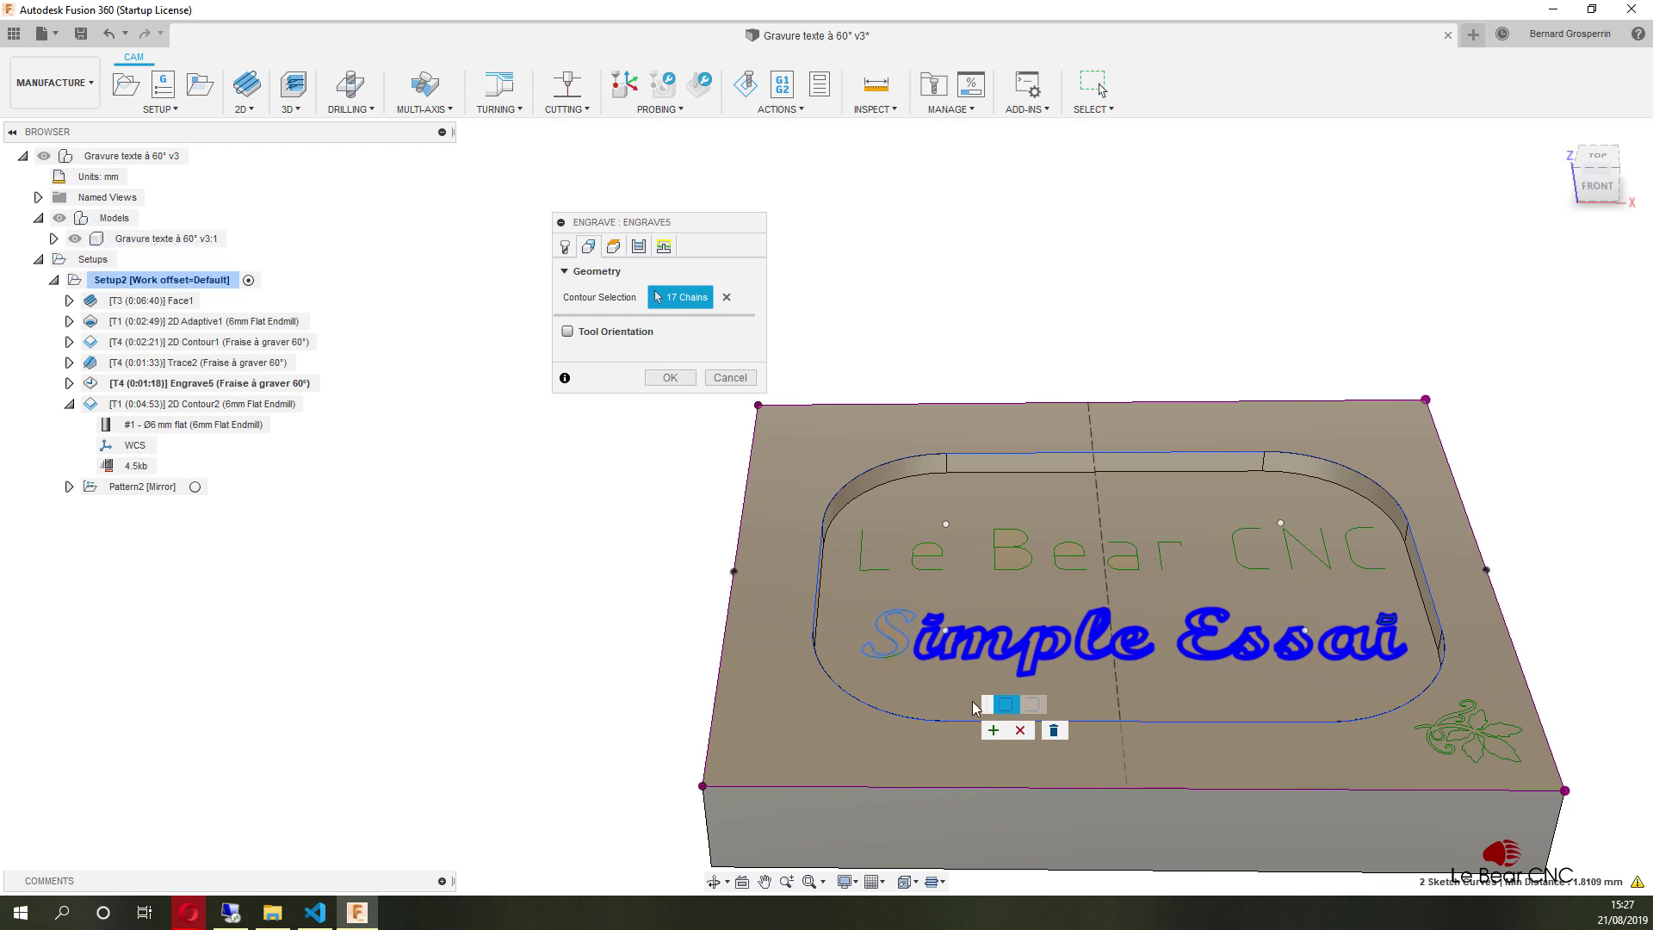
left_click(1054, 731)
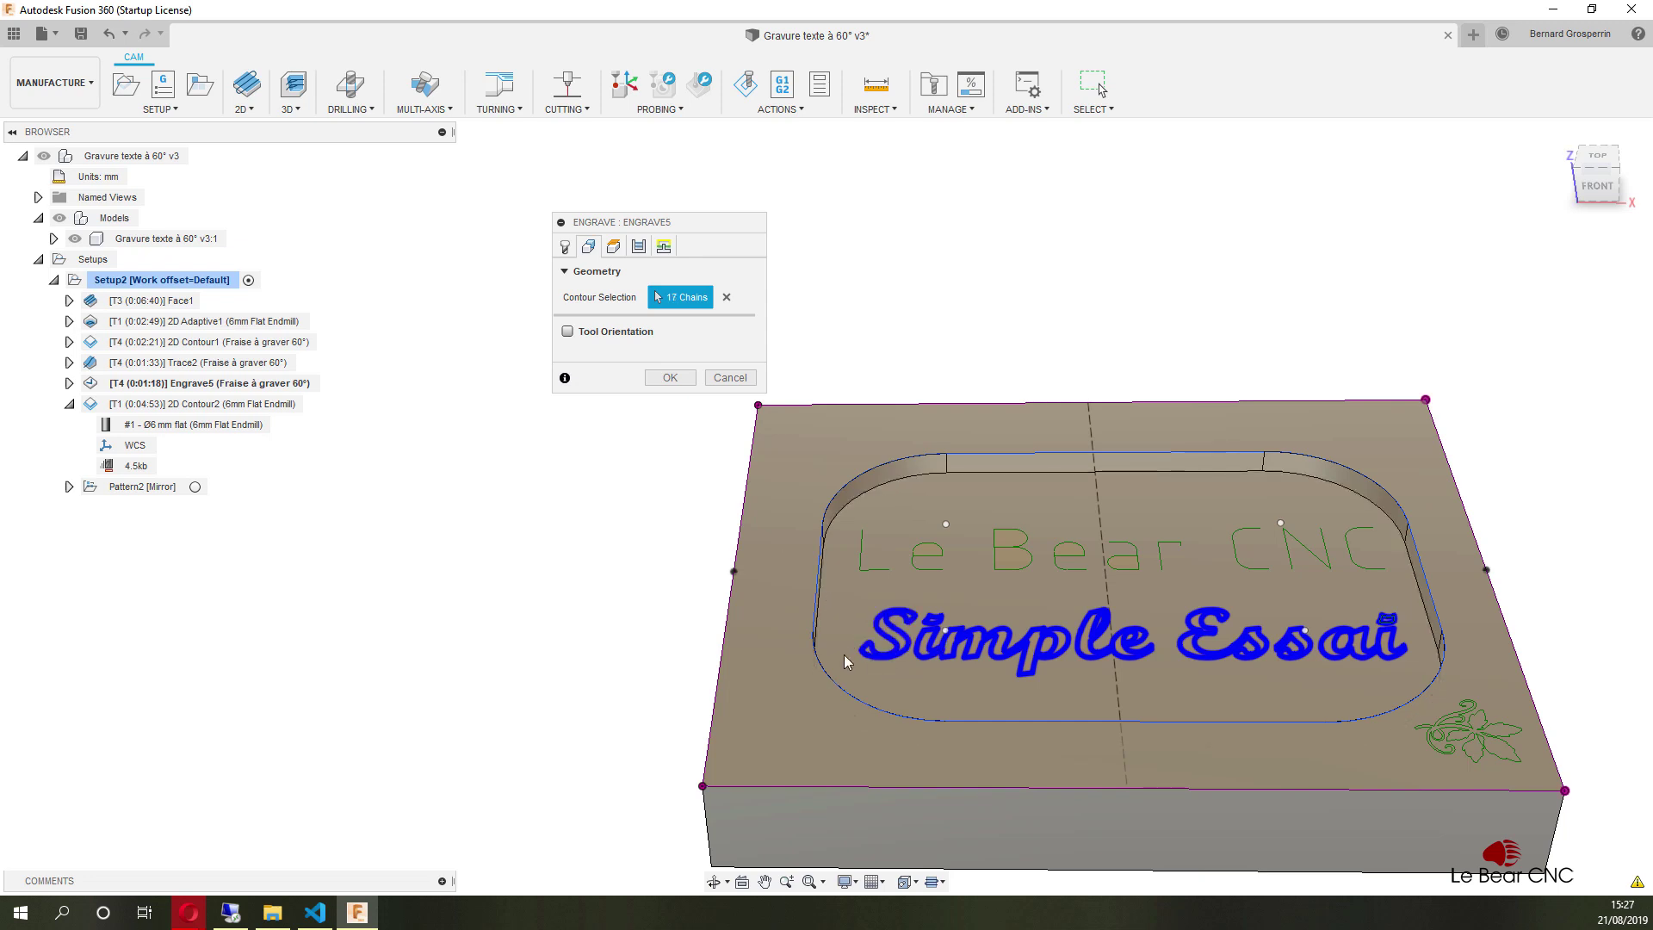
left_click(613, 250)
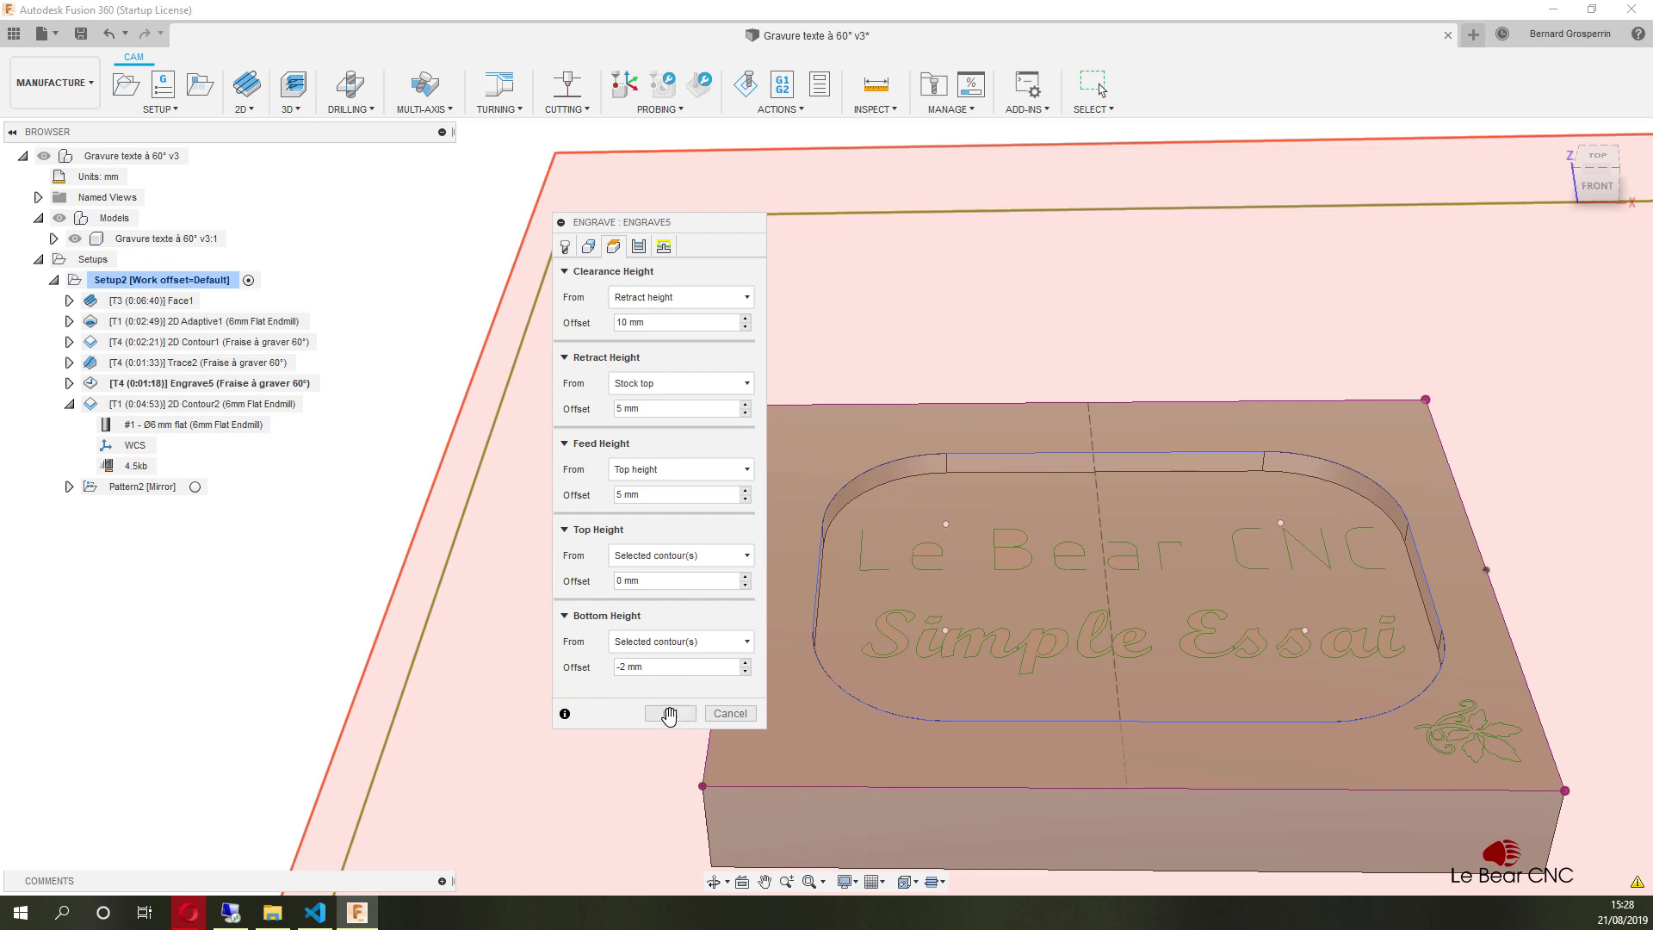
left_click(638, 249)
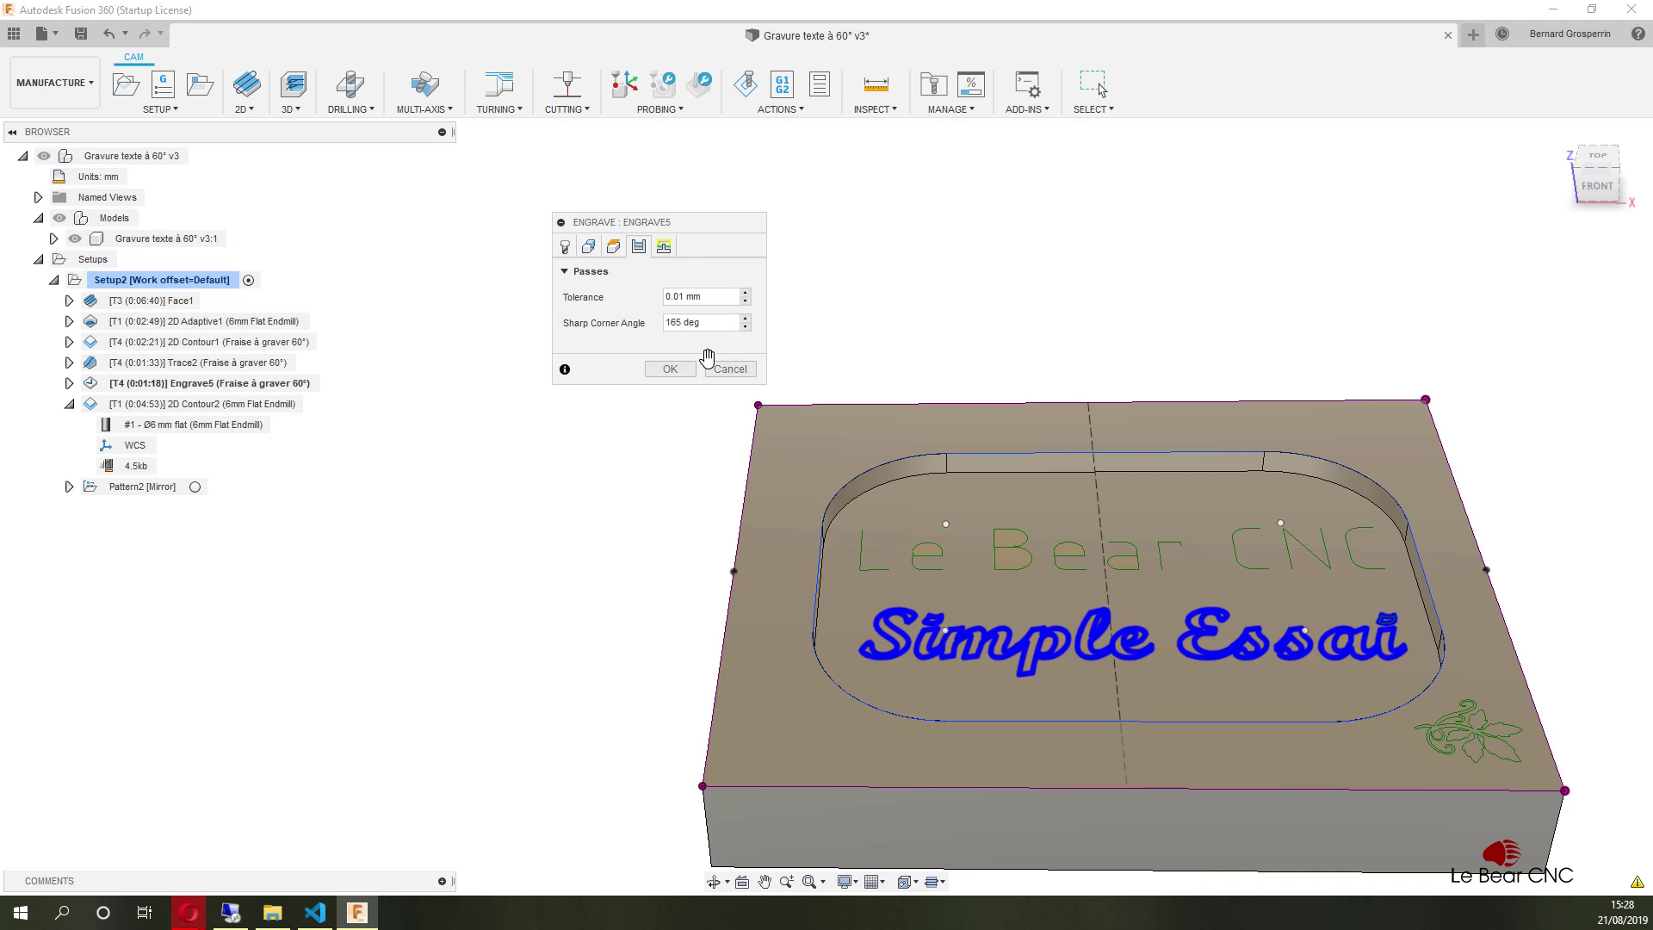
left_click(664, 247)
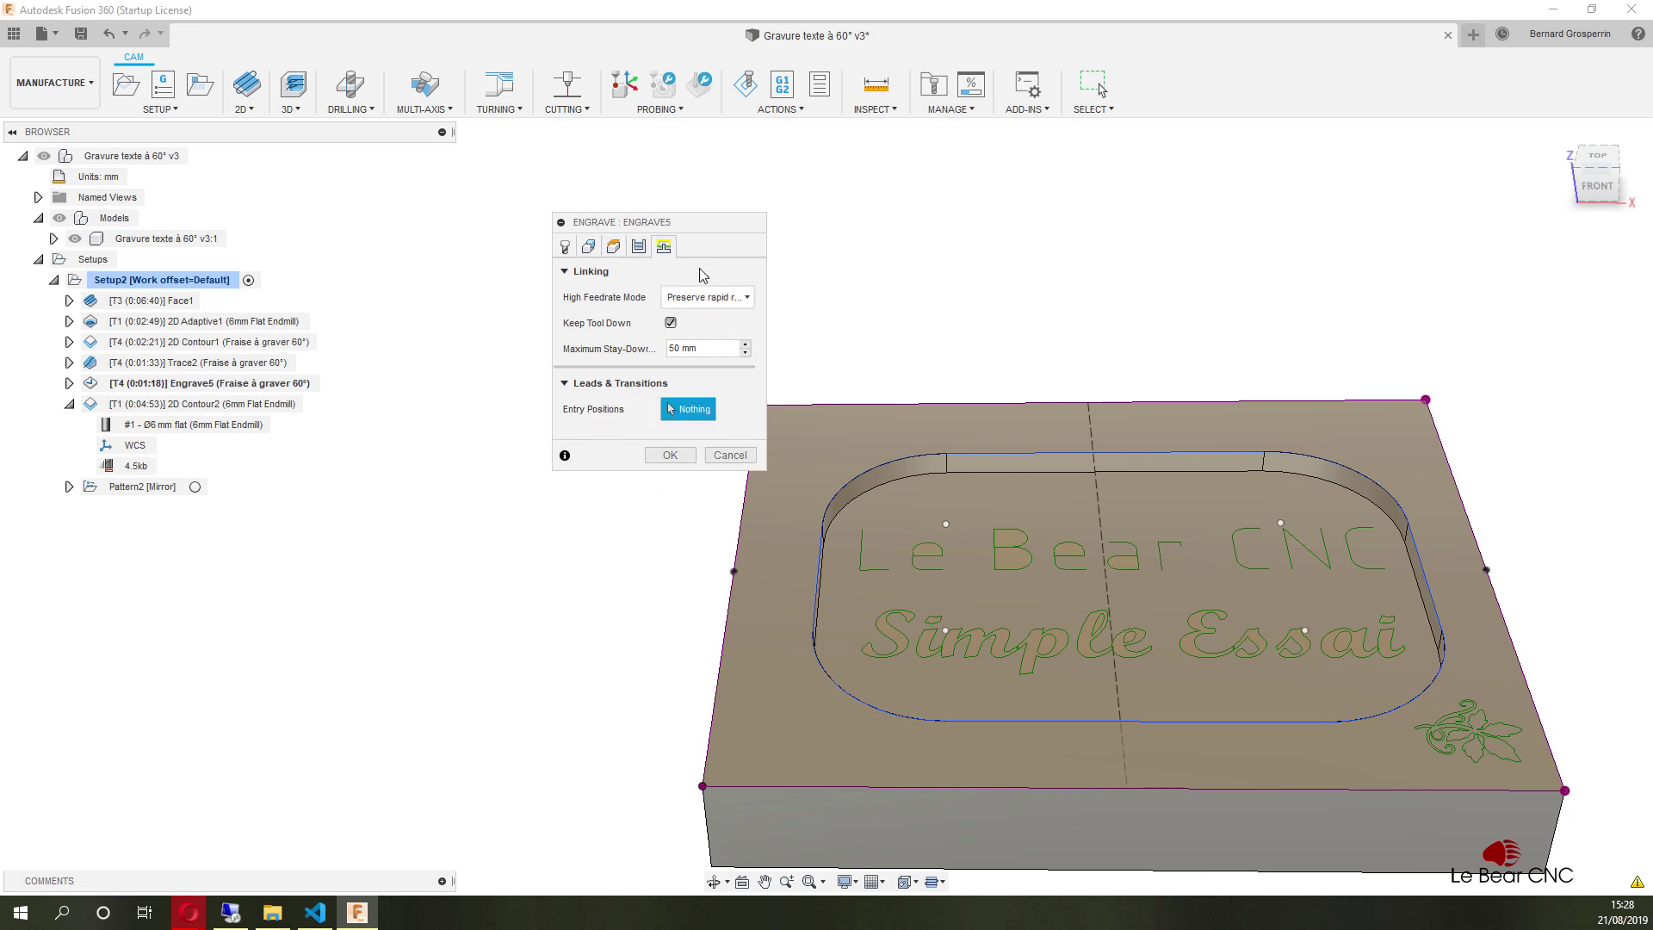
left_click(685, 457)
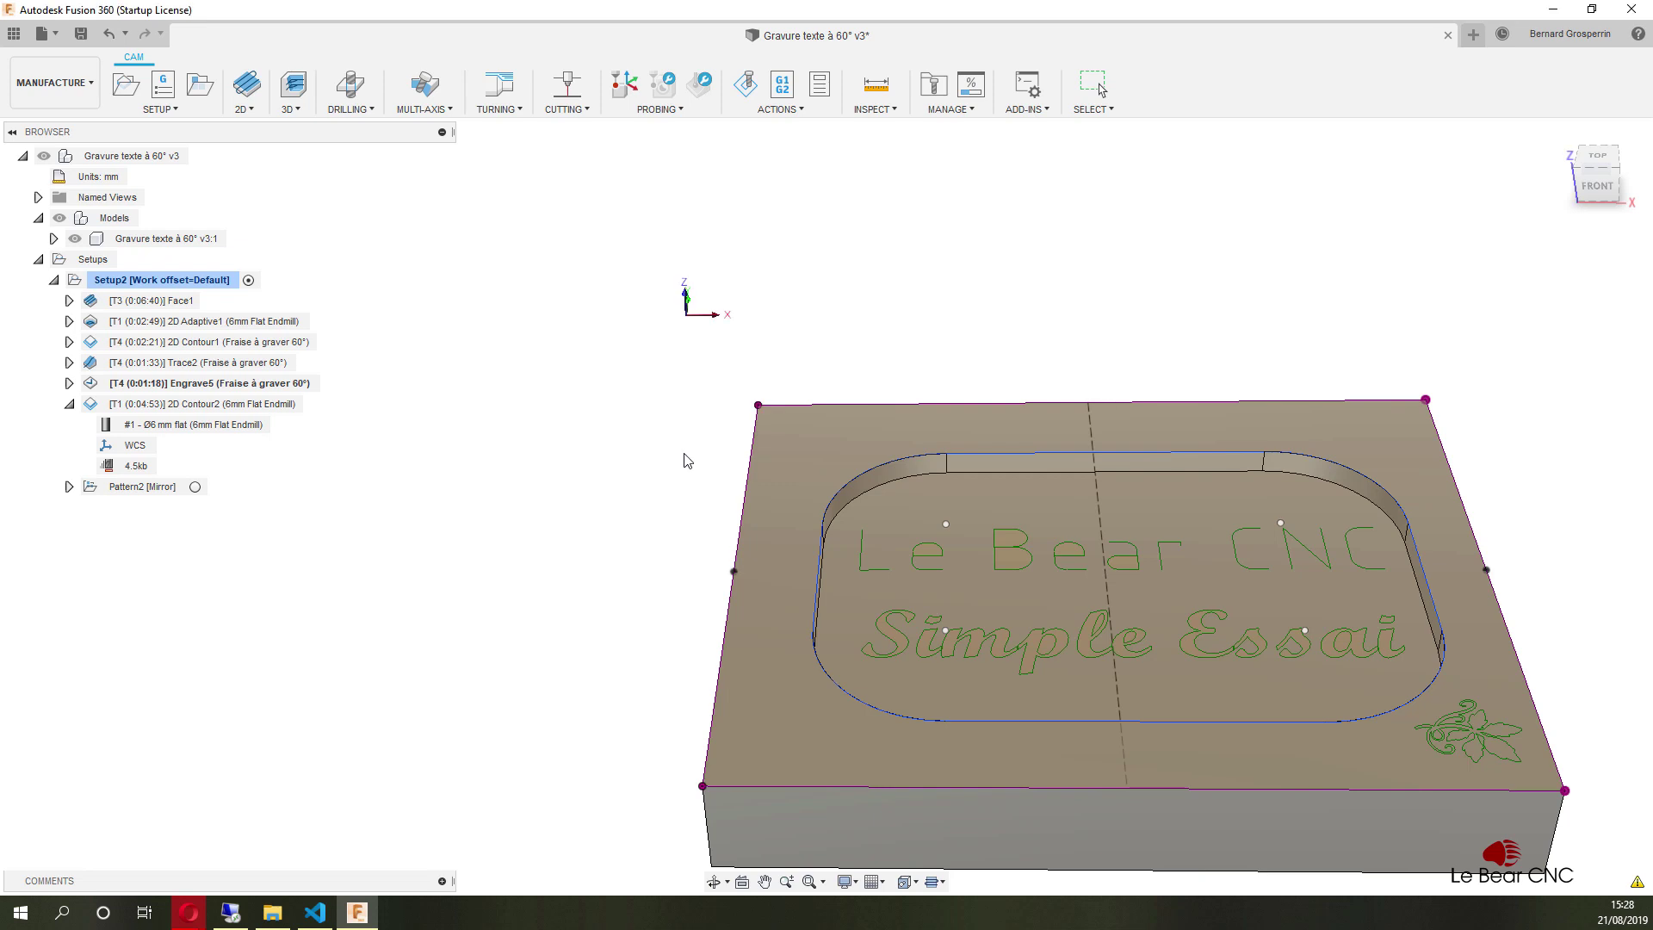
Display the 2D Contour2 toolpath around the plate's outside and expand the Pattern2 mirror pattern to show its nested operations.
left_click(198, 406)
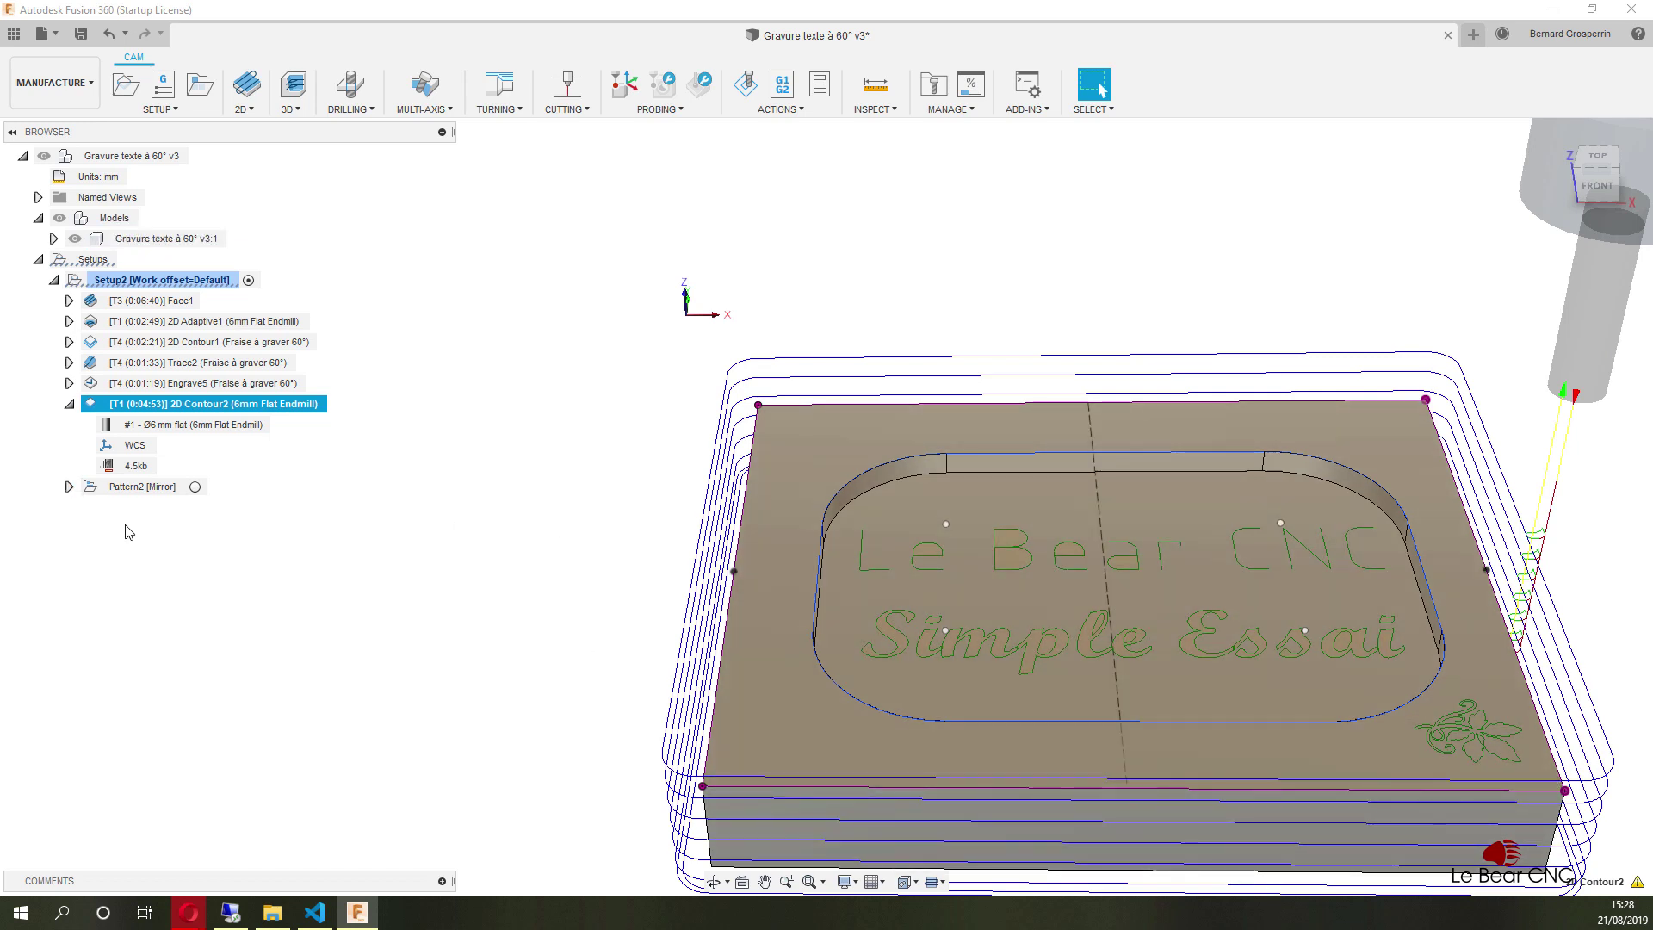
left_click(68, 486)
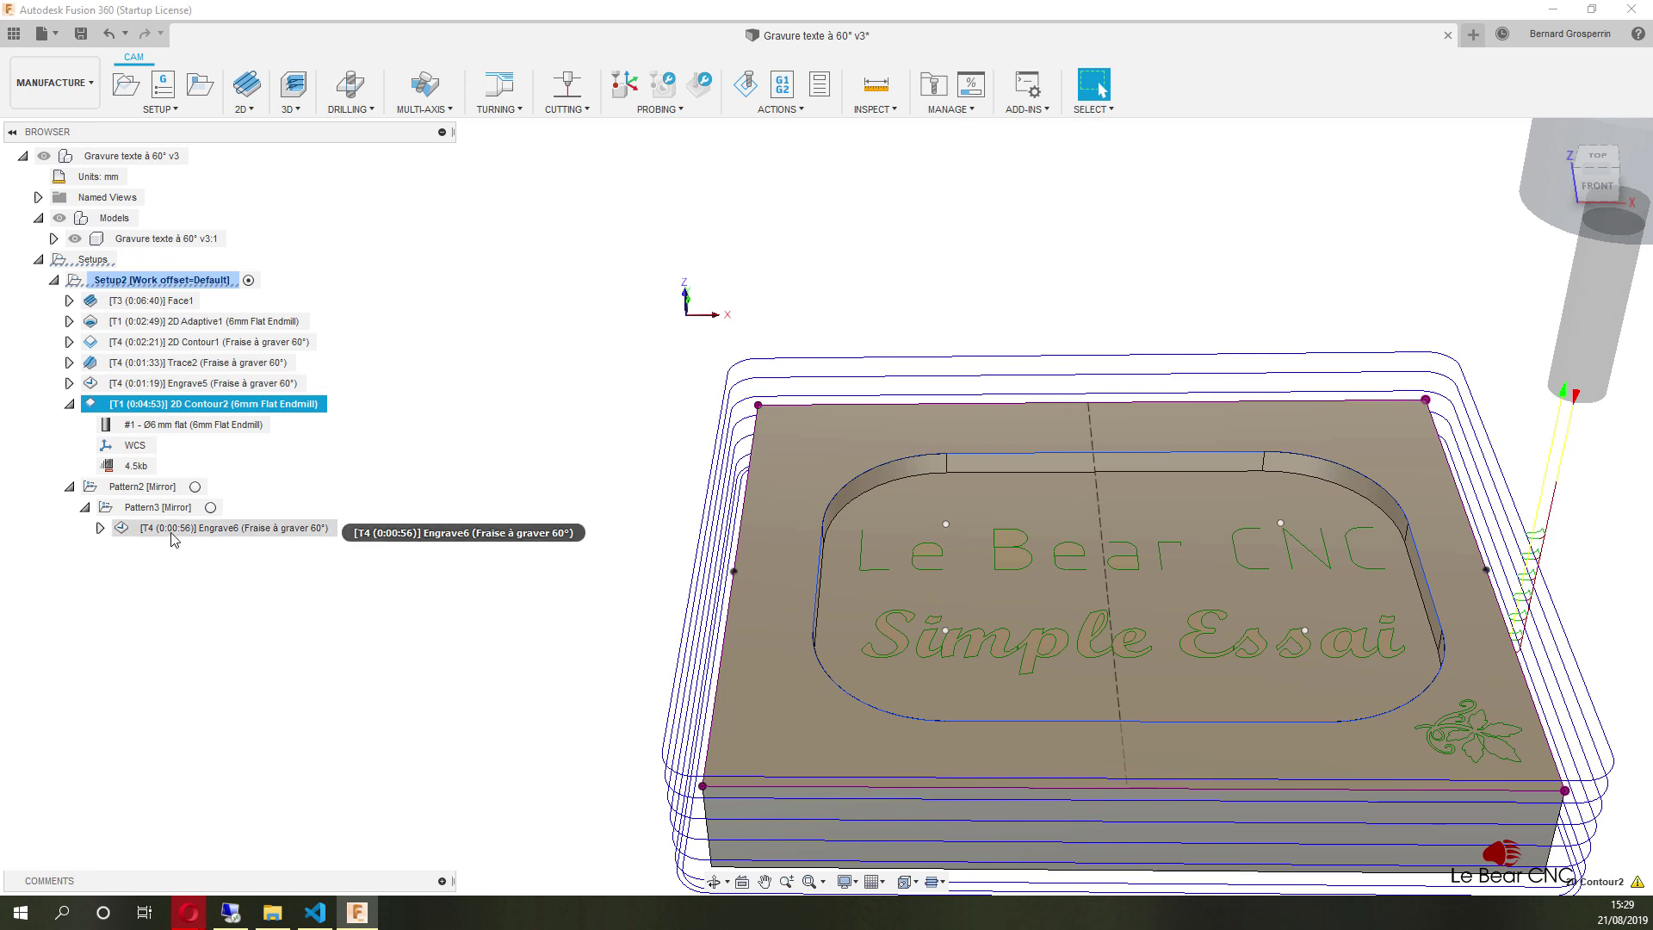
Move Engrave6 out of the nested mirror patterns into Setup2 and delete the Pattern2 and Pattern3 mirror patterns.
left_click_drag(175, 538, 157, 398)
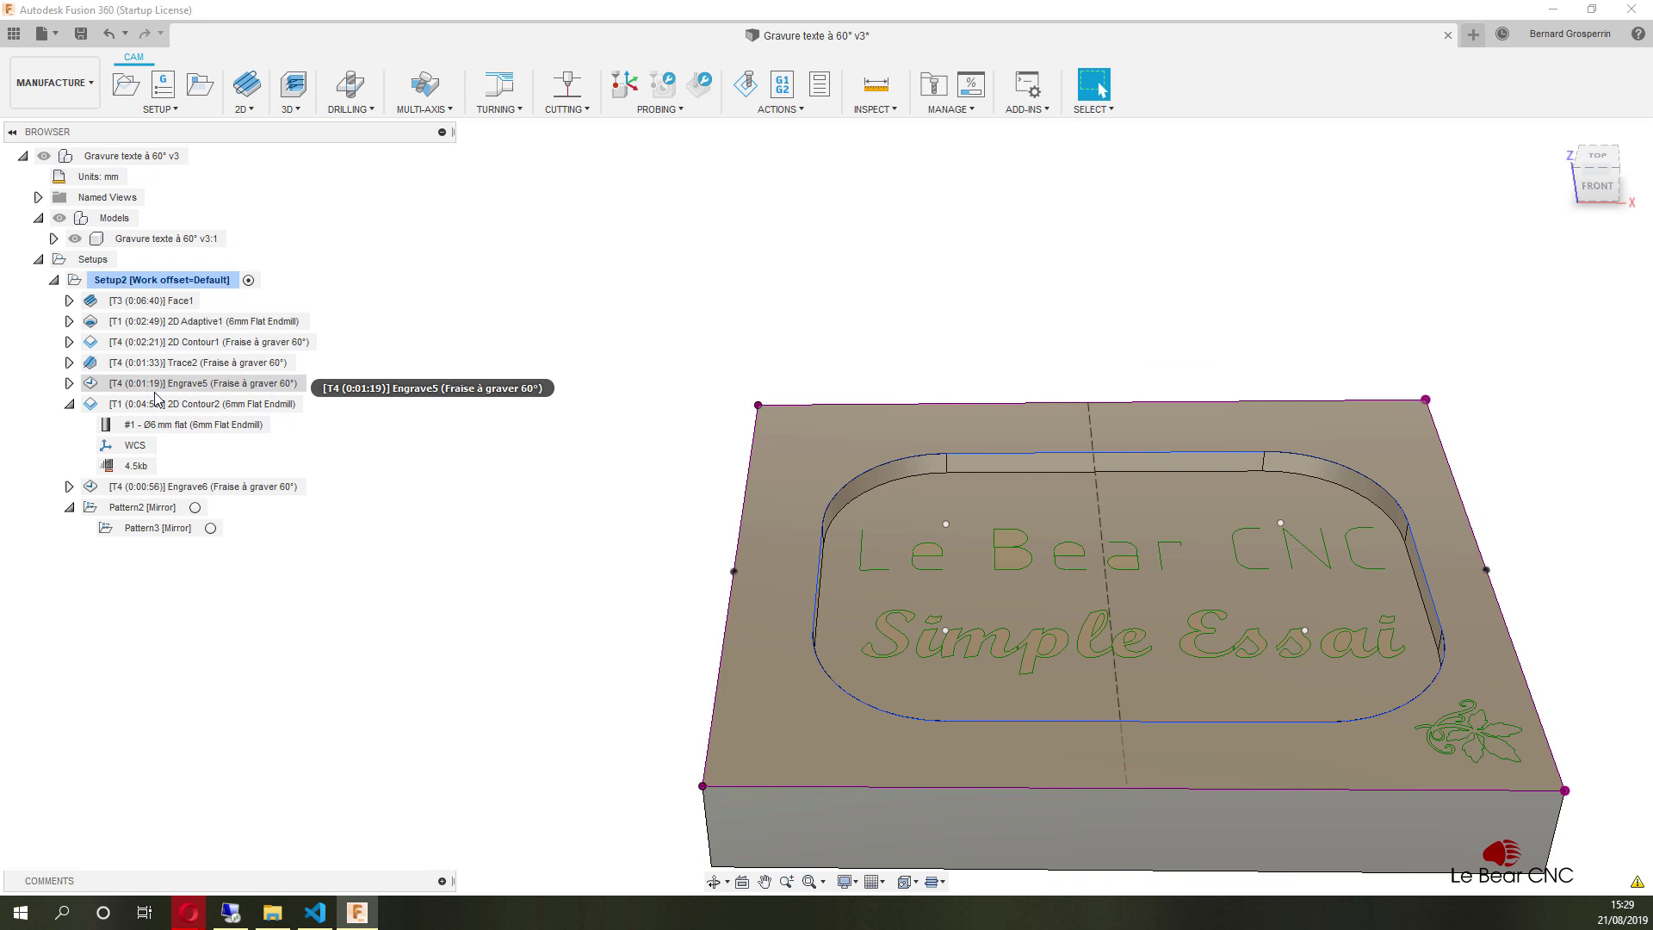
left_click(143, 510)
left_click(140, 528, "ctrl")
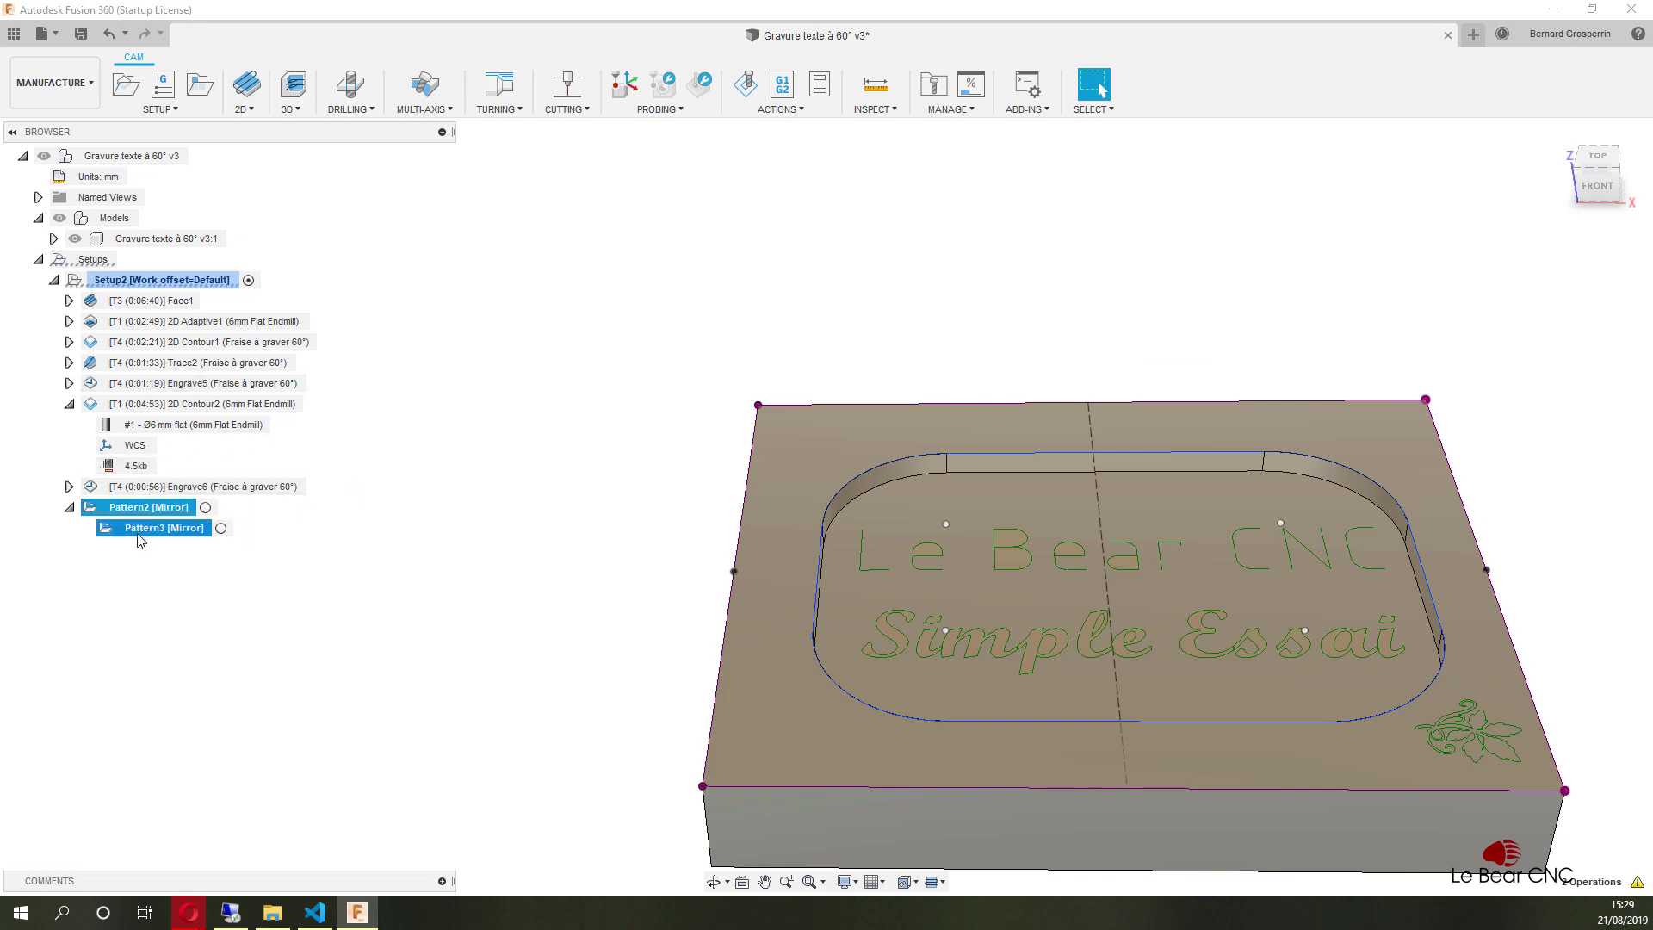
key("Delete")
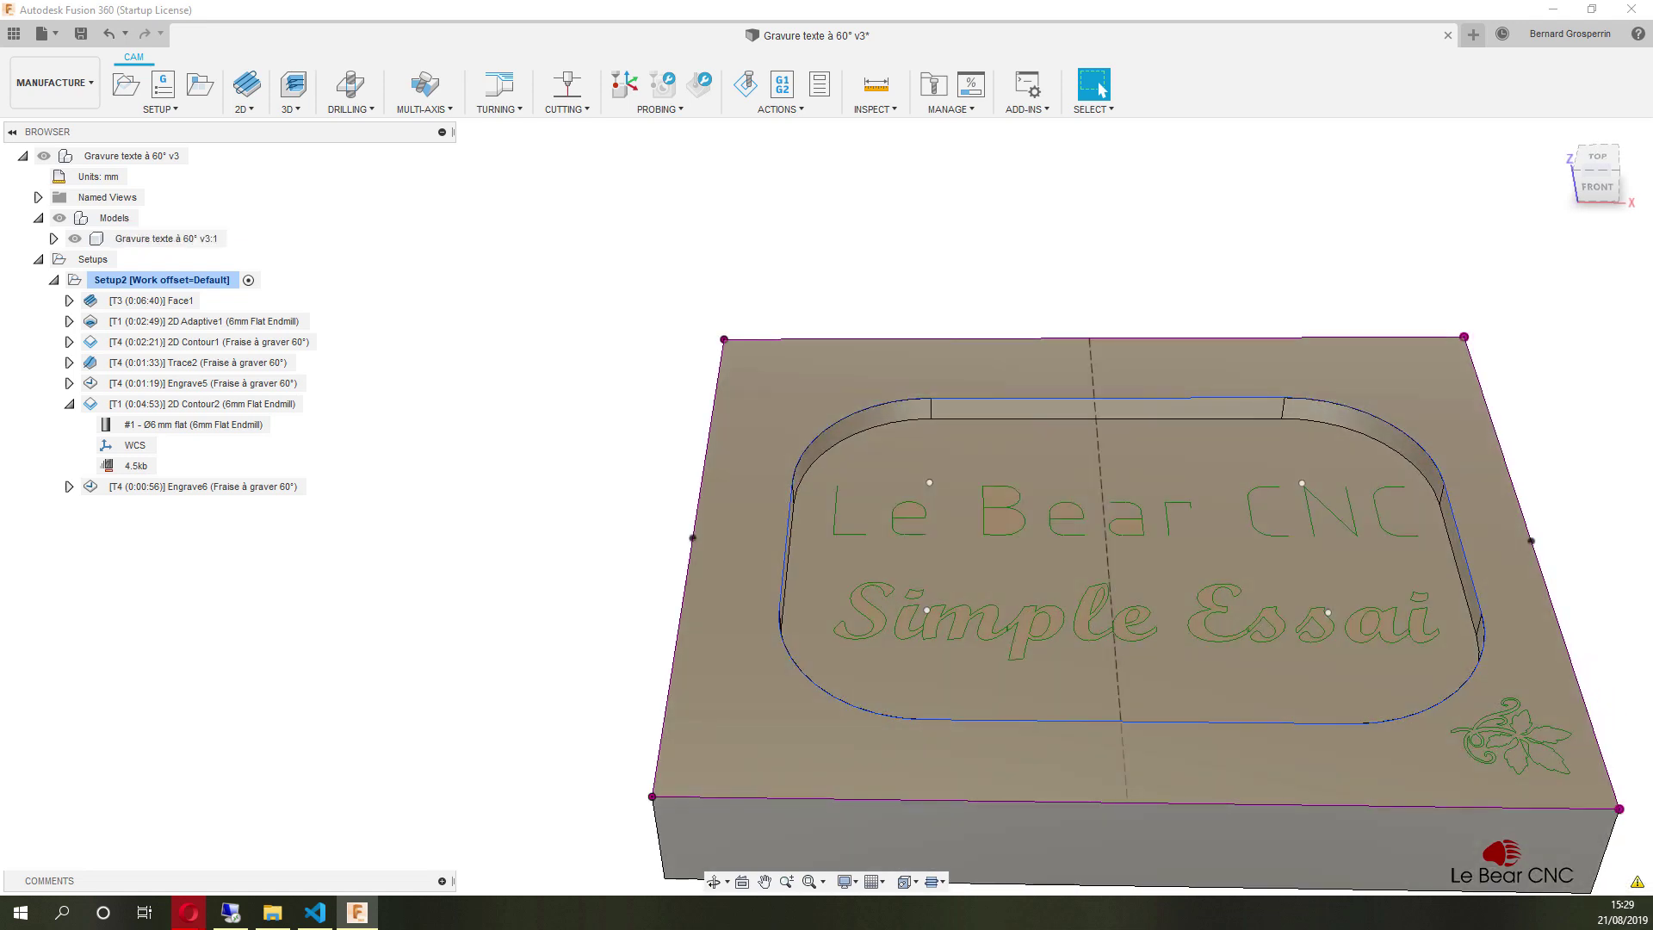
left_click(1546, 796)
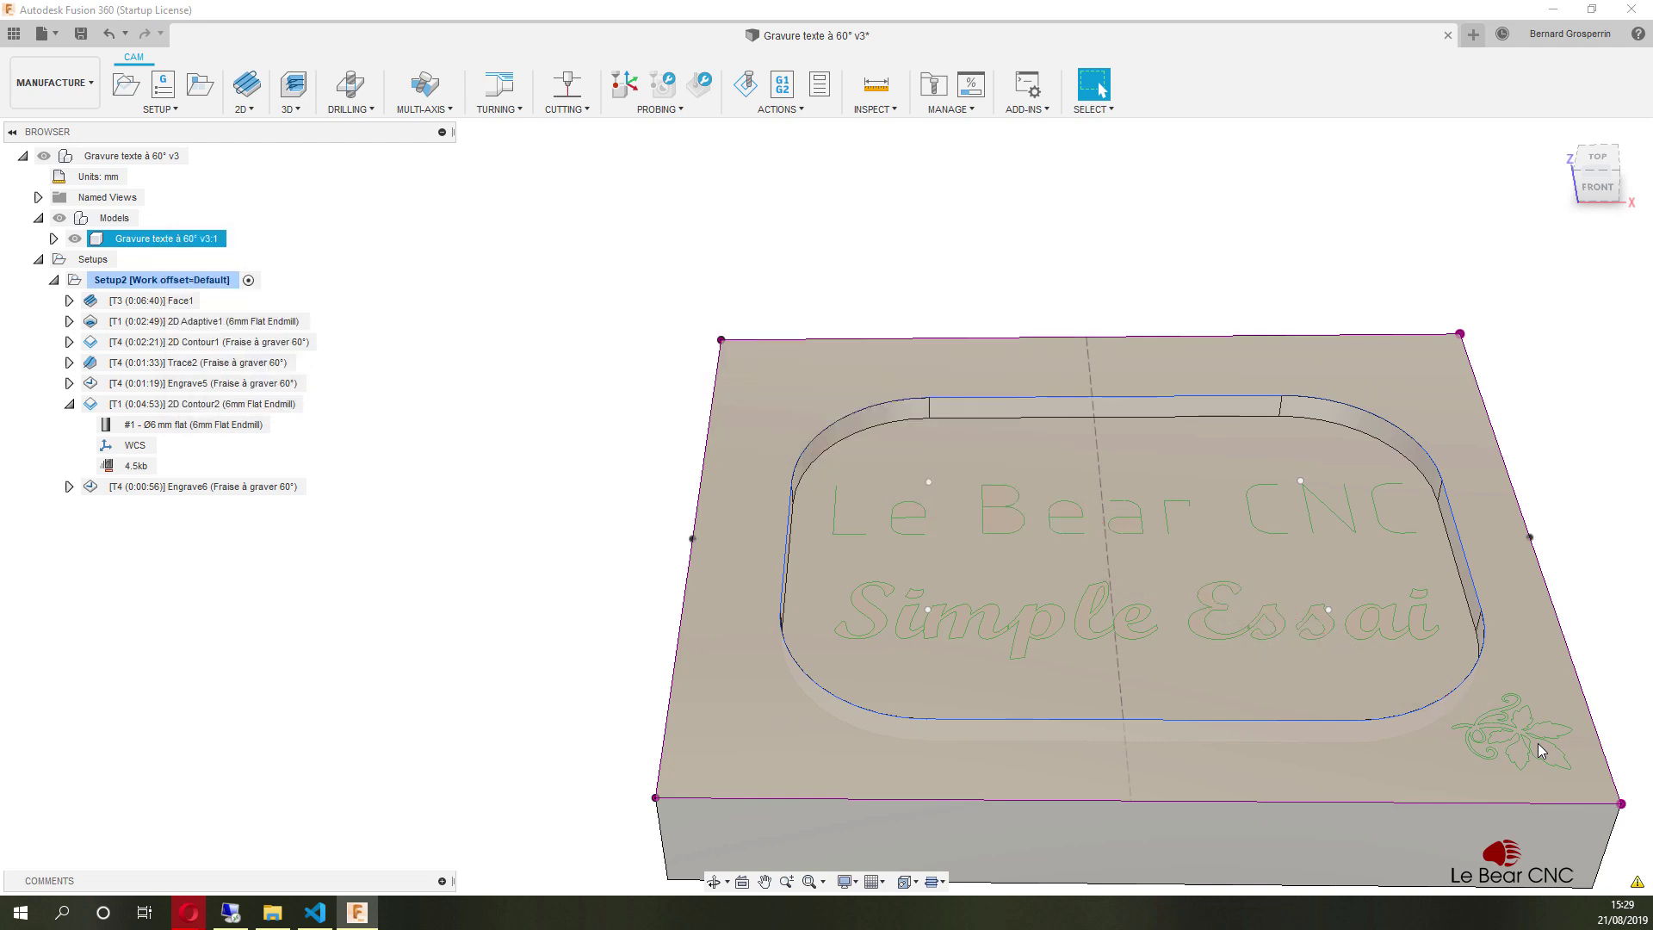
key("Escape")
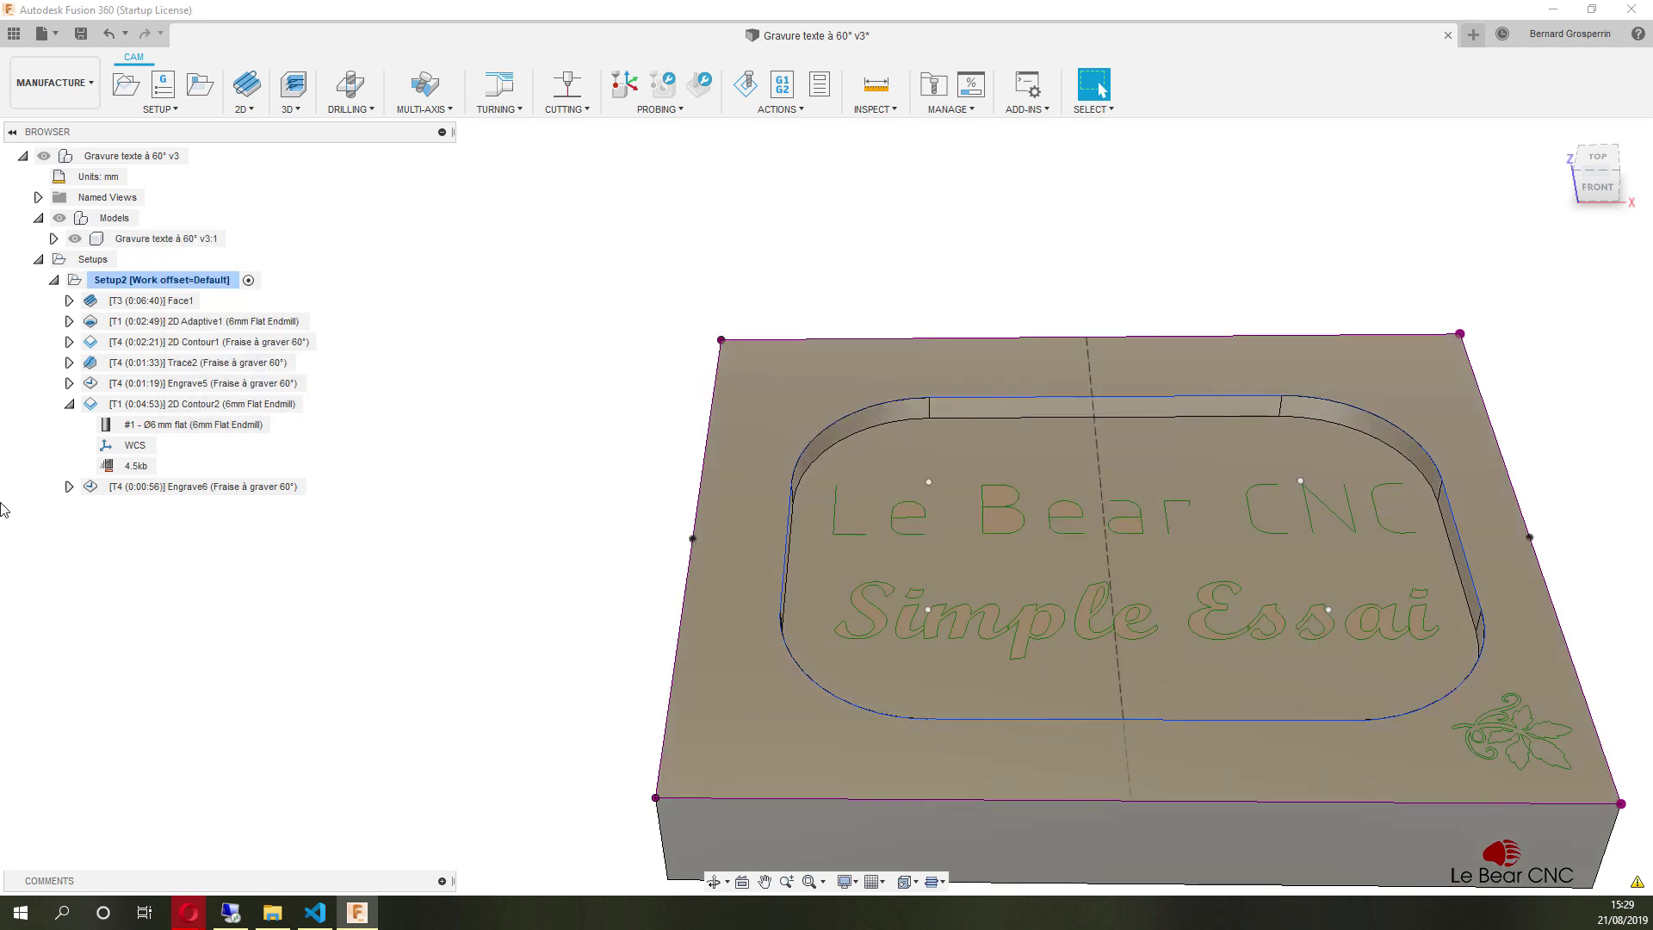
Reorder Engrave6, the leaf ornament engraving, so it runs between Engrave5 and 2D Contour2 in Setup2.
left_click(183, 384)
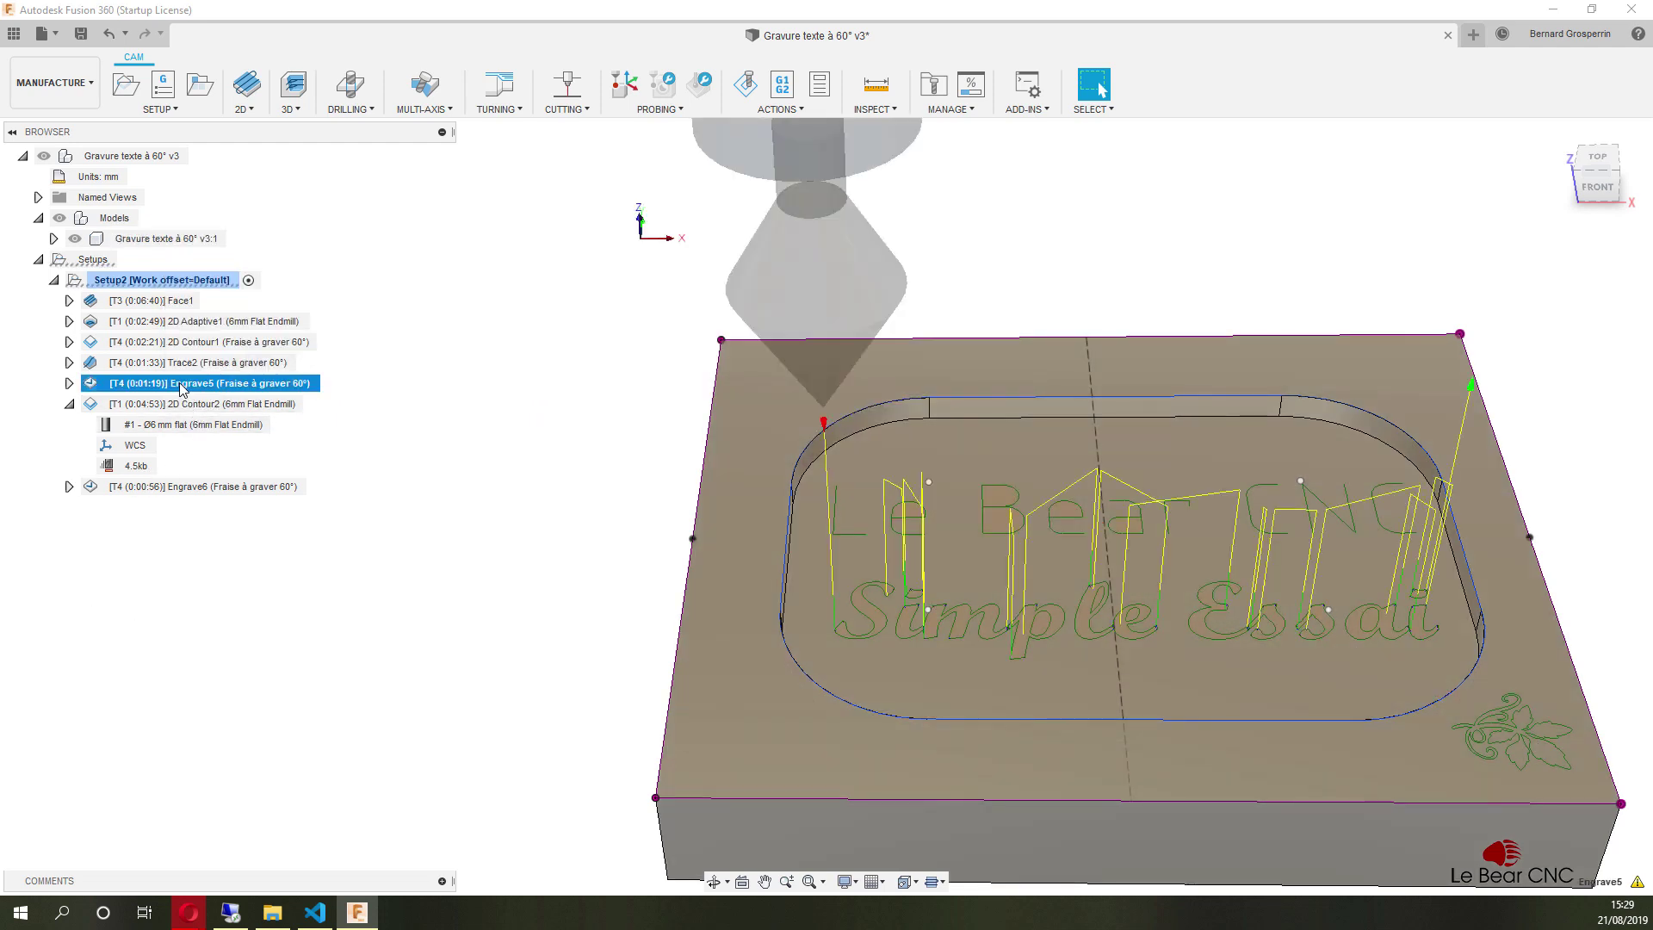
left_click(203, 488)
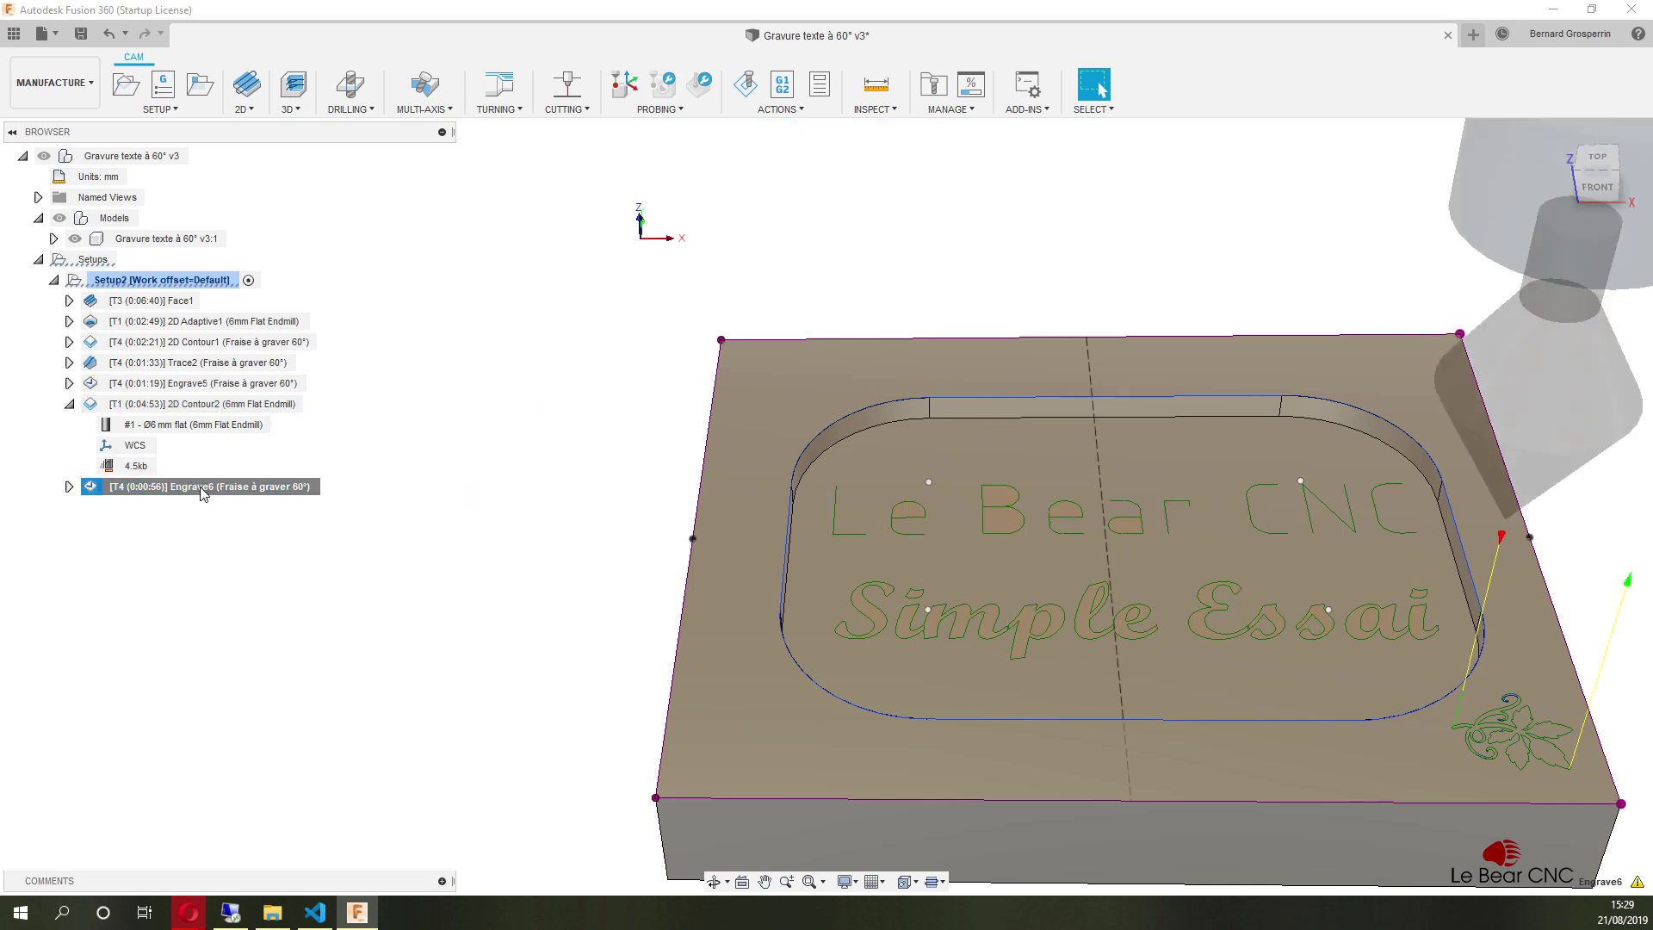
left_click_drag(202, 491, 189, 397)
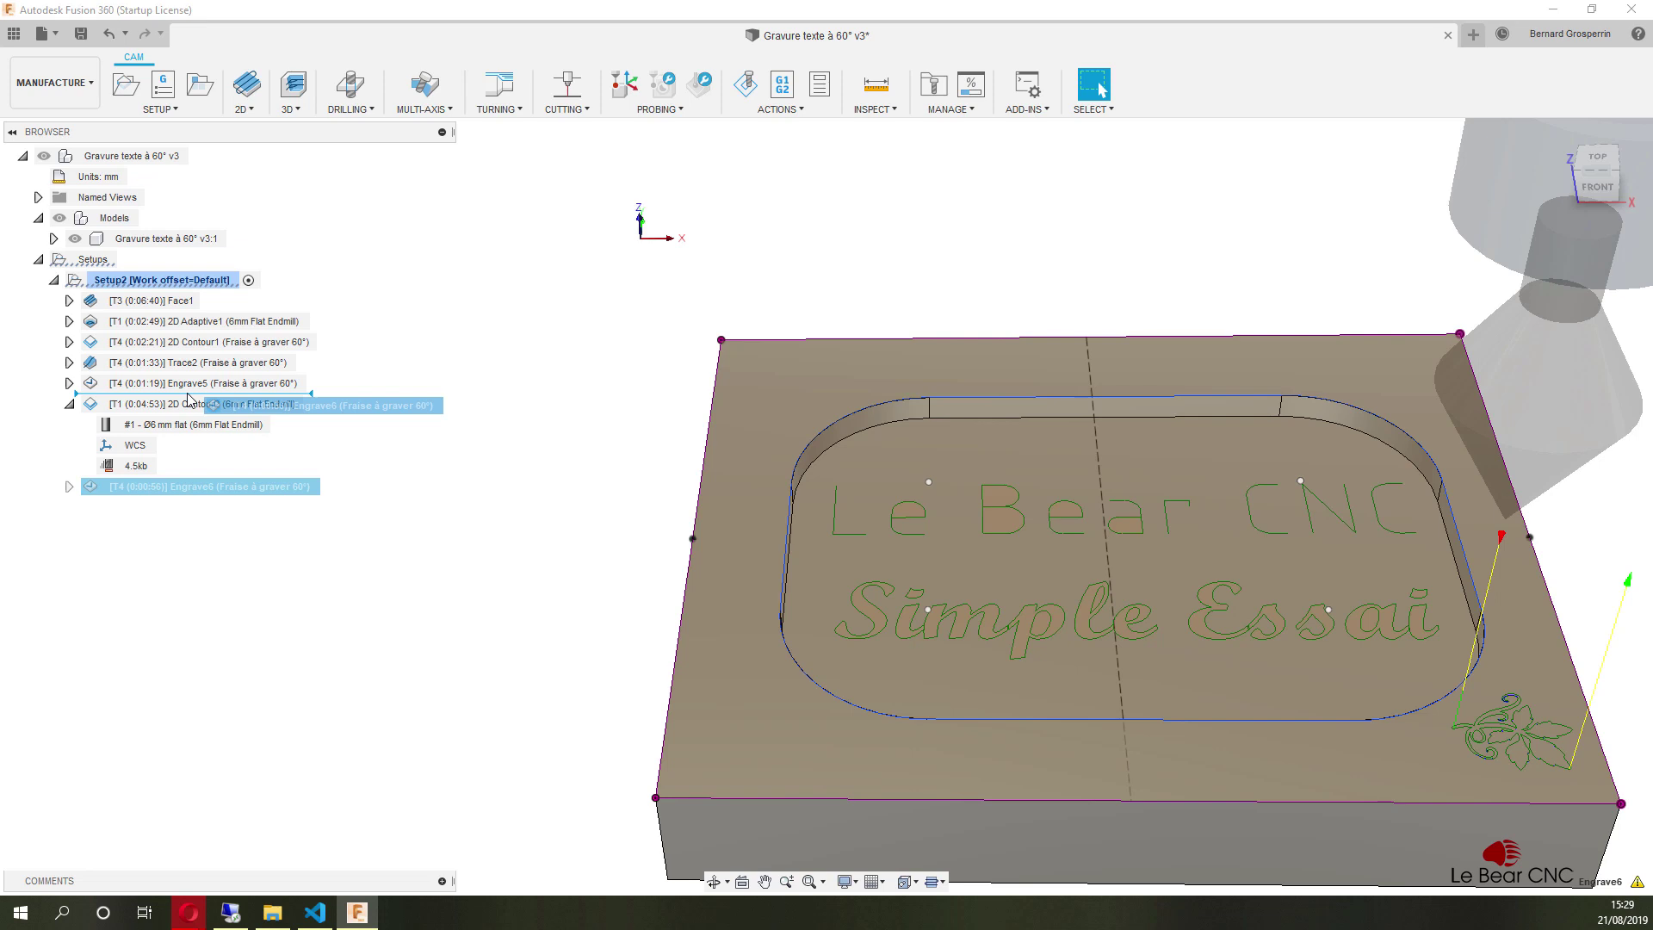
left_click_drag(187, 393, 185, 391)
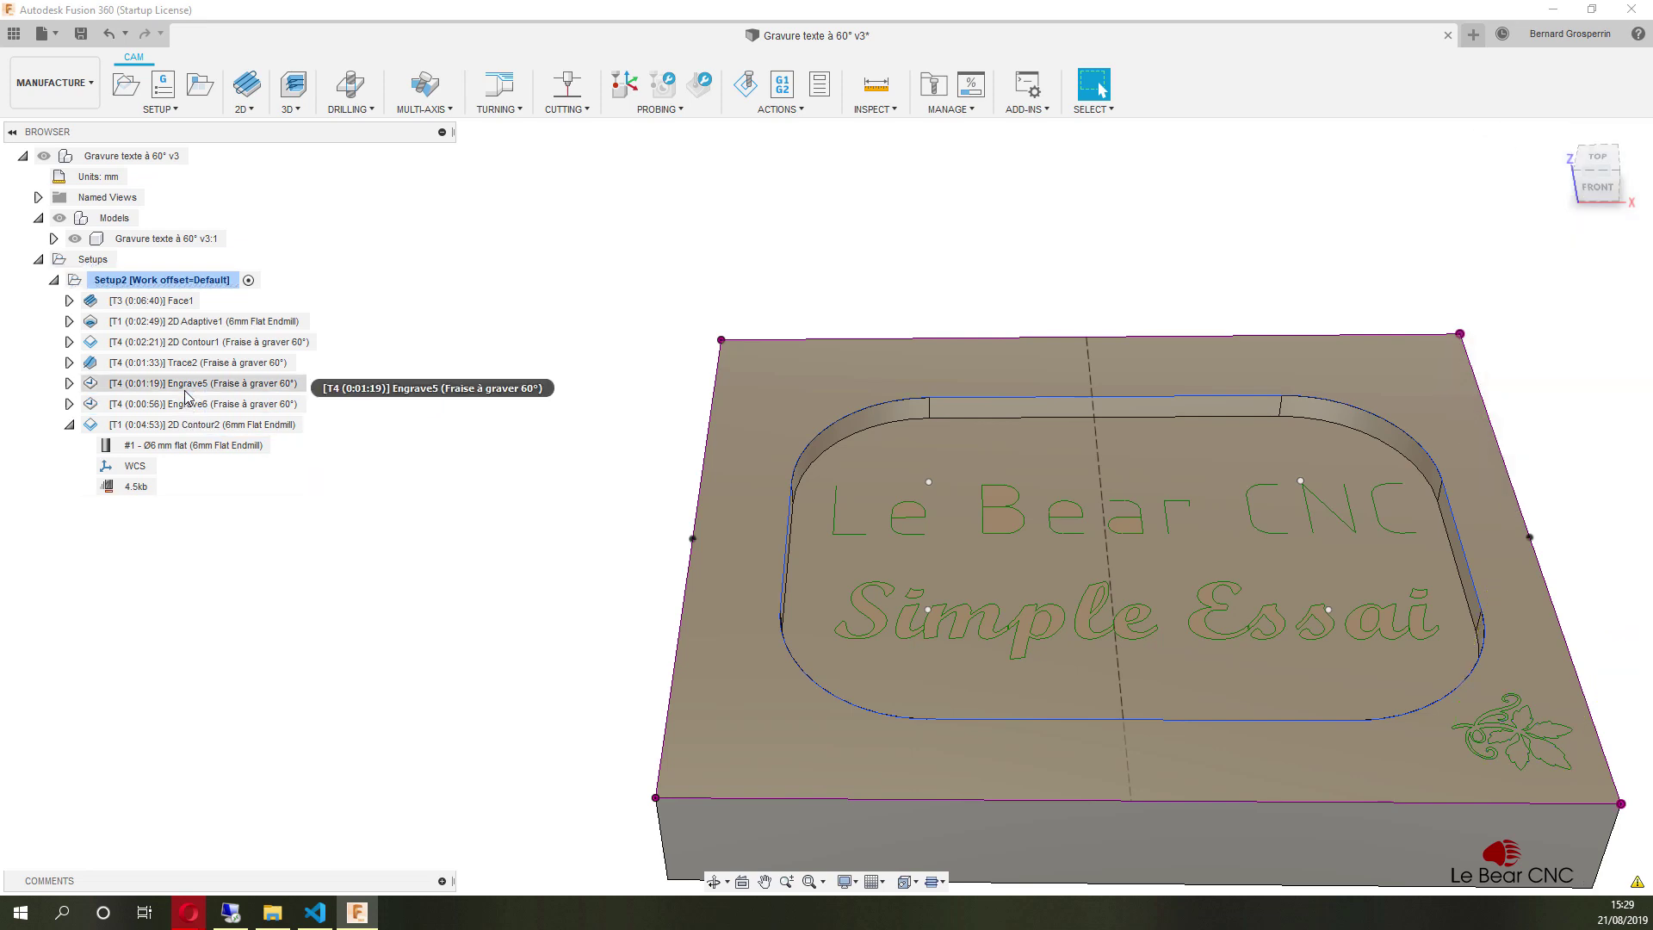
Simulate the Engrave6 operation on the stock to watch the leaf ornament being engraved, and close the simulation.
left_click(204, 410)
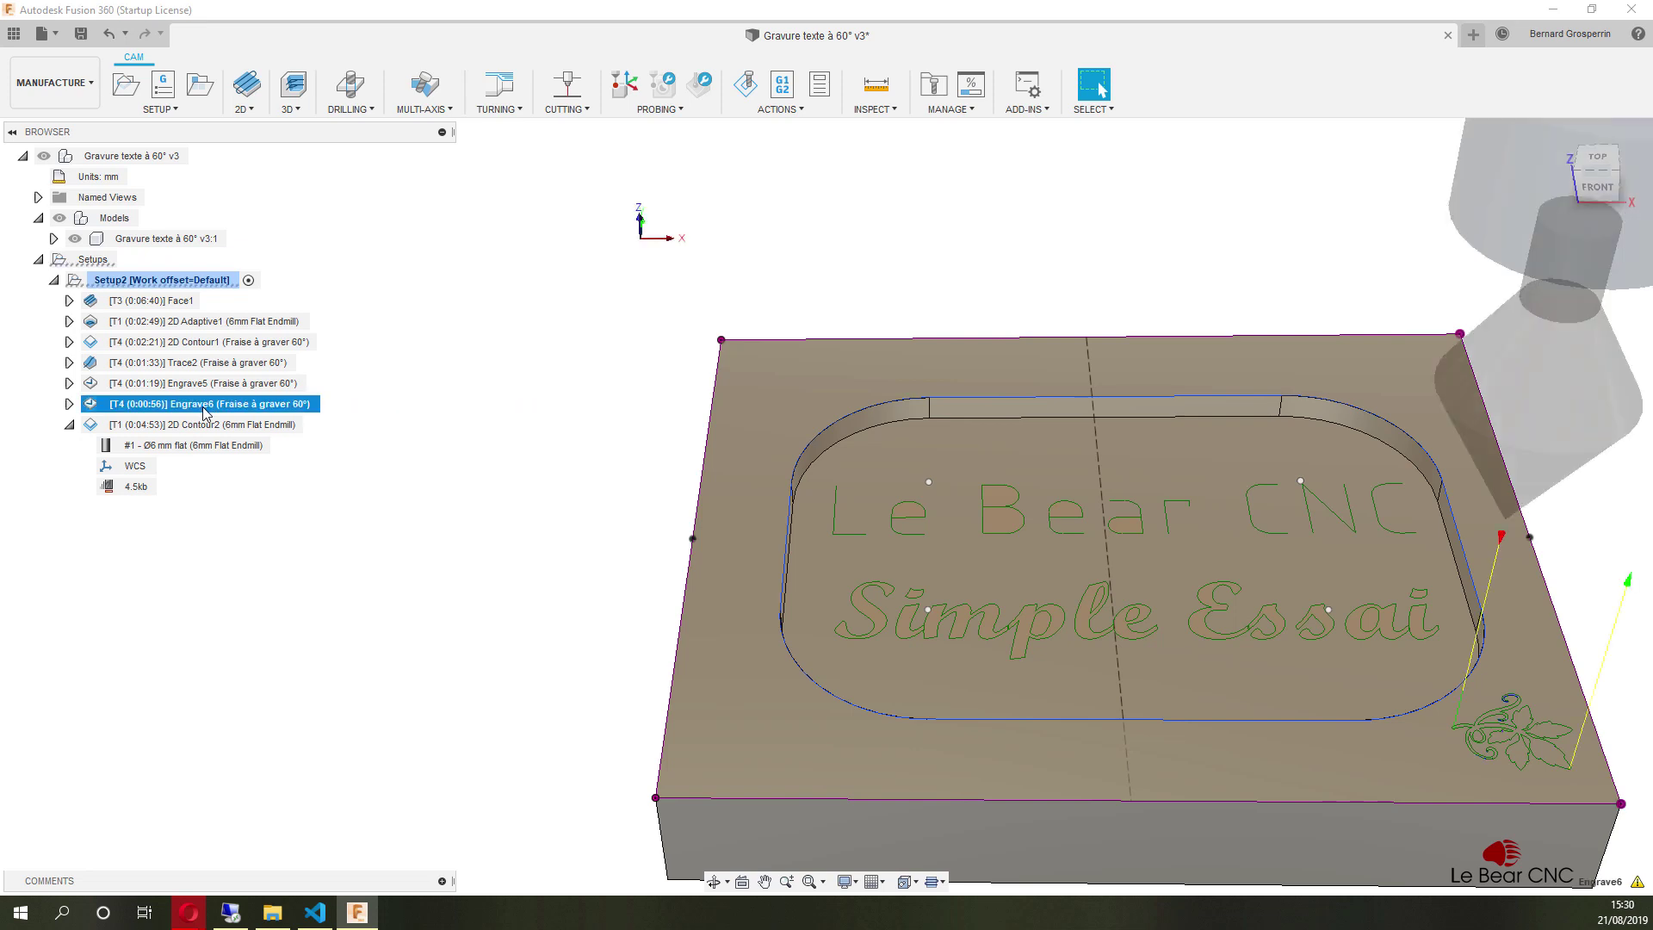
right_click(248, 412)
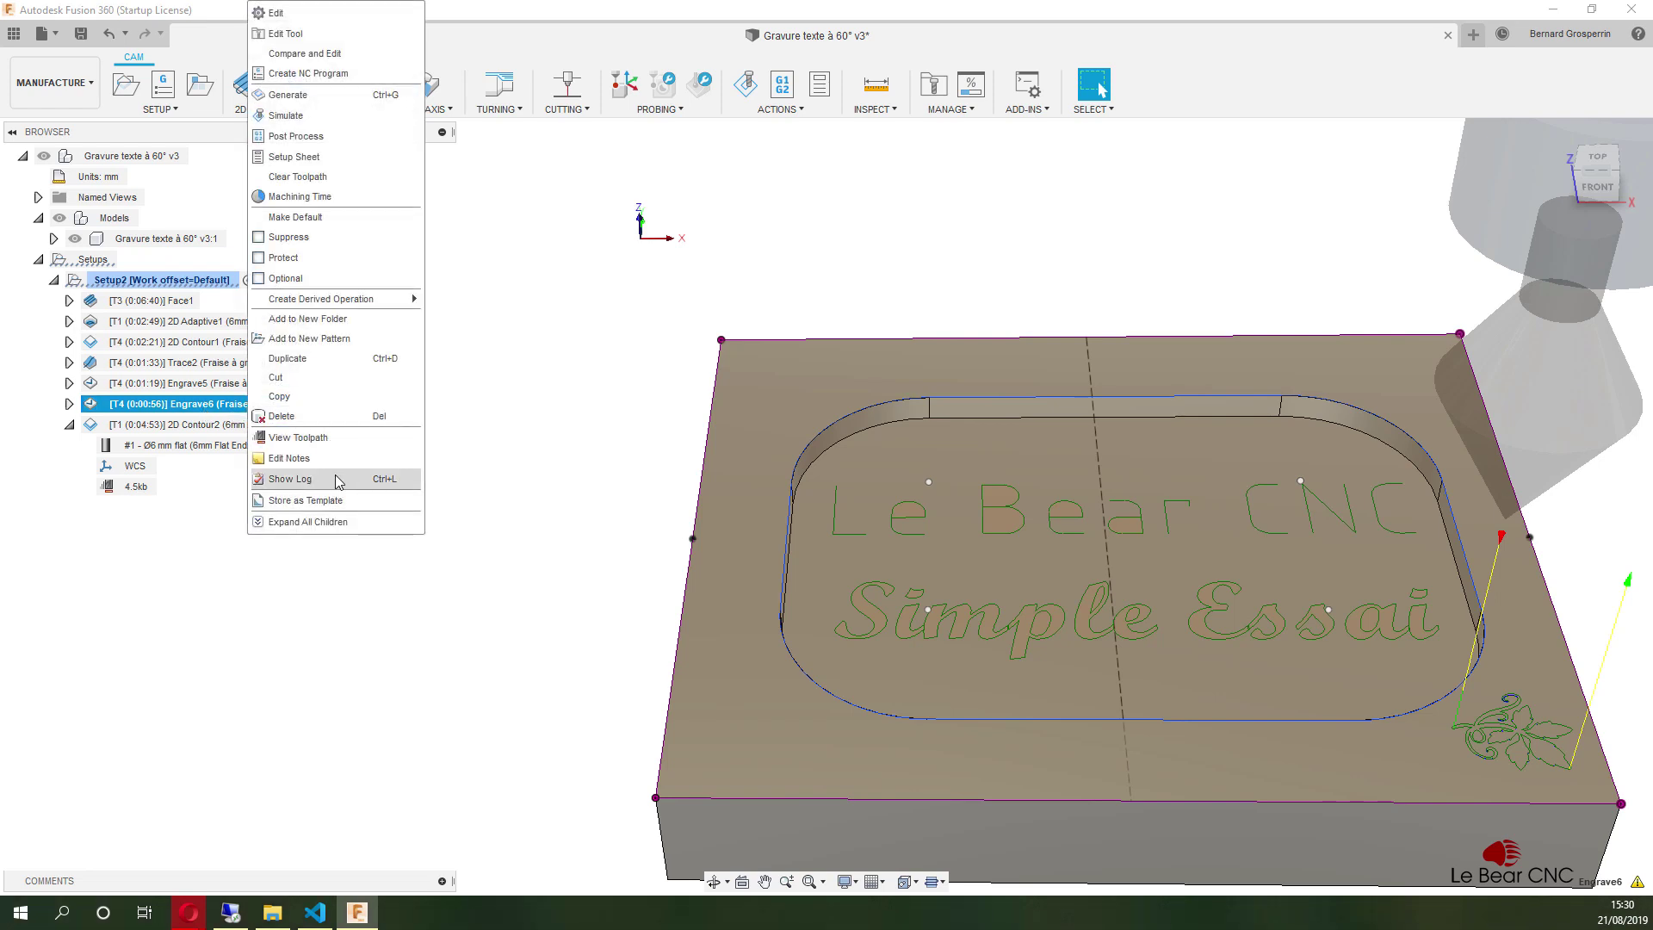
left_click(310, 115)
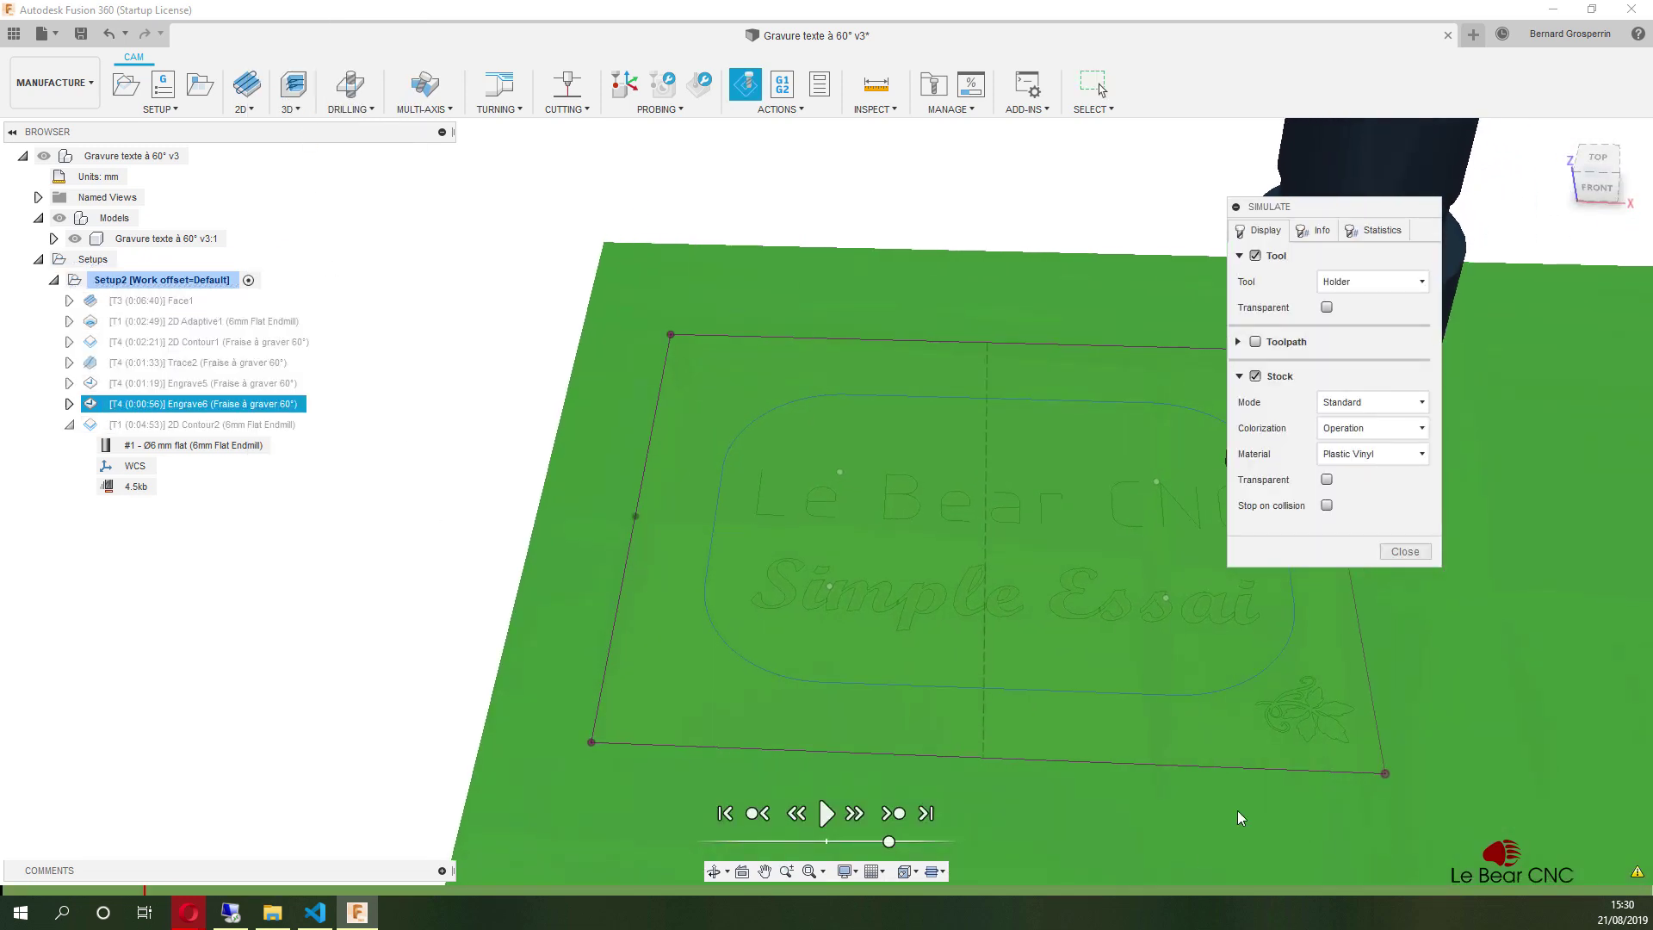
left_click(824, 814)
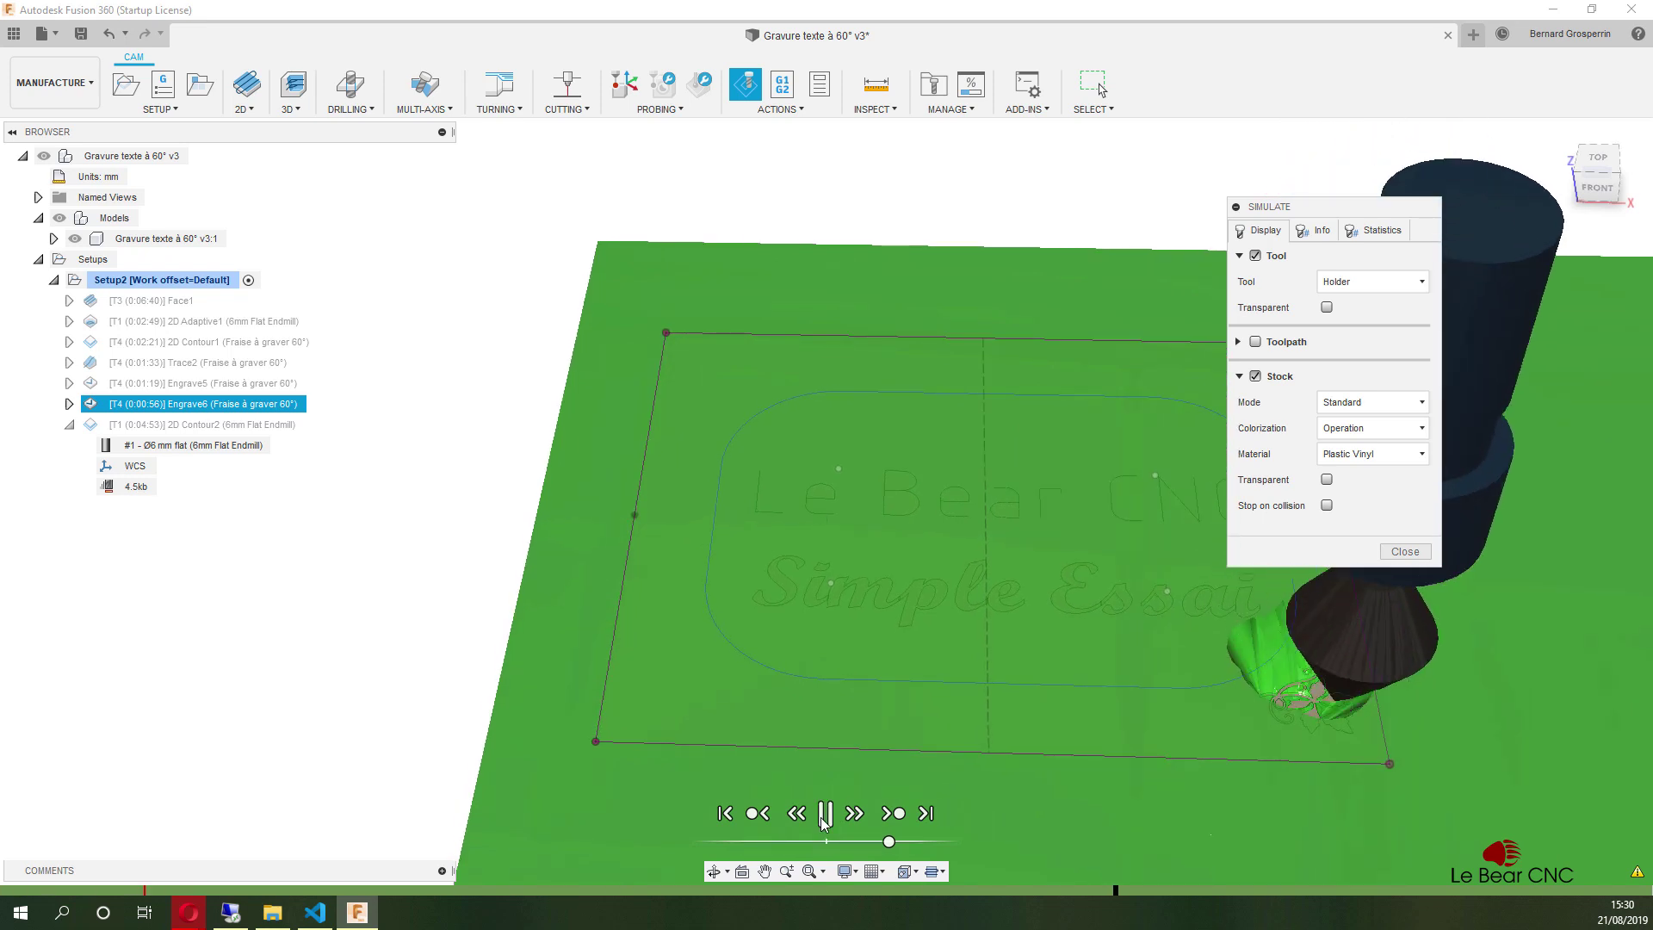
left_click(825, 813)
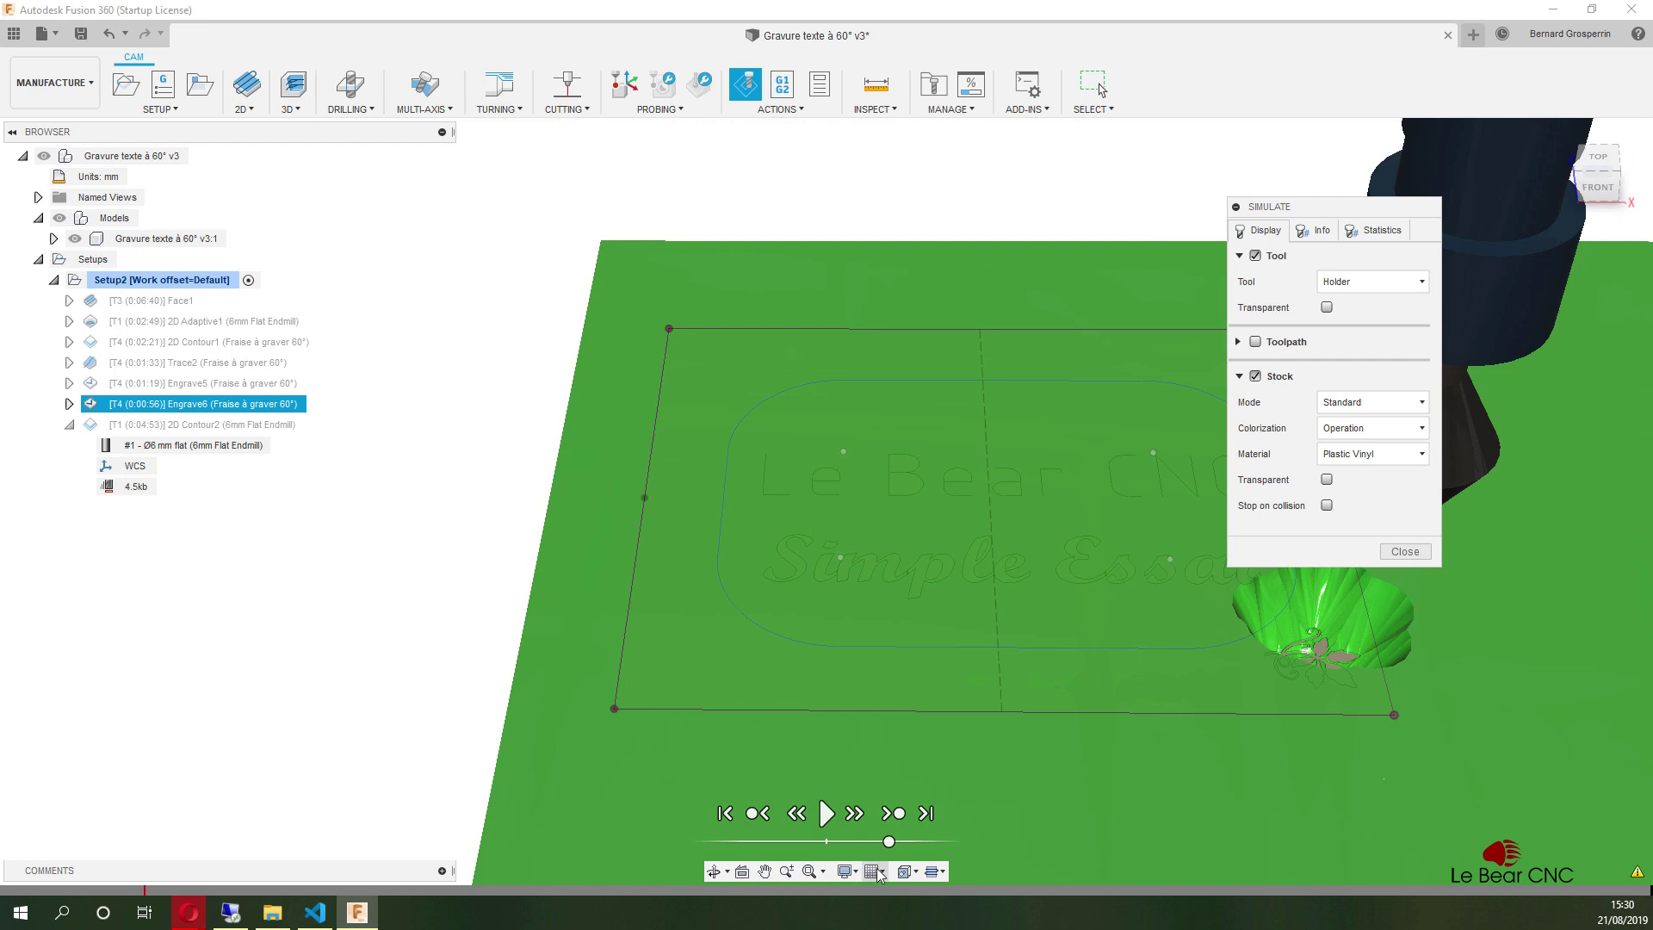
left_click(1405, 552)
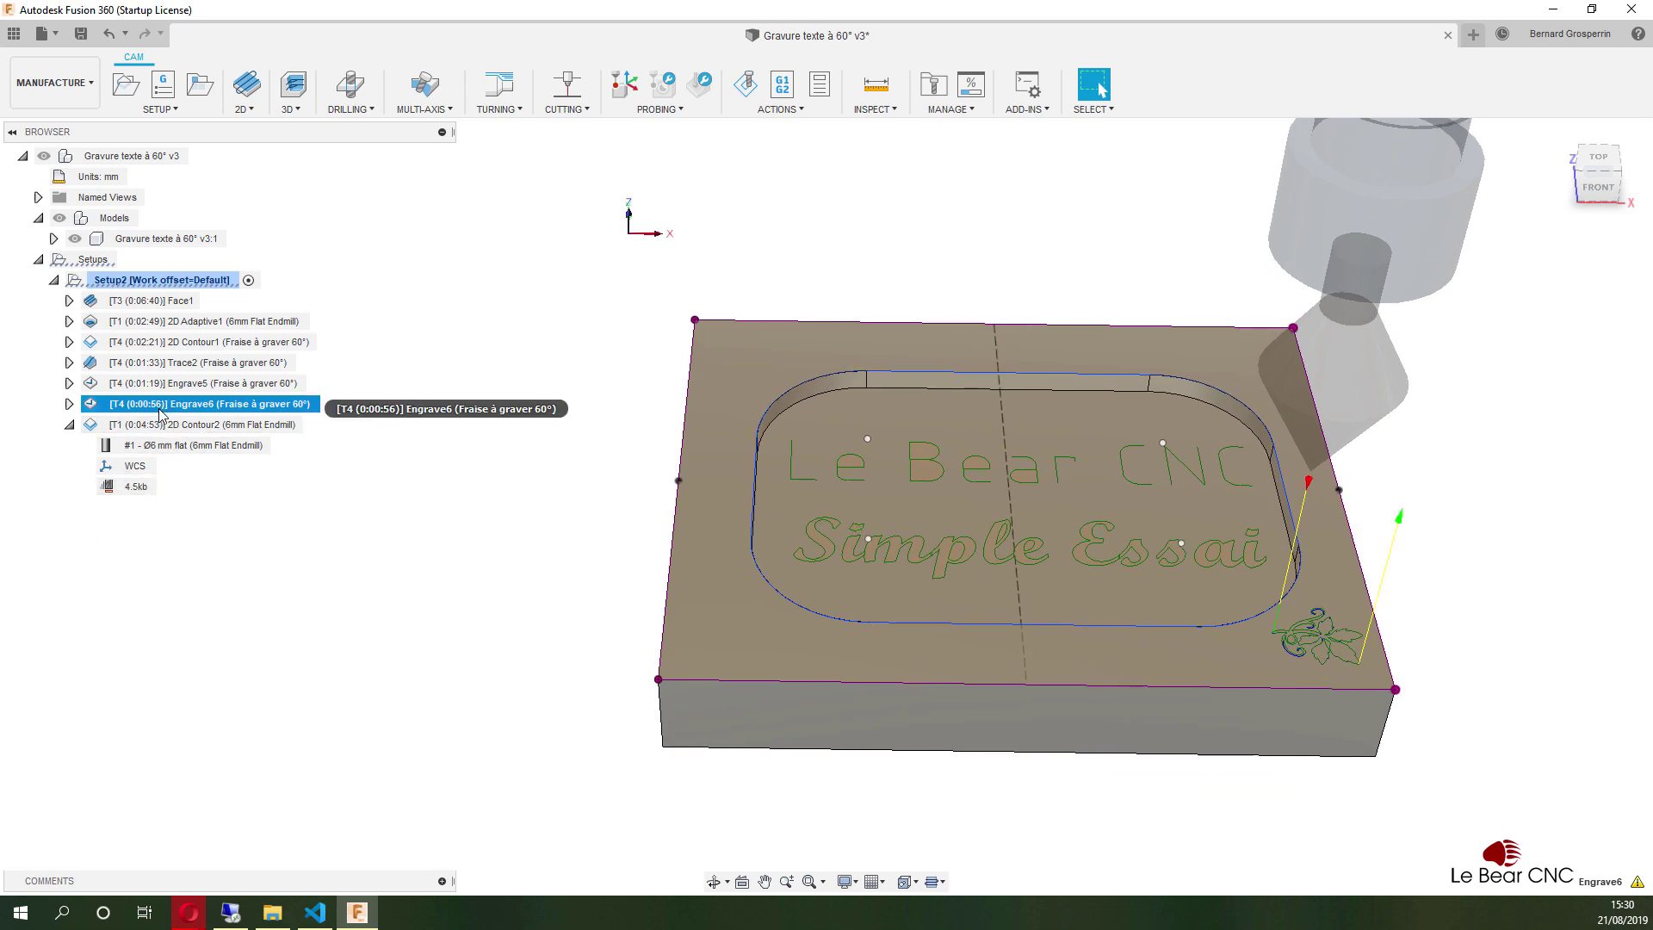
Show the model's construction planes and create a mirror pattern of Engrave6 about Plane1, the plane across the plate's width, keeping the original.
left_click(197, 86)
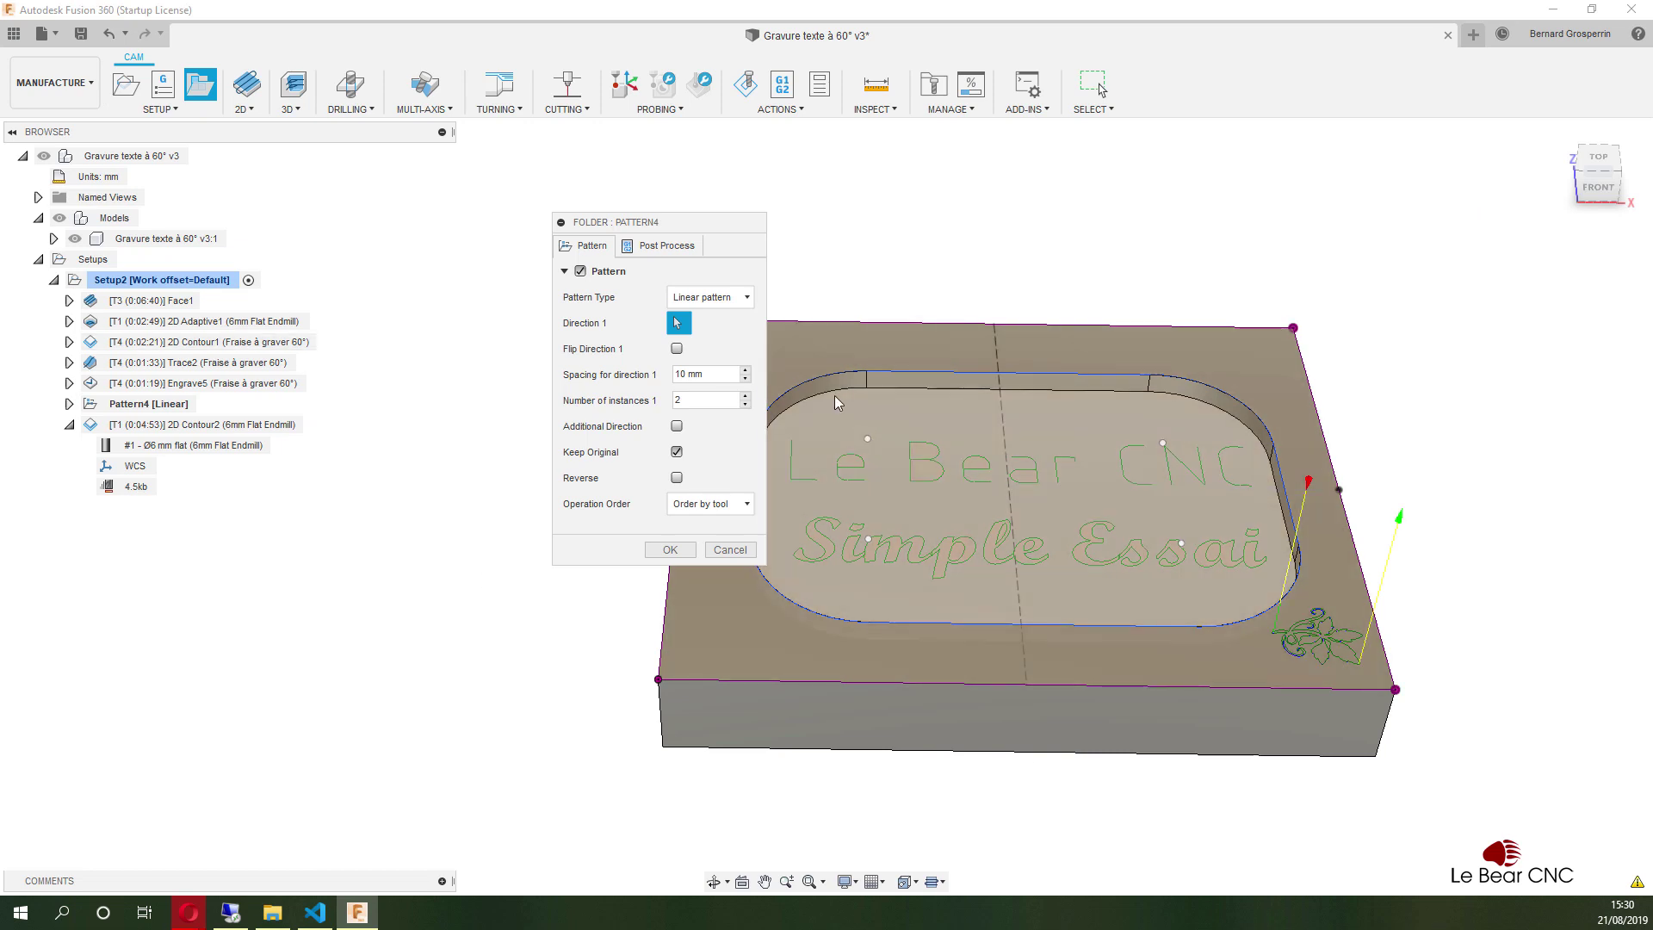
left_click(748, 297)
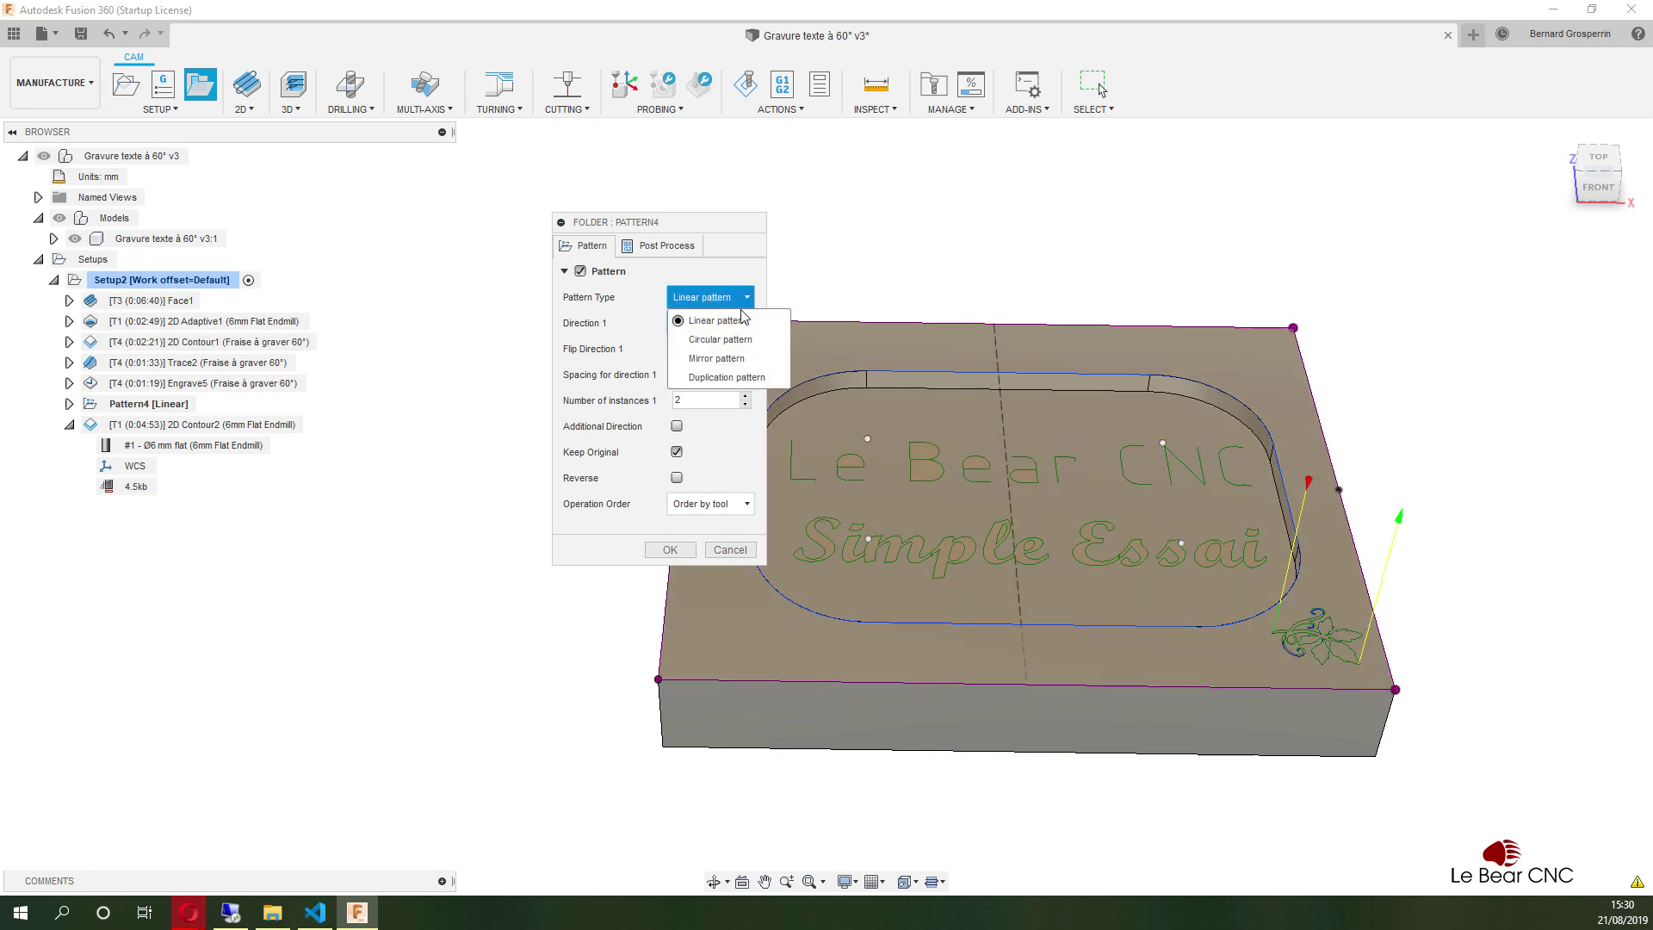
left_click(729, 359)
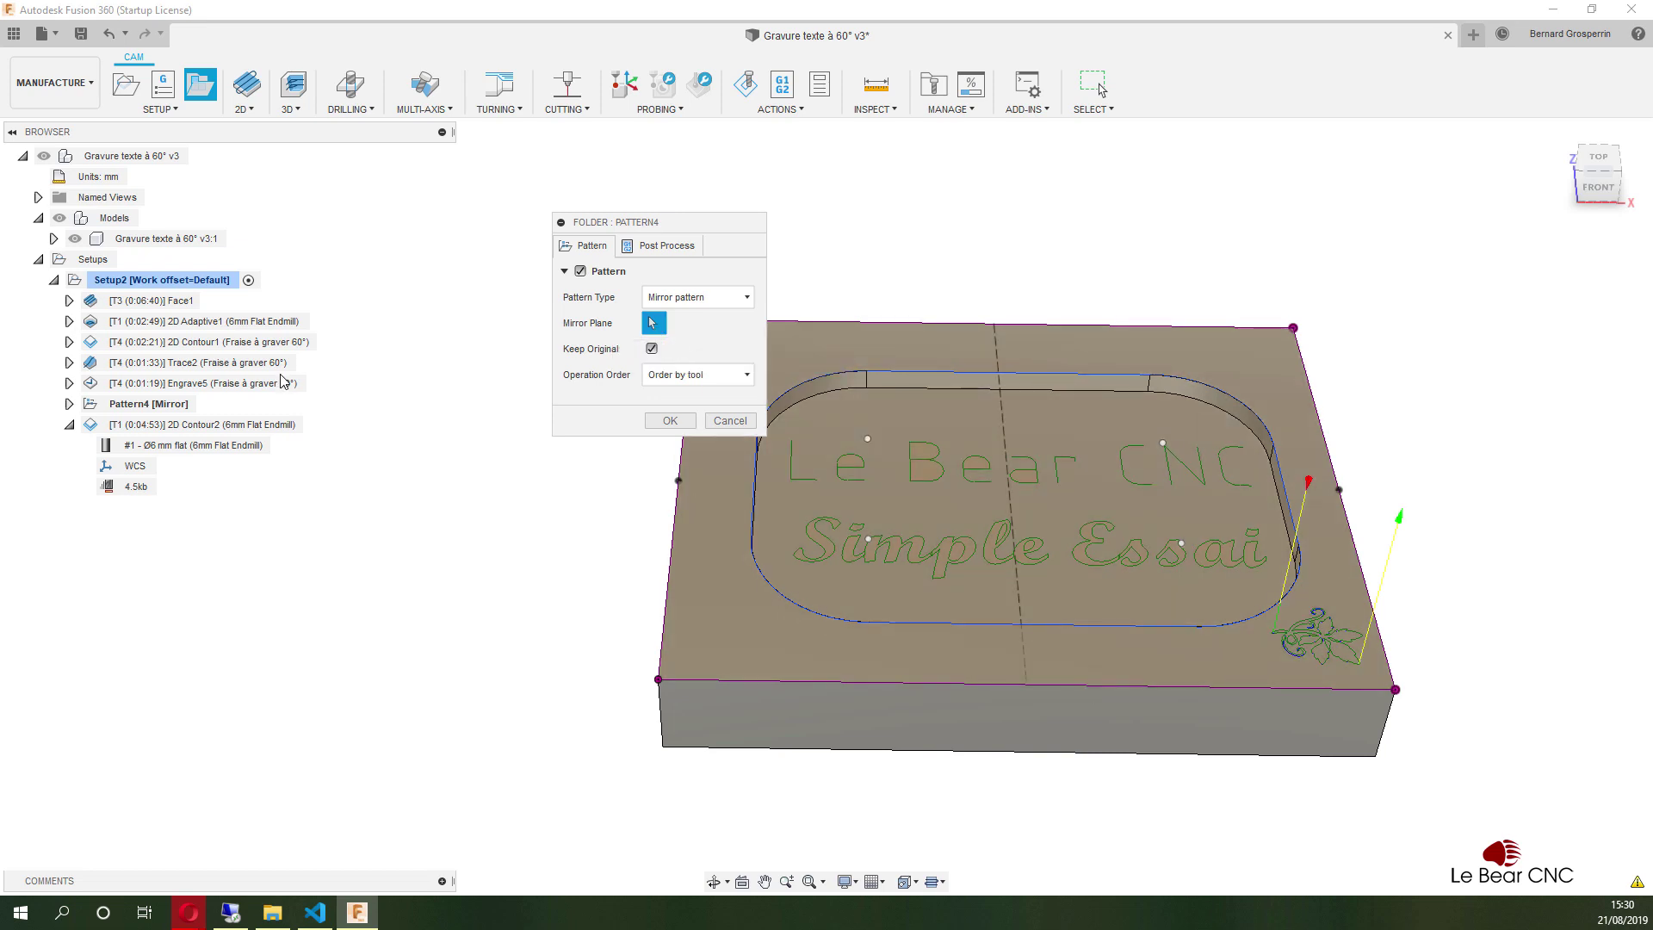
left_click(53, 238)
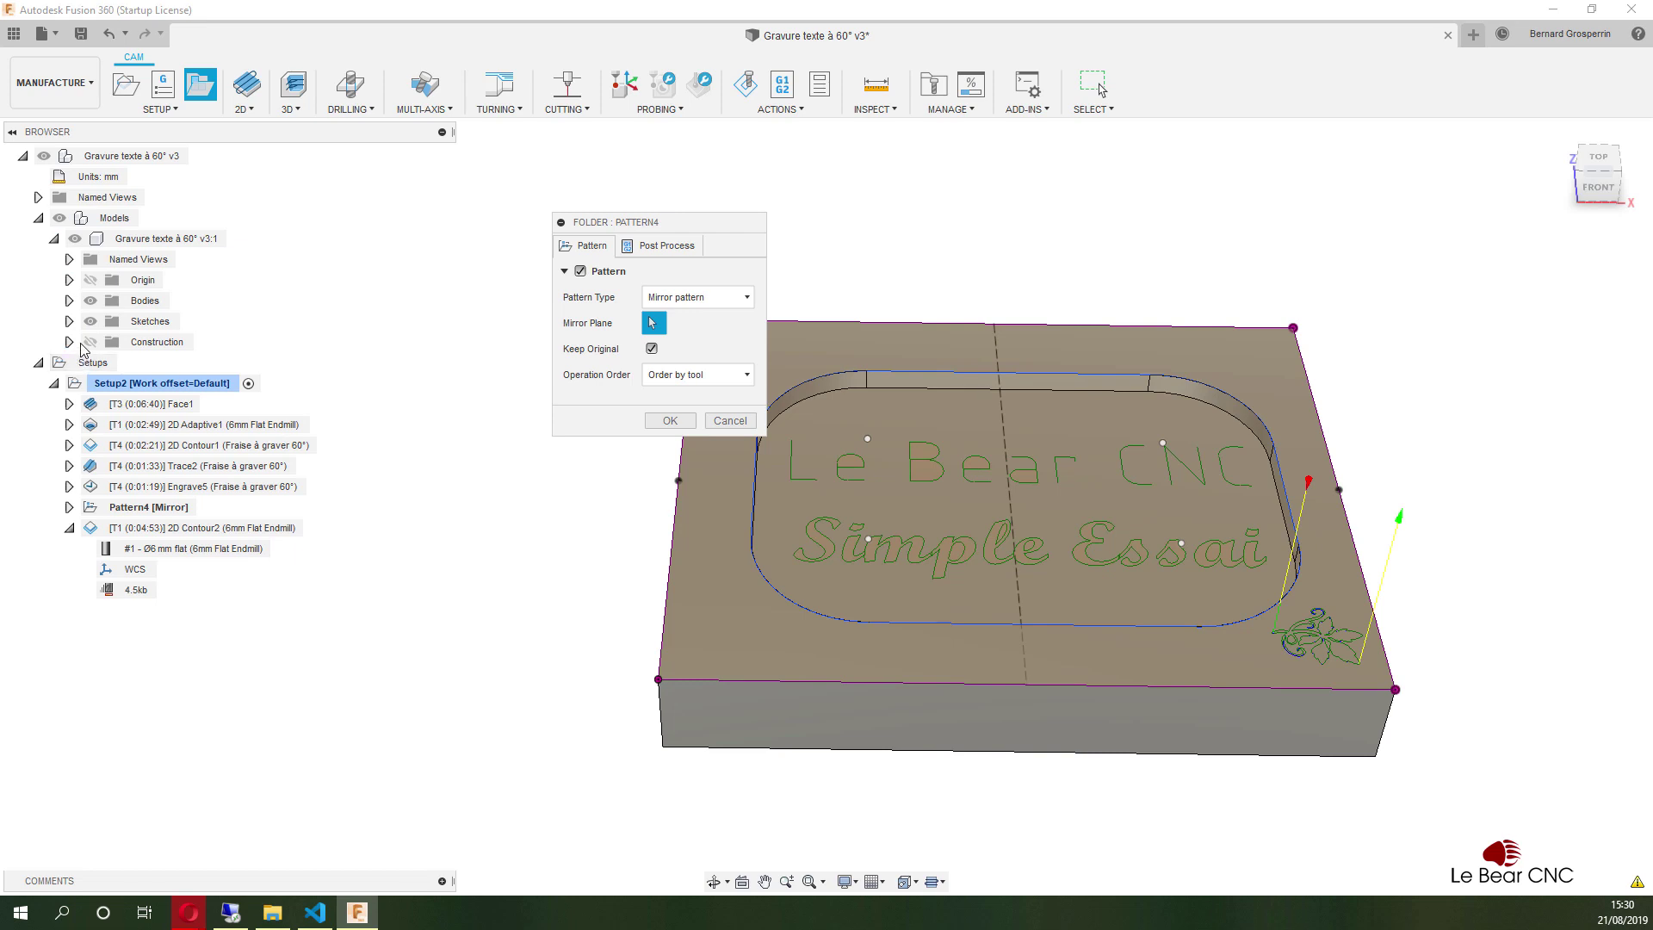
left_click(90, 341)
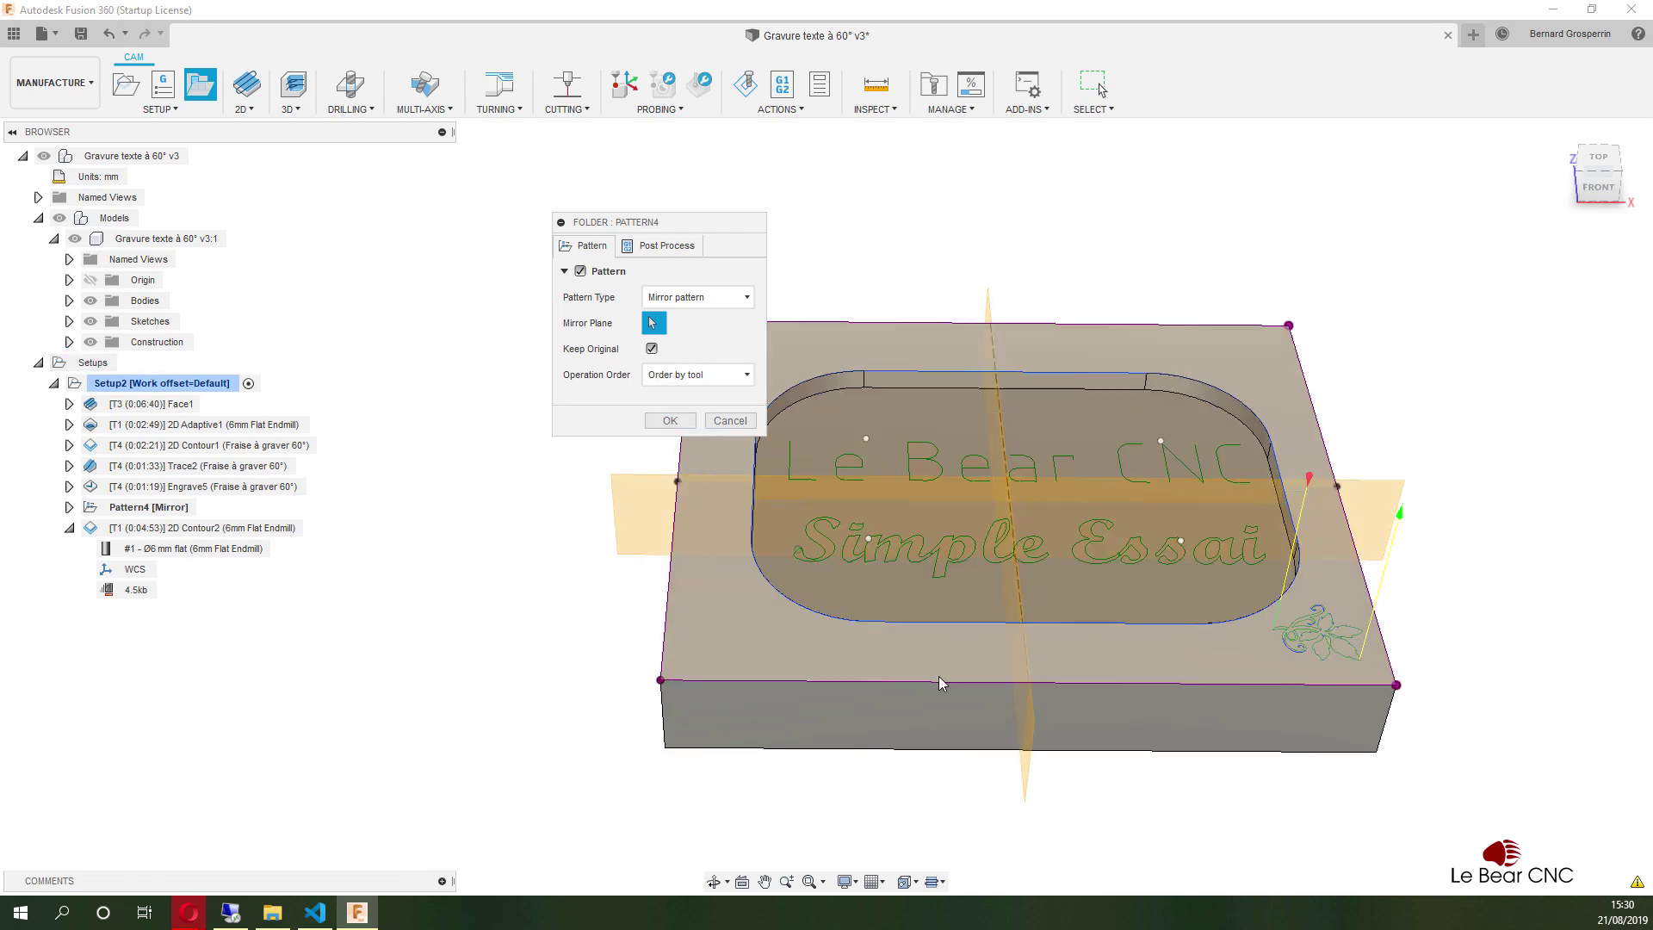
middle_click_drag(938, 683, 987, 723, "shift")
left_click(1033, 740)
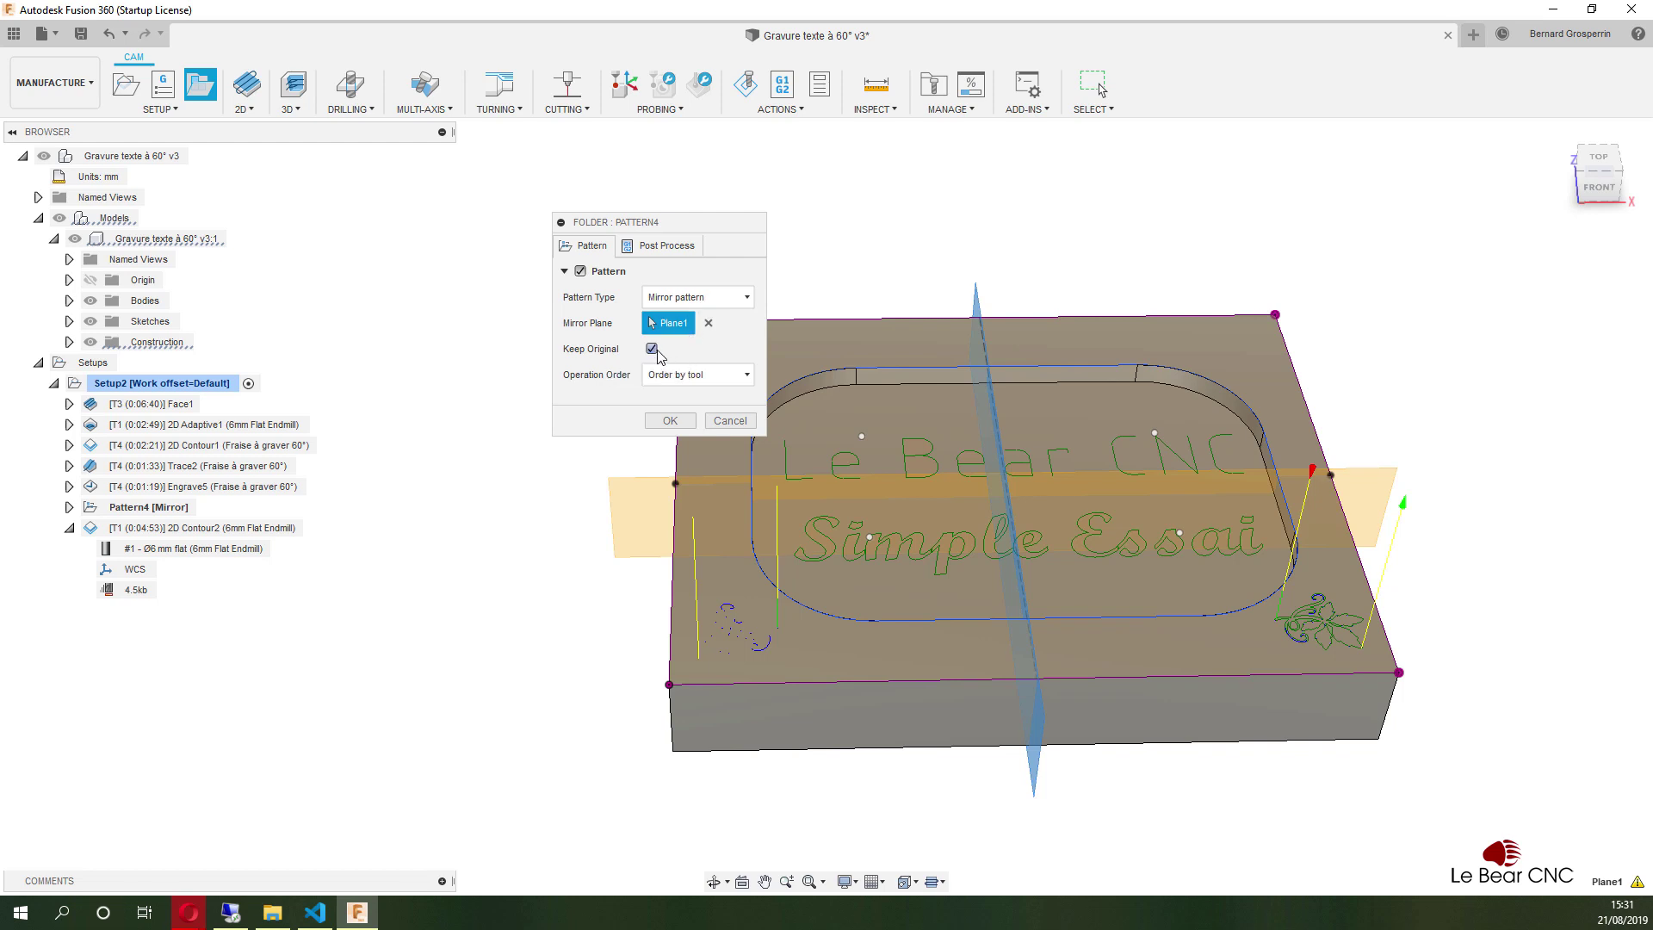
left_click(670, 421)
middle_click_drag(669, 428, 357, 608, "shift")
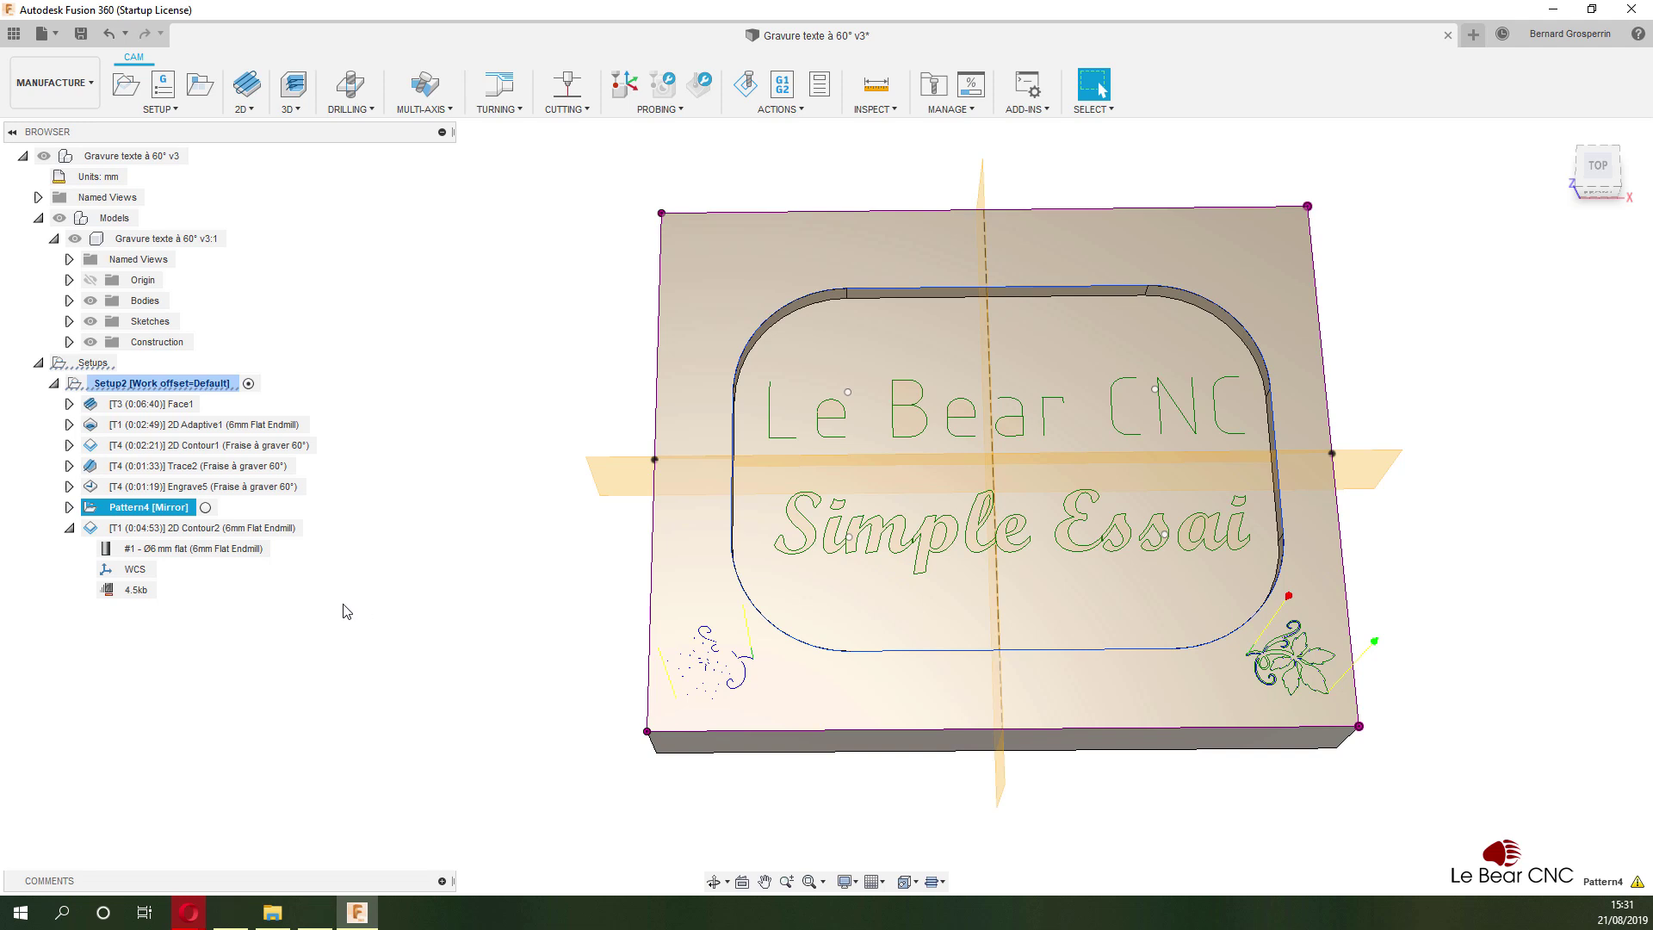
Create a second mirror pattern of Engrave6 nested inside Pattern4, using Plane2 along the plate's length as mirror plane and keeping the original.
left_click(69, 507)
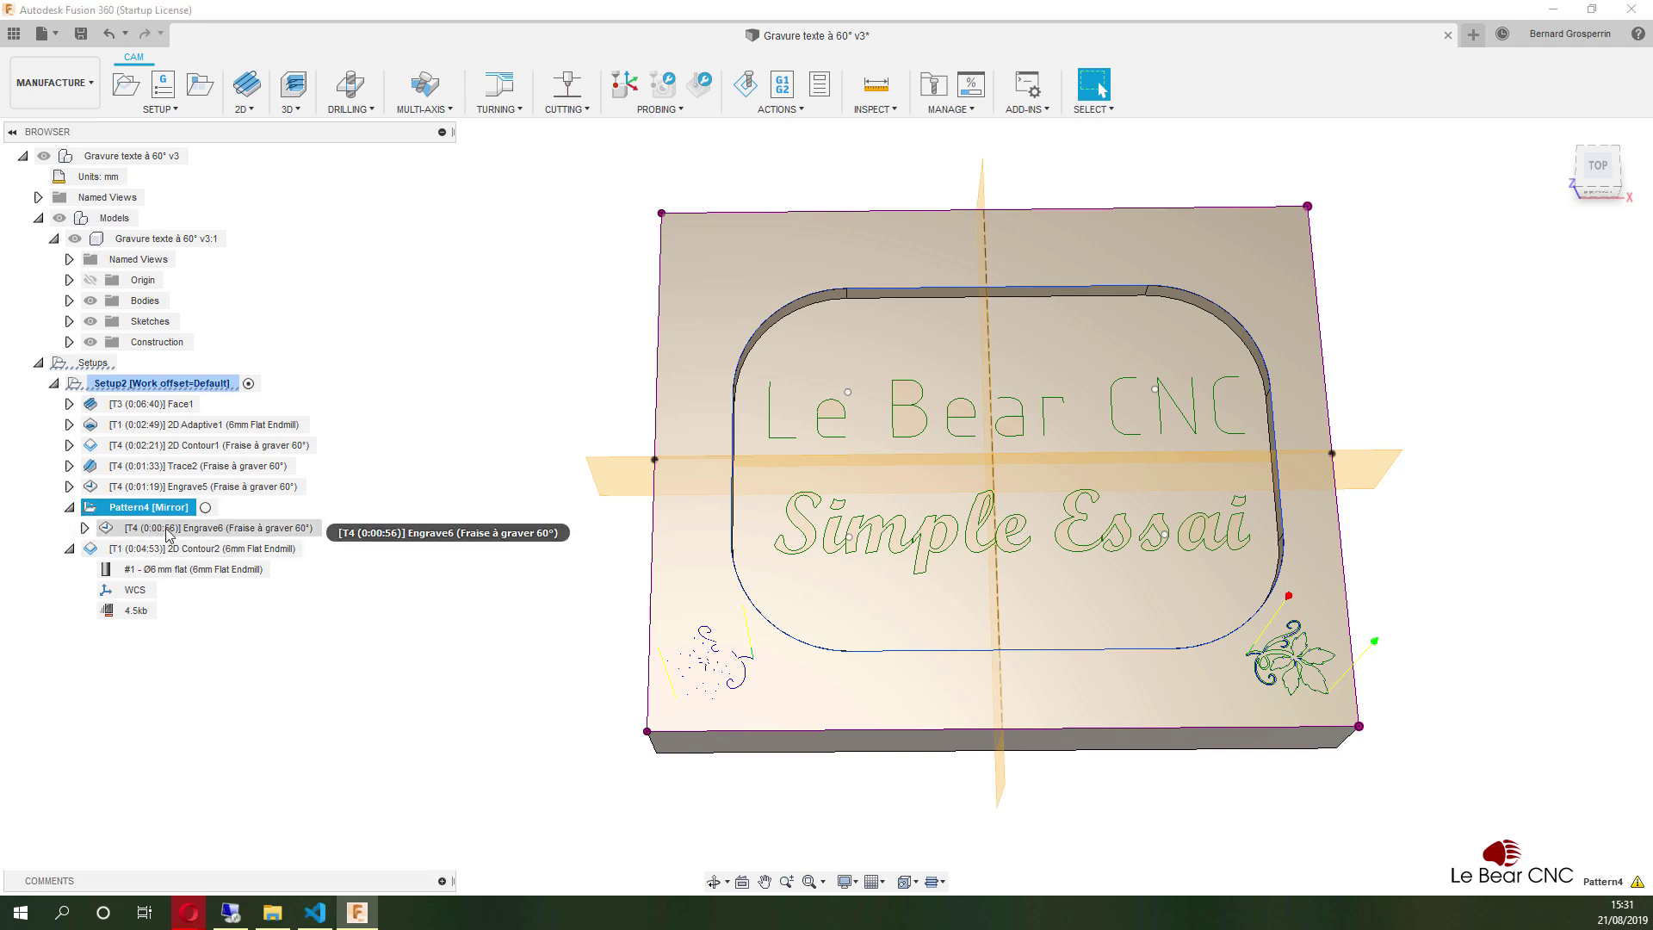
left_click(155, 508)
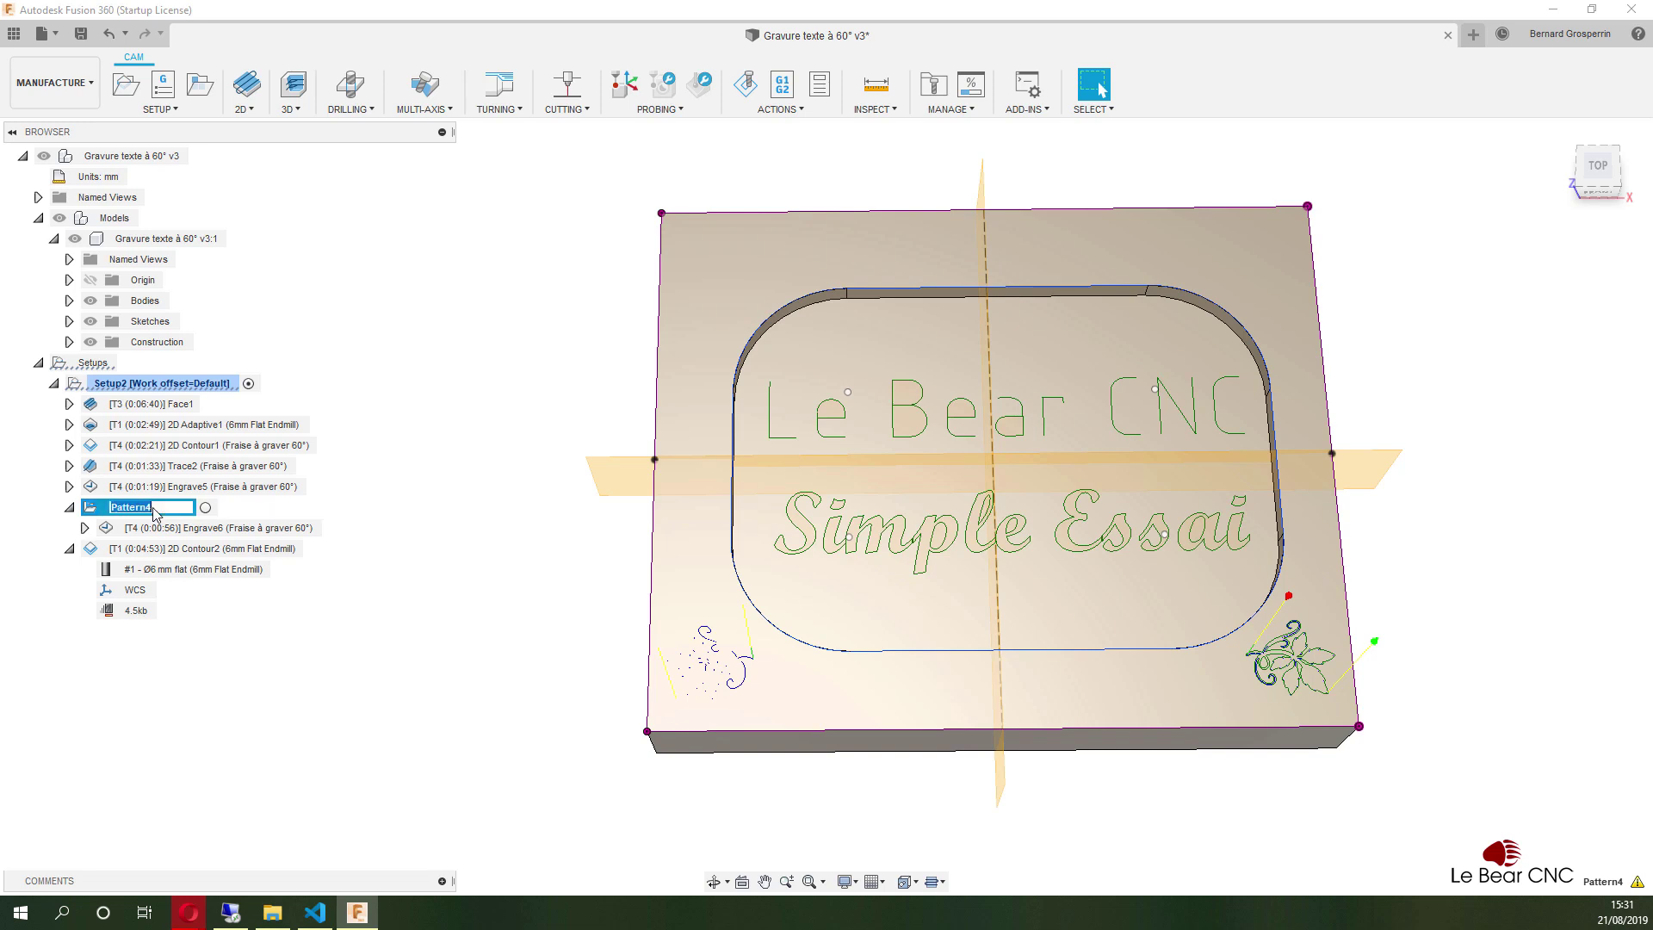
key("Escape")
left_click(168, 529)
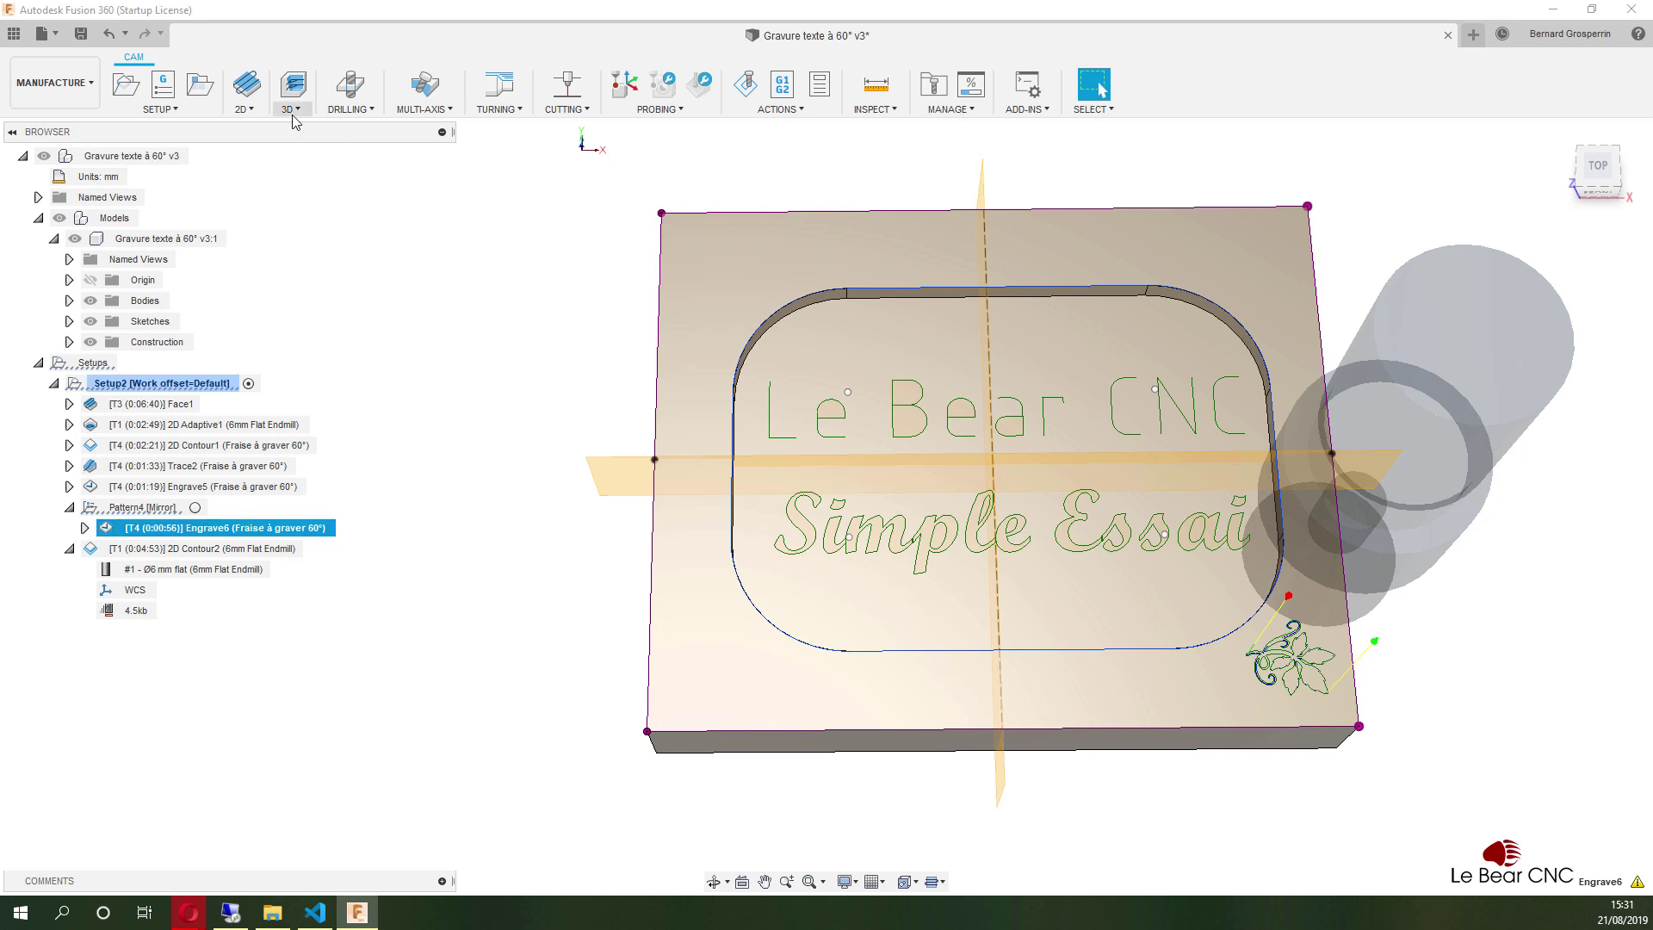
left_click(207, 93)
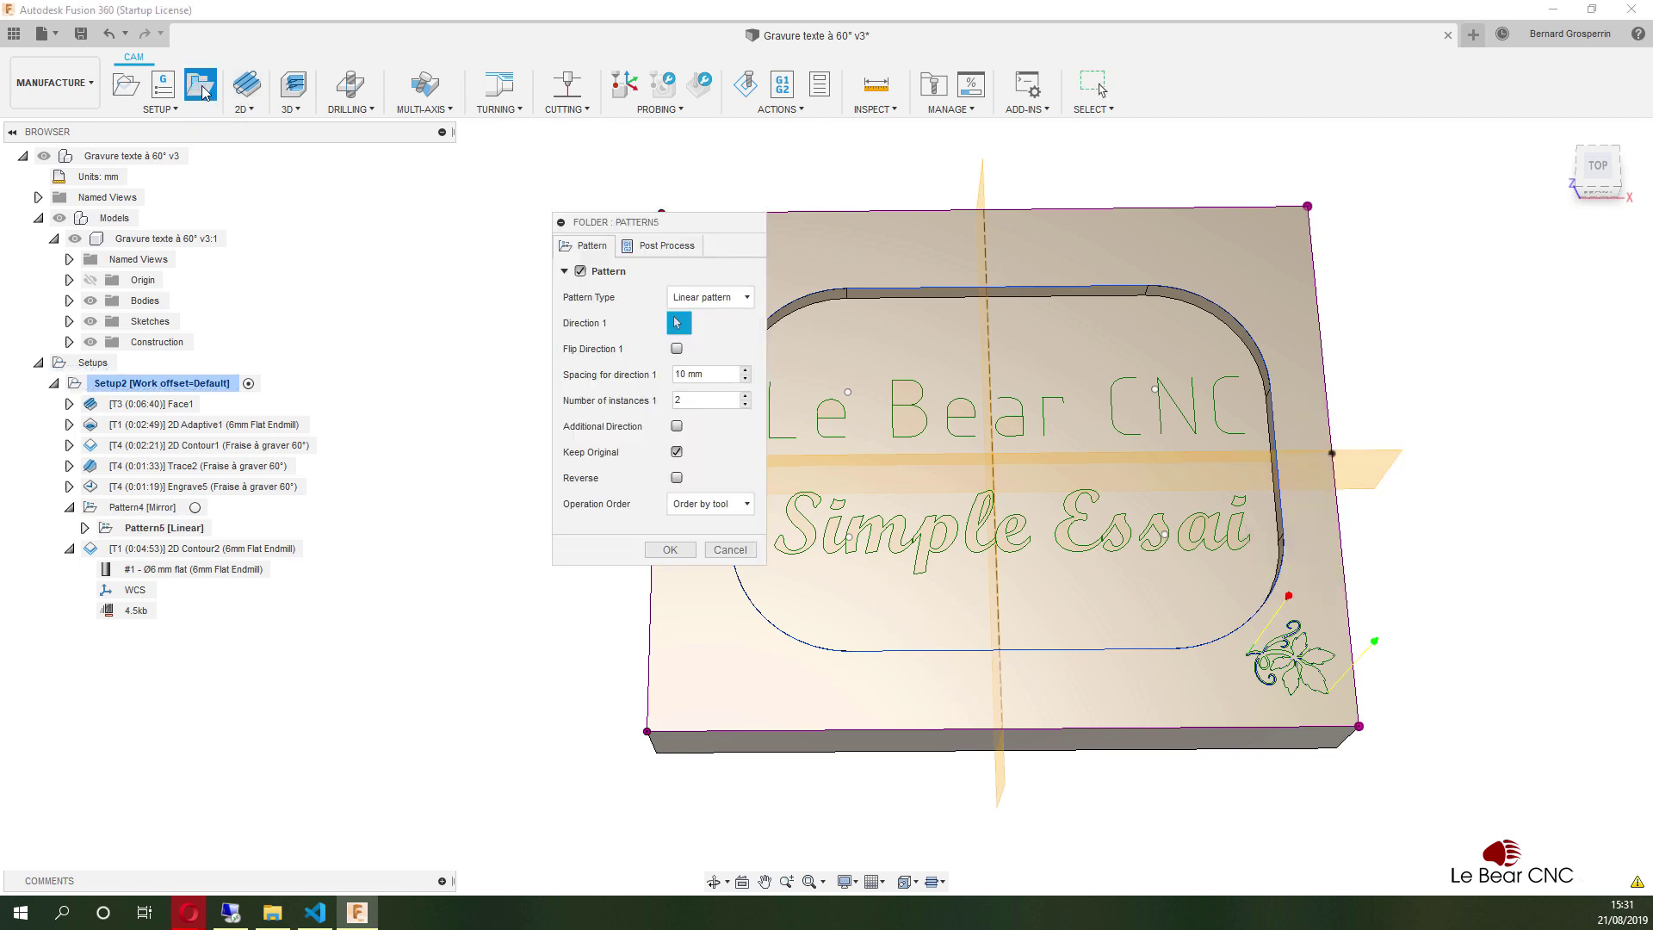
left_click(751, 296)
left_click(738, 361)
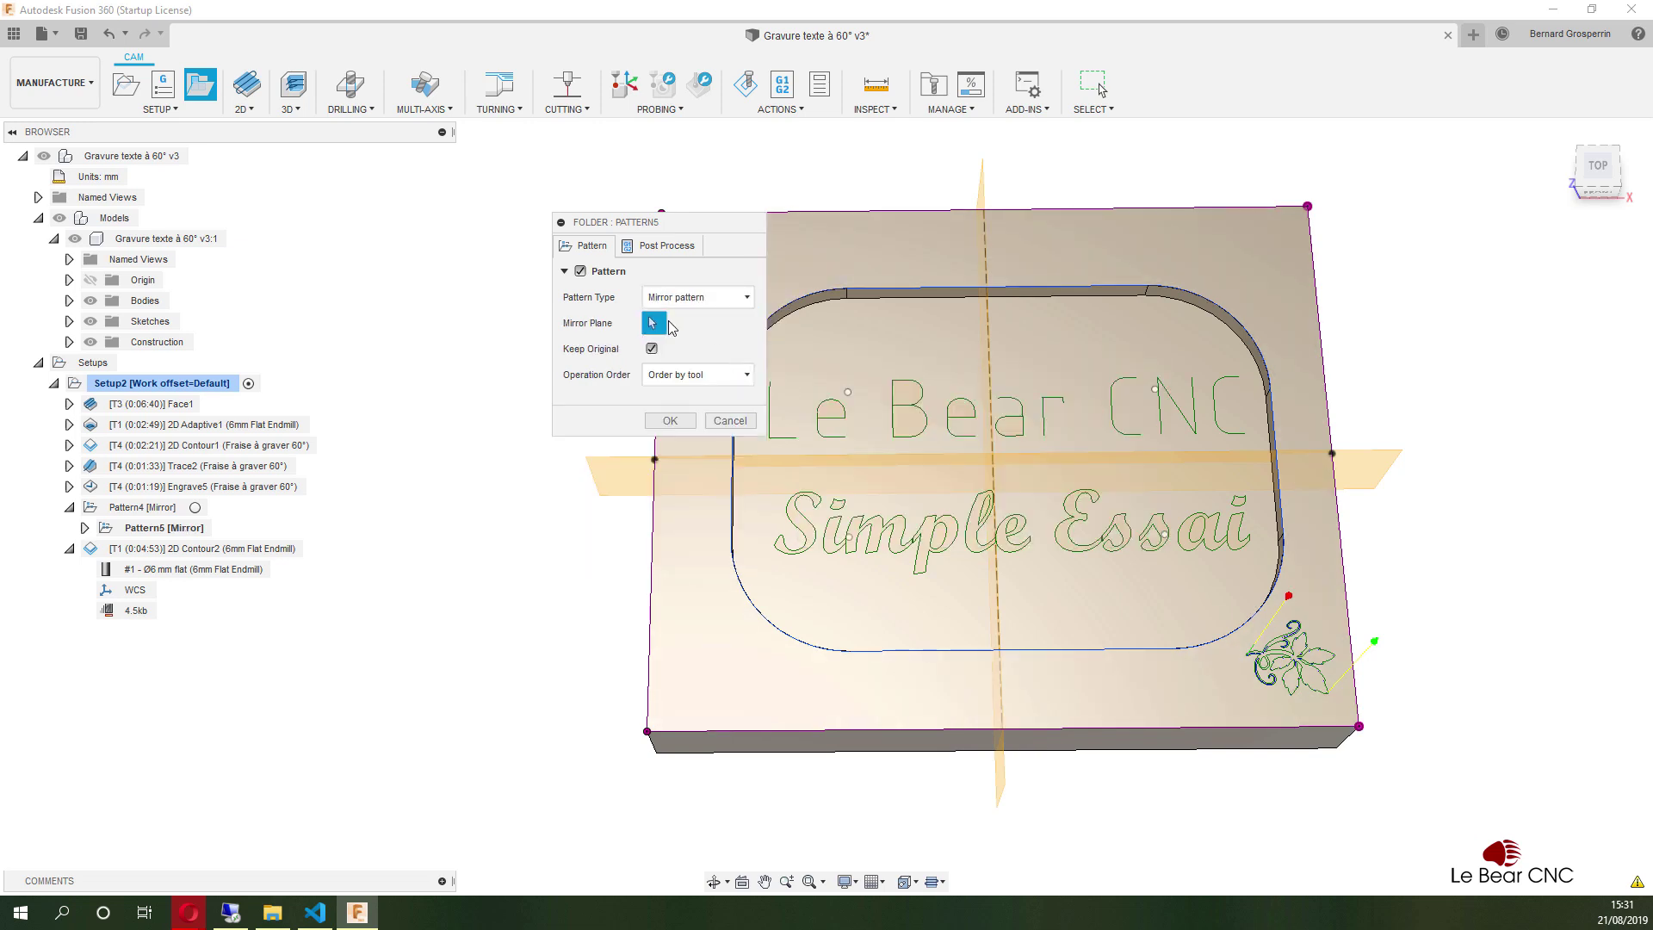
left_click(635, 476)
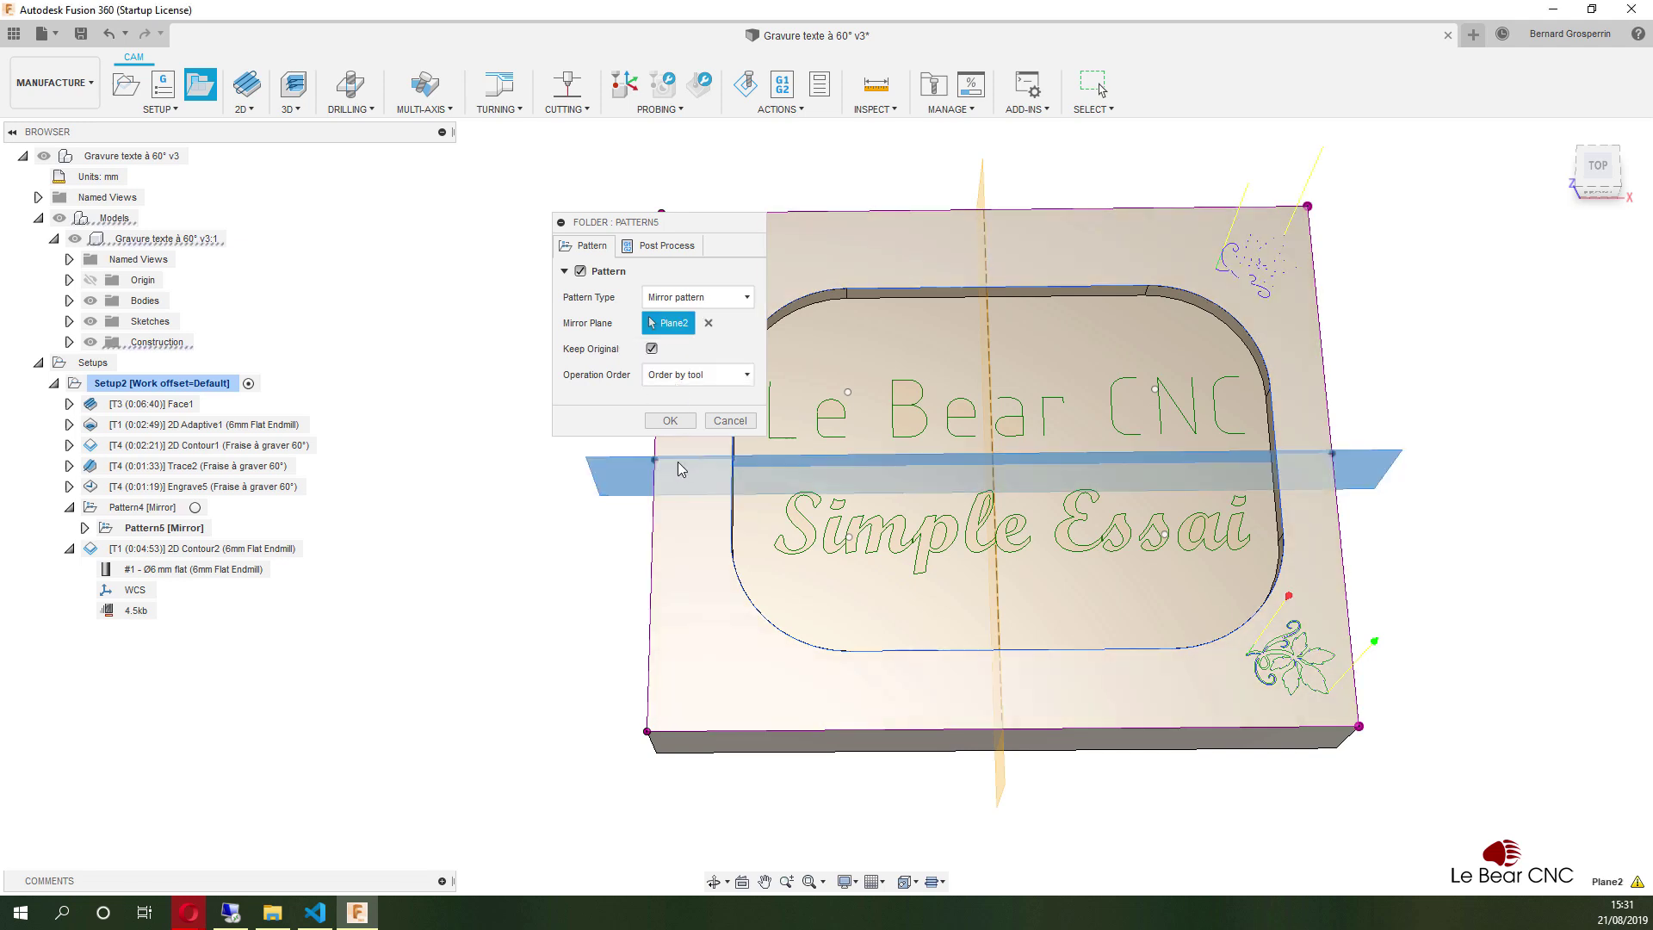
left_click(671, 422)
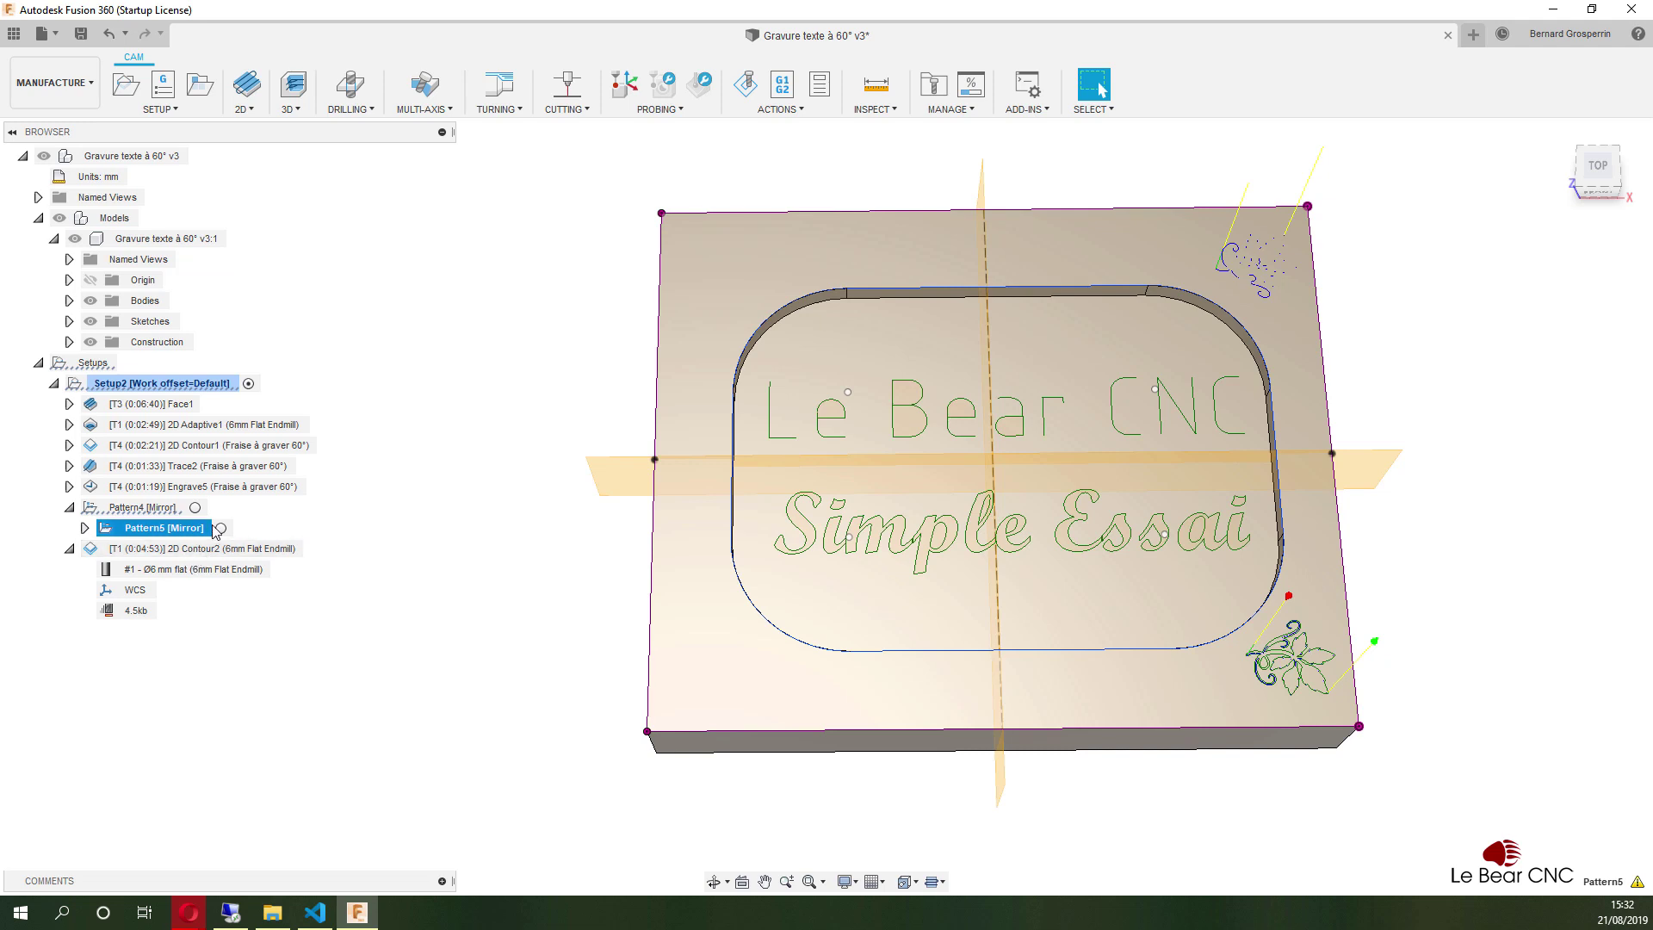
Simulate all Setup2 operations on the stock, playing Face1 and skipping ahead to 2D Adaptive1.
left_click(84, 528)
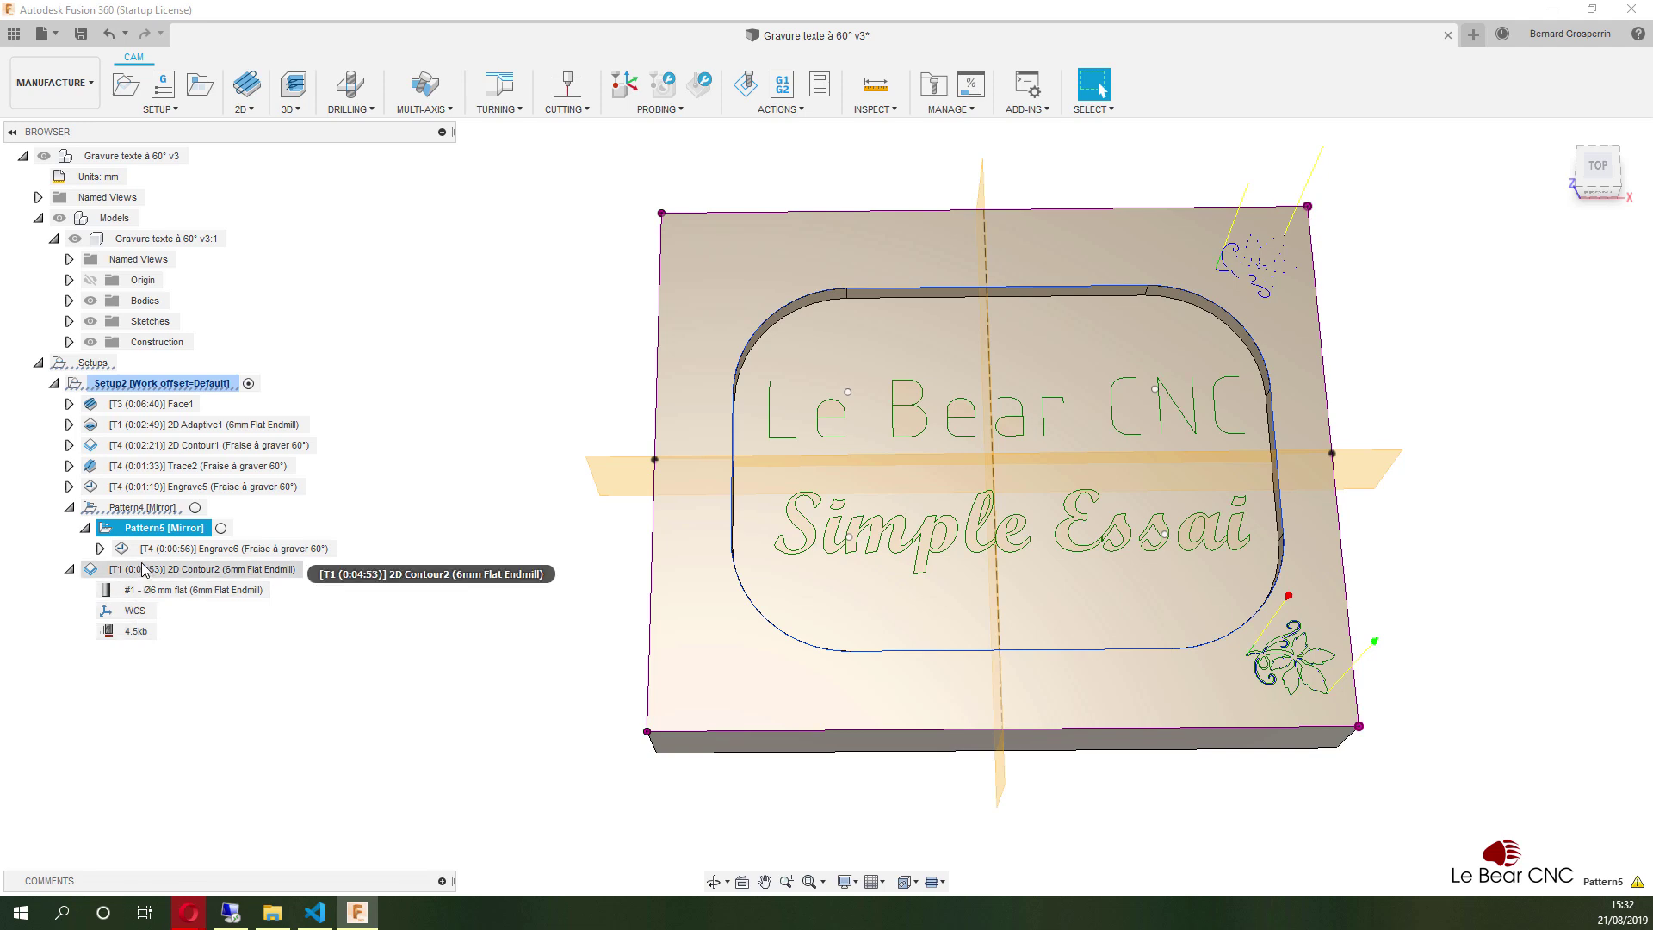
left_click(70, 570)
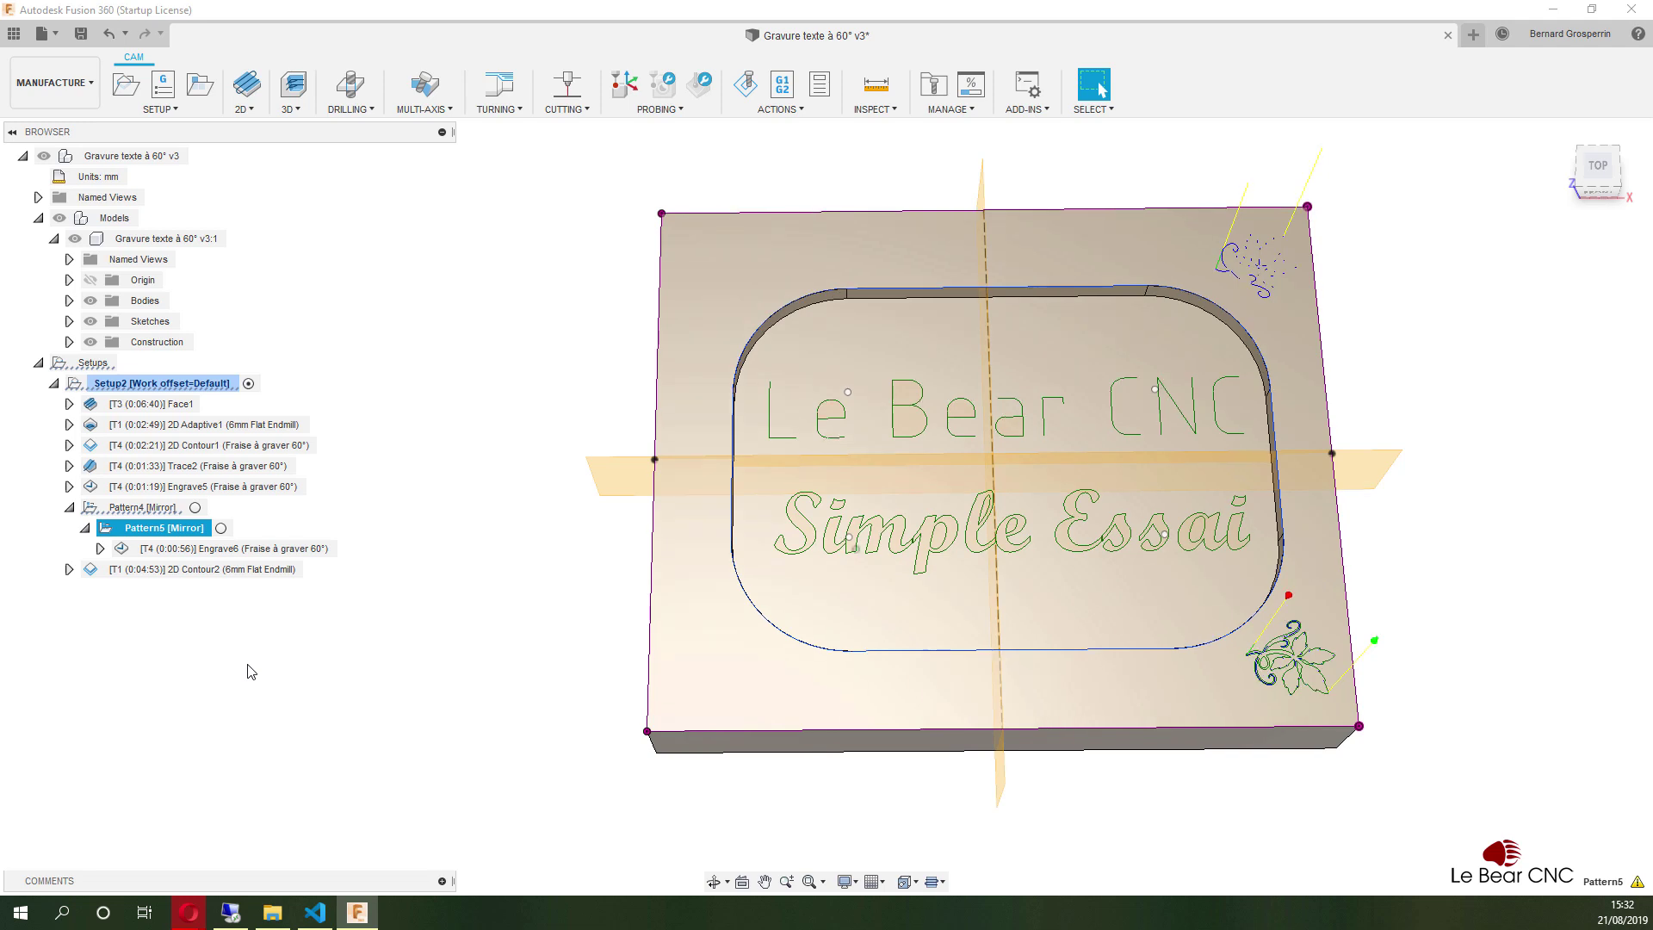
left_click(181, 390)
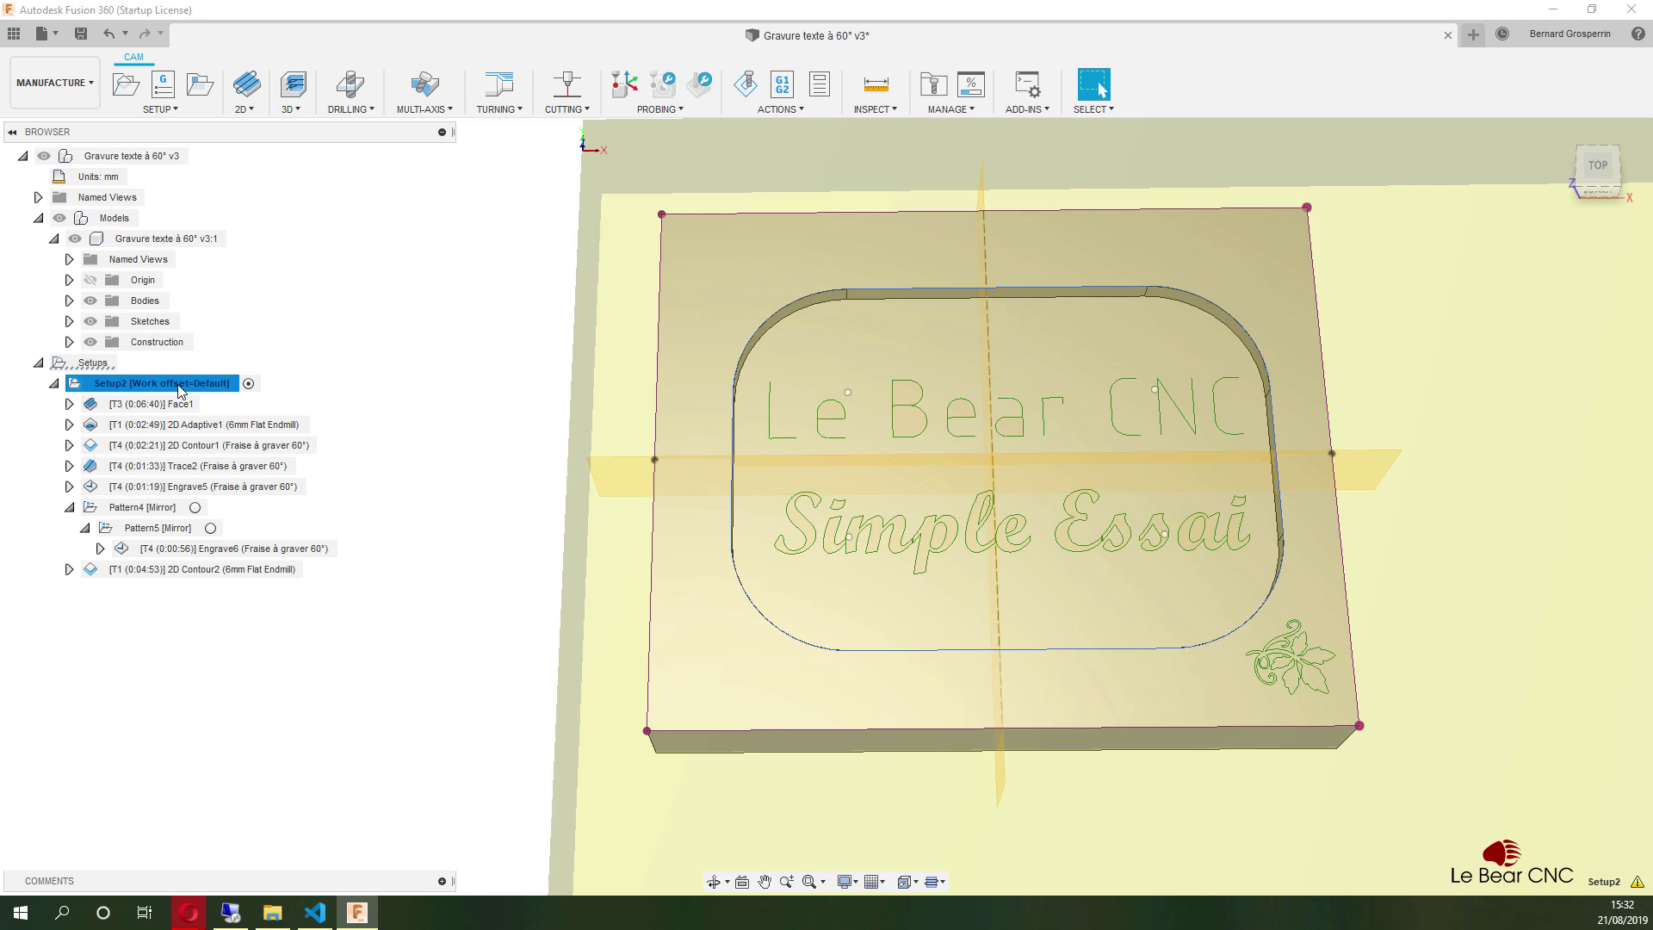
right_click(180, 390)
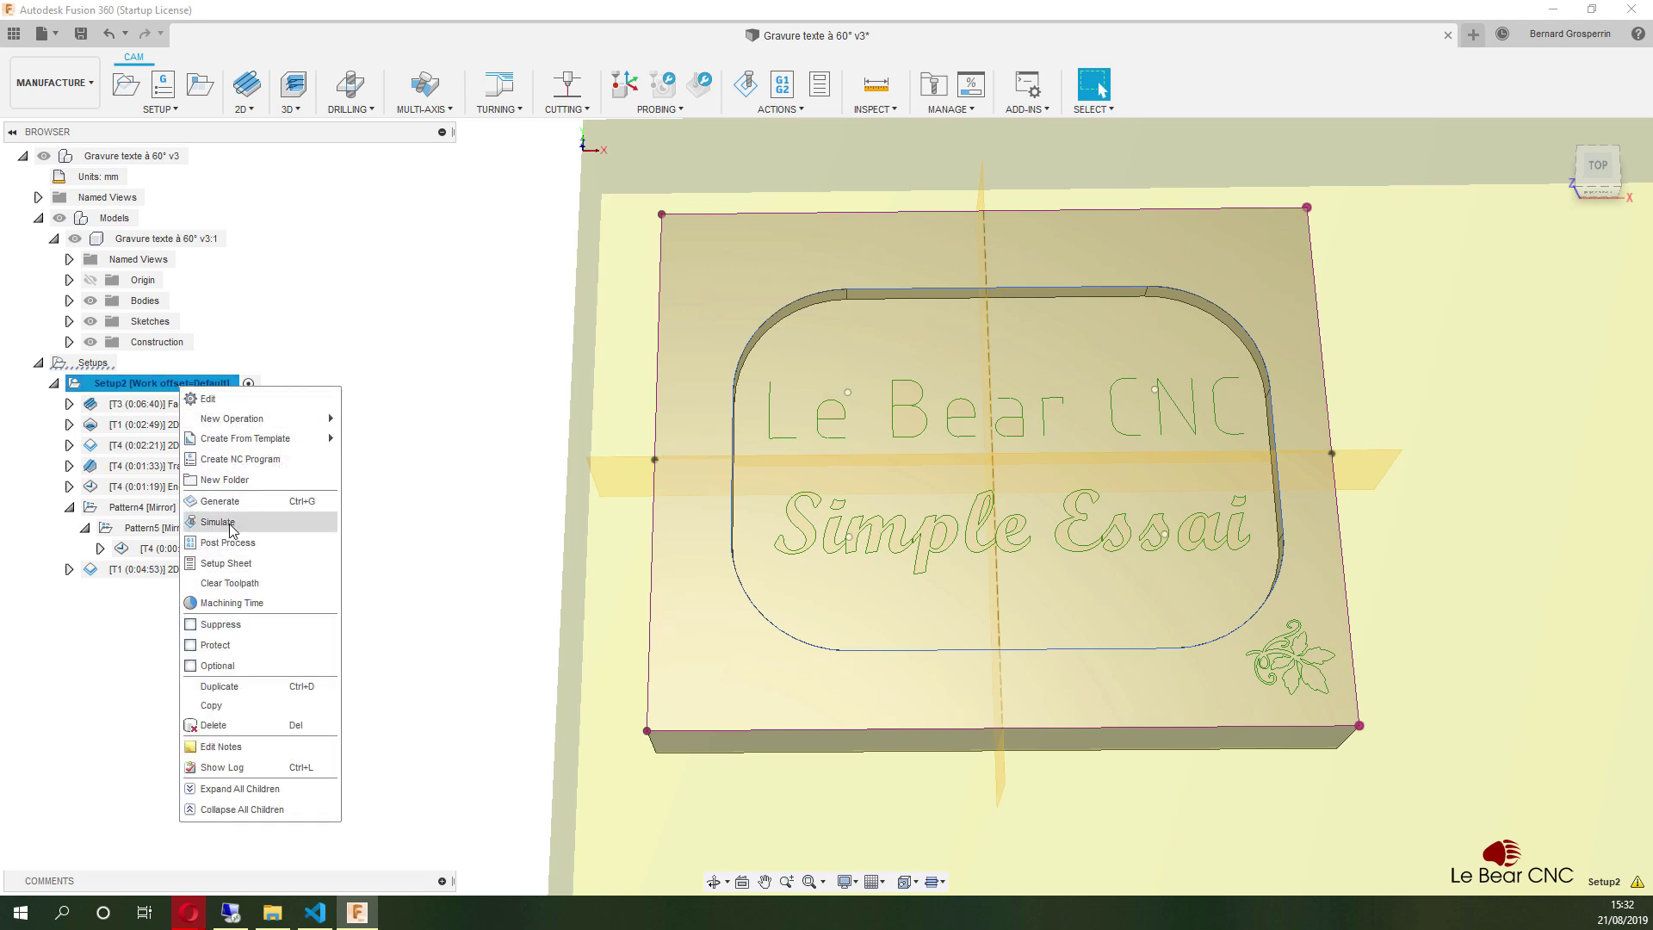
left_click(217, 522)
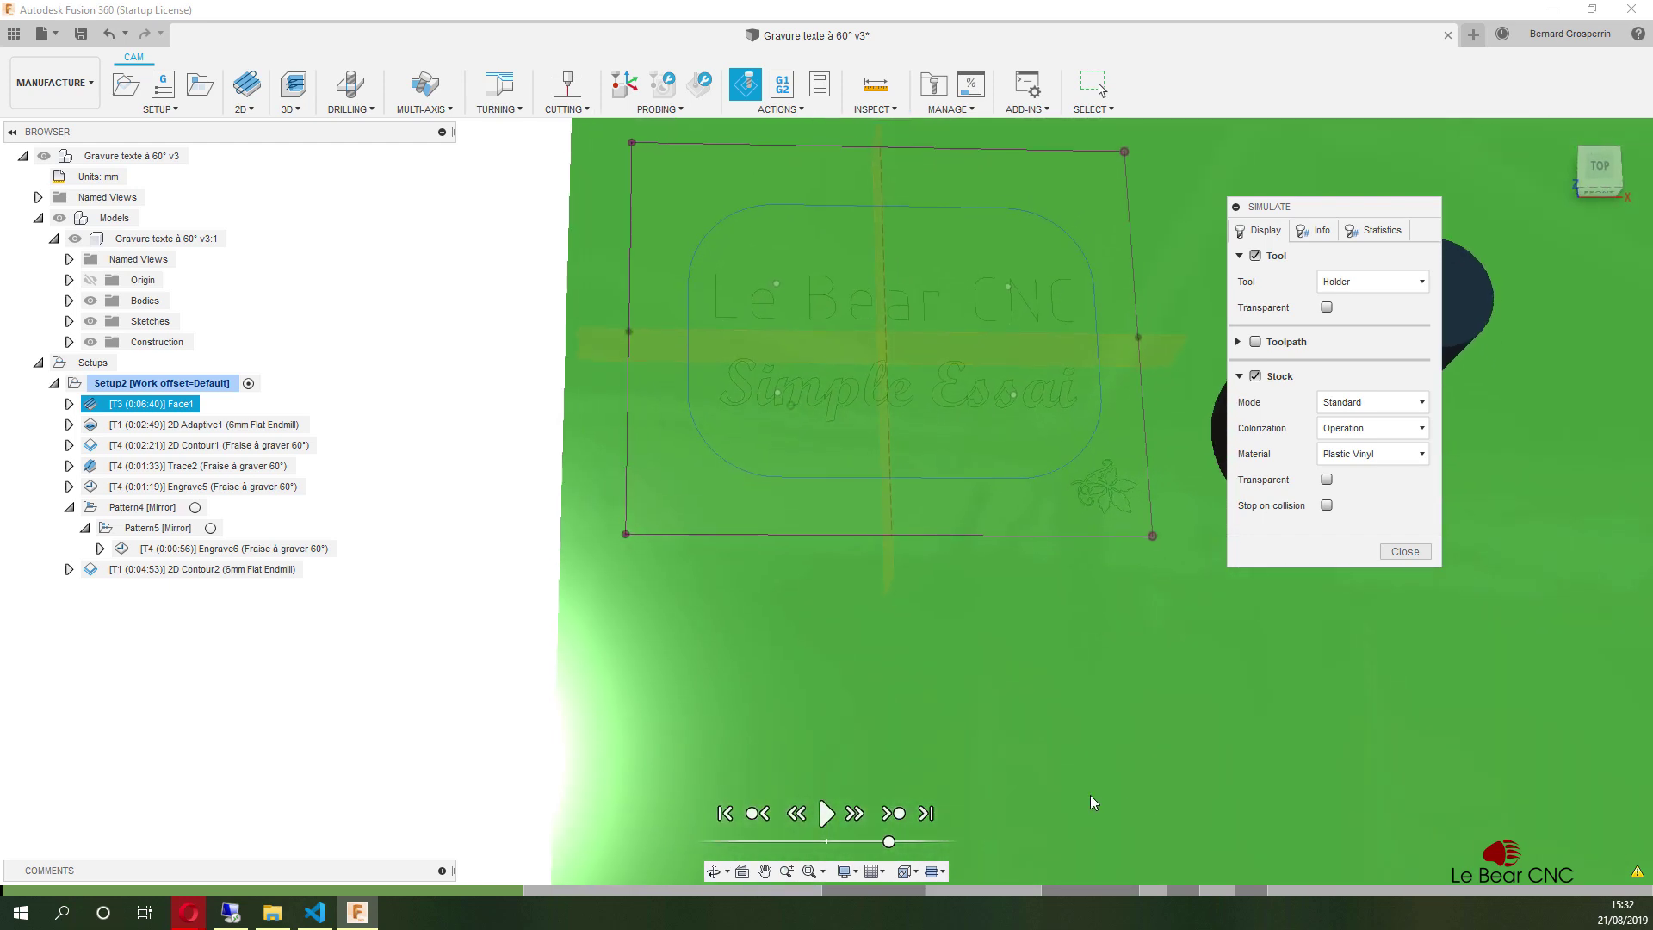
left_click(827, 814)
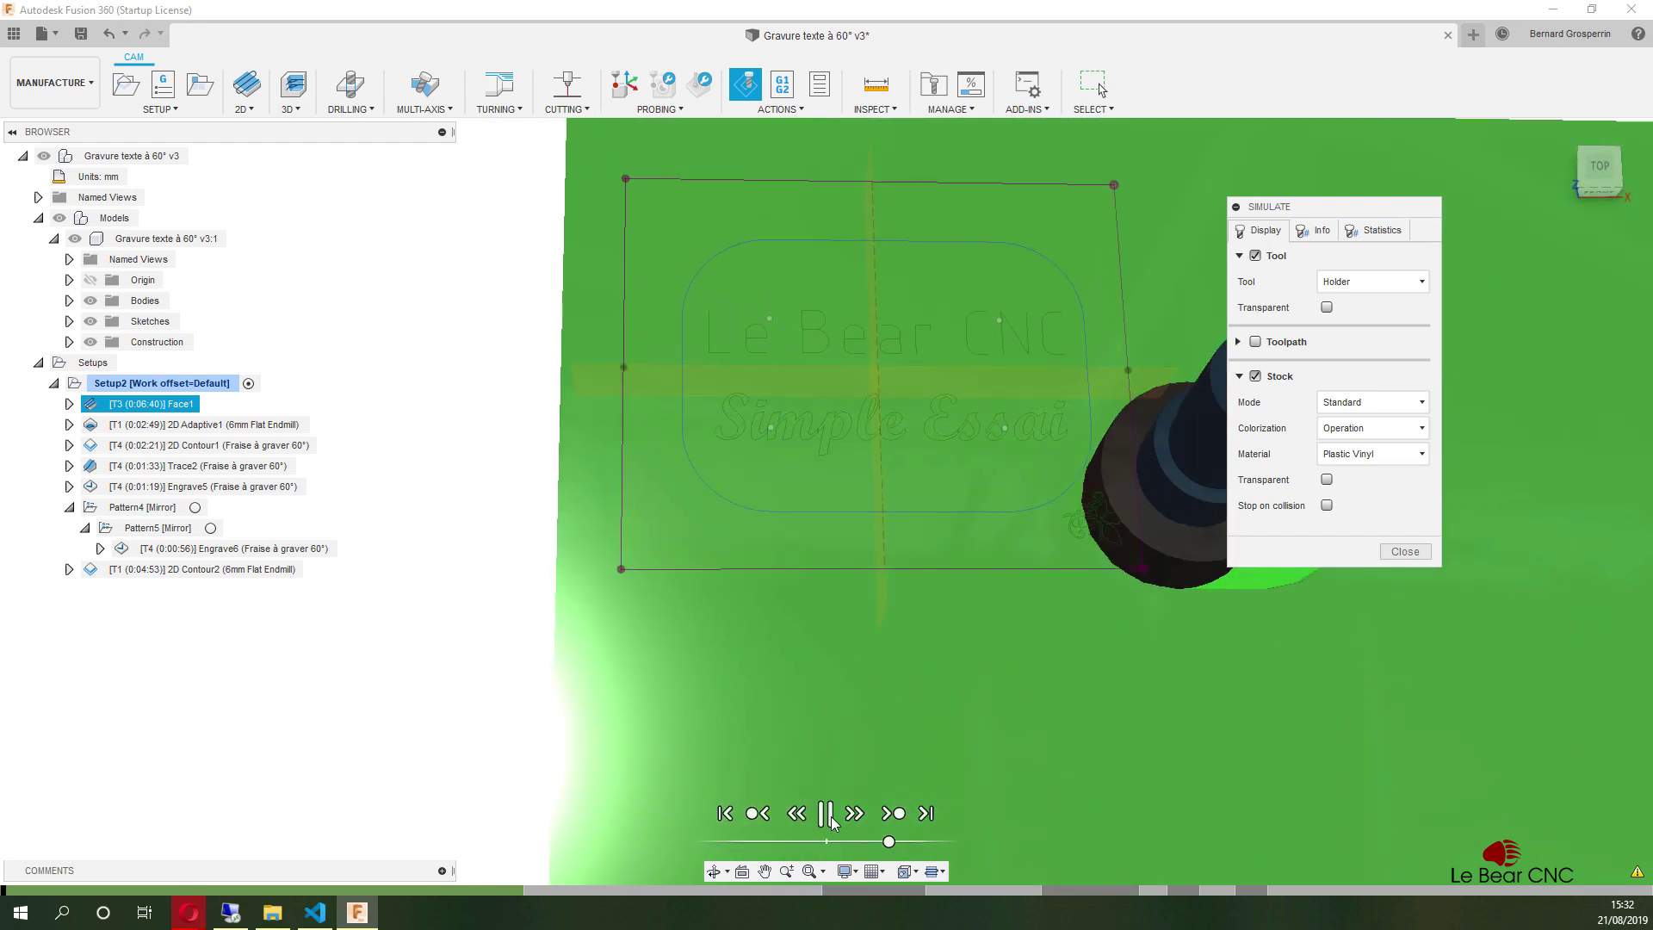
left_click(893, 813)
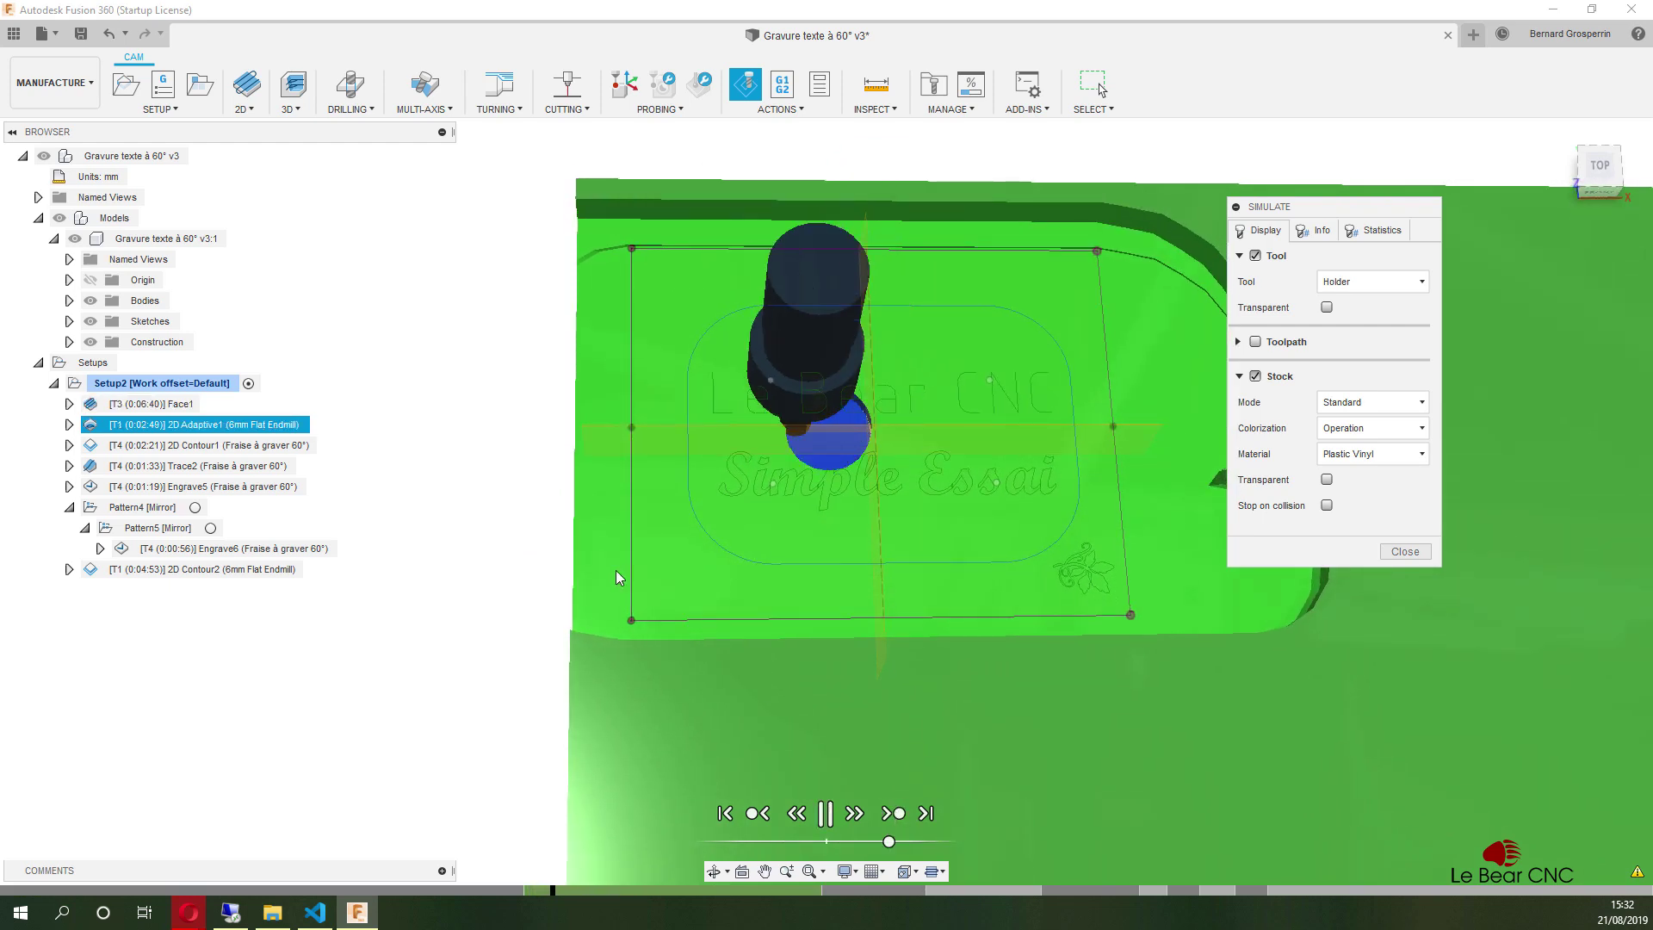
Hide the construction planes, sketches and bodies while advancing the Setup2 simulation through 2D Contour2.
left_click(91, 341)
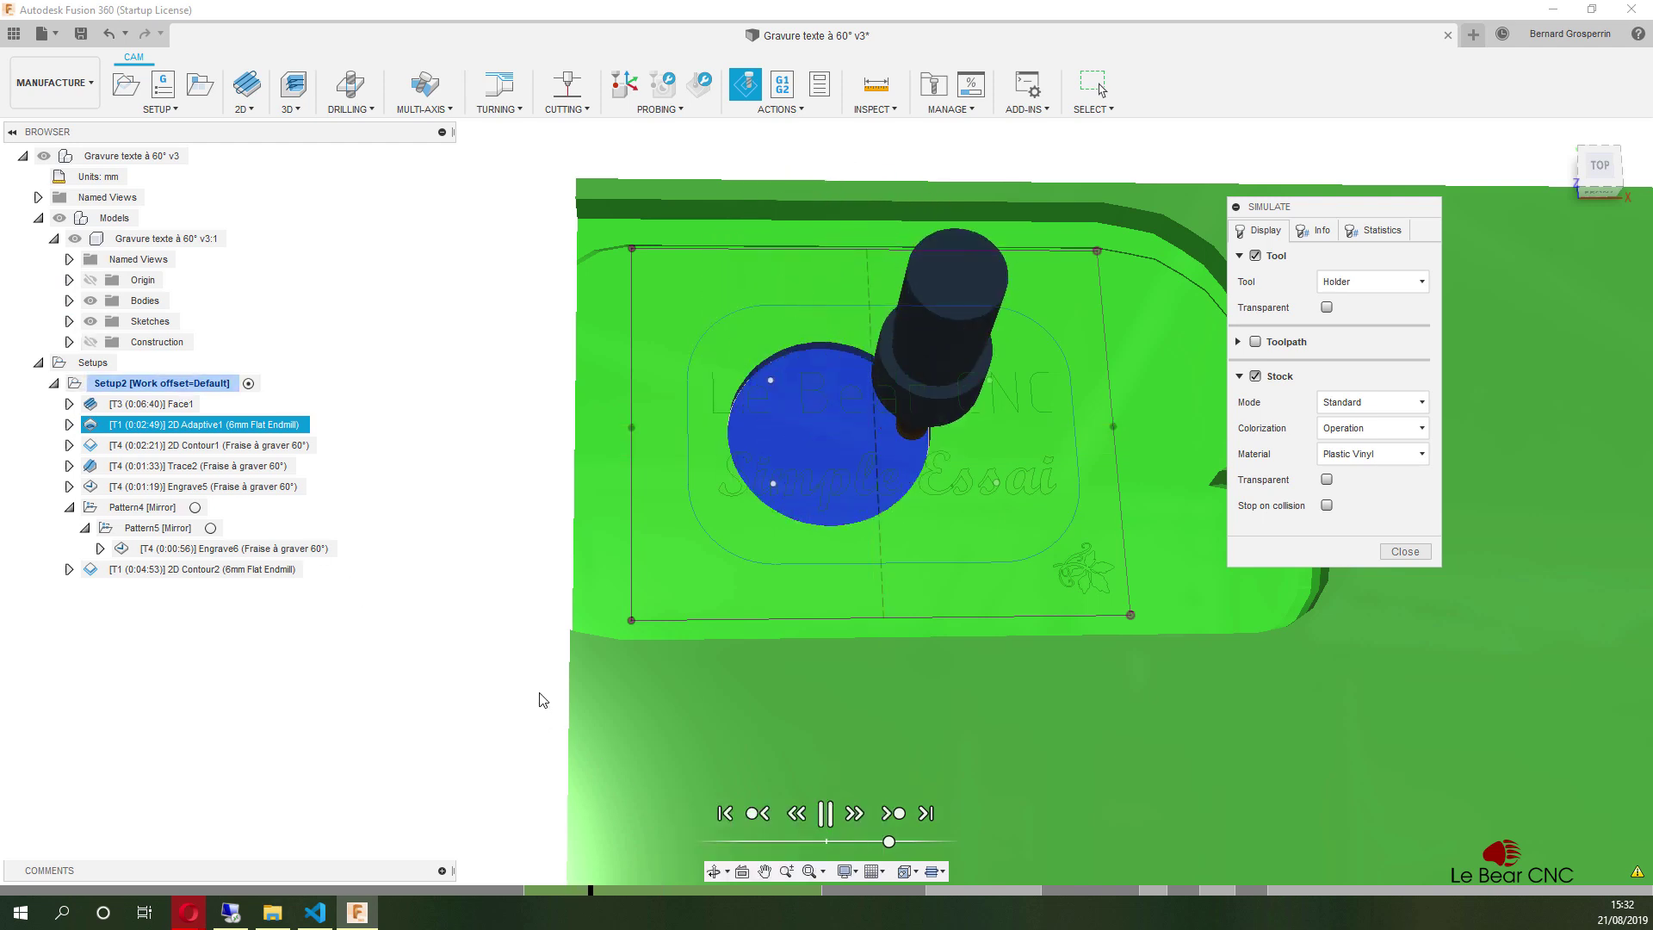
left_click(91, 321)
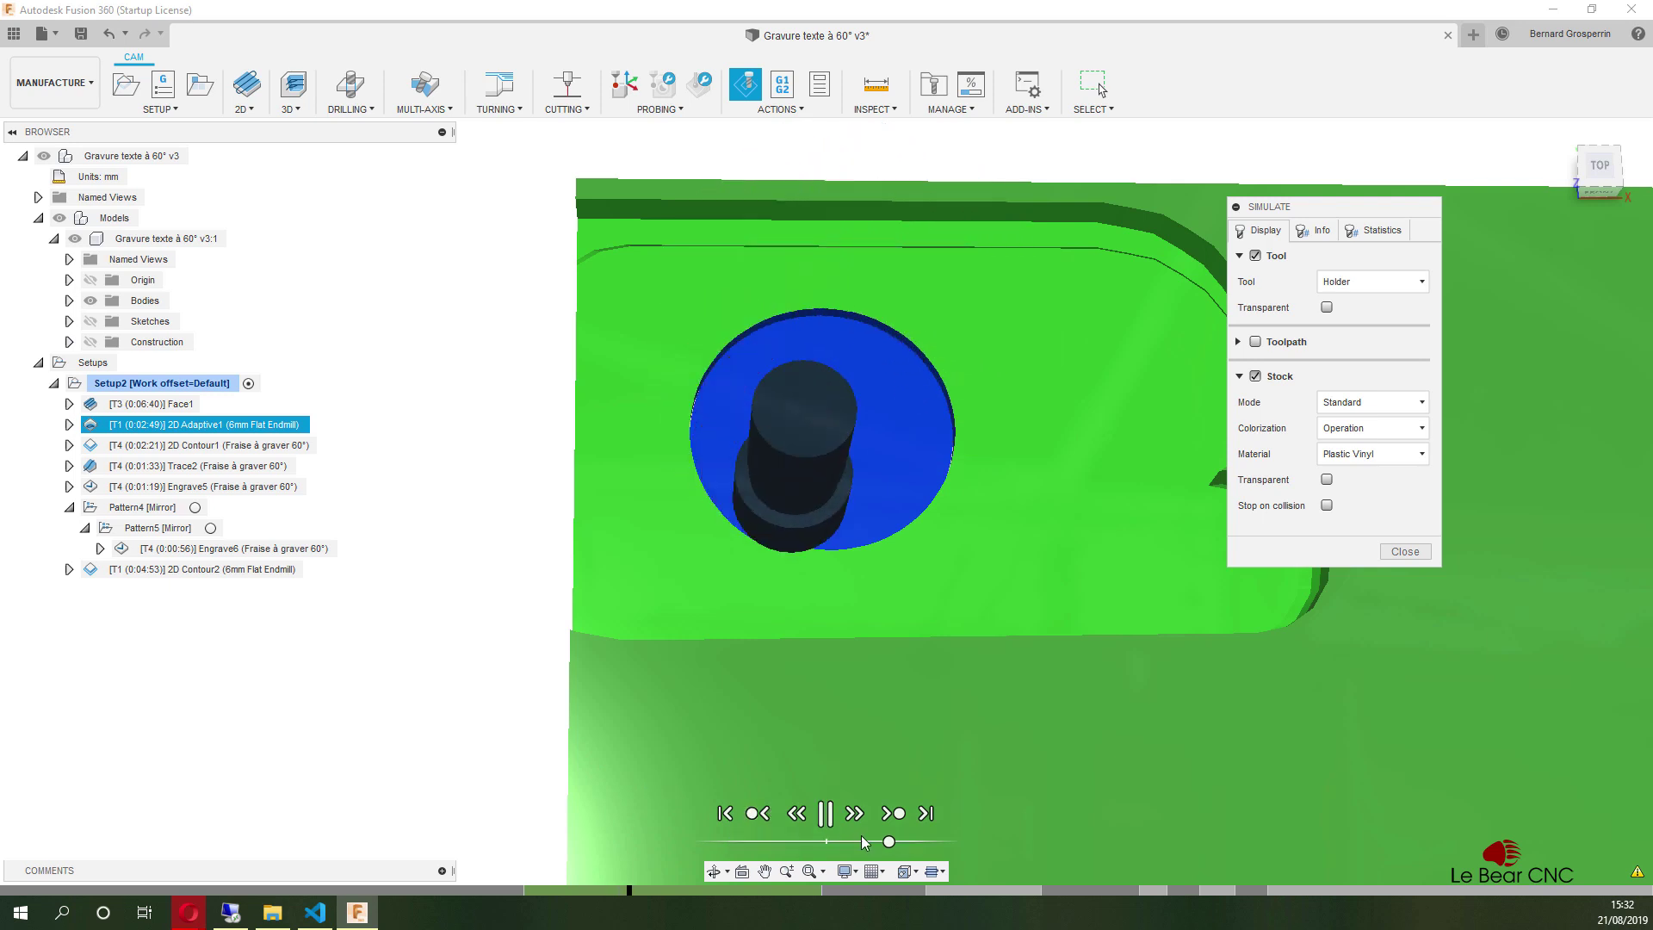
left_click(896, 813)
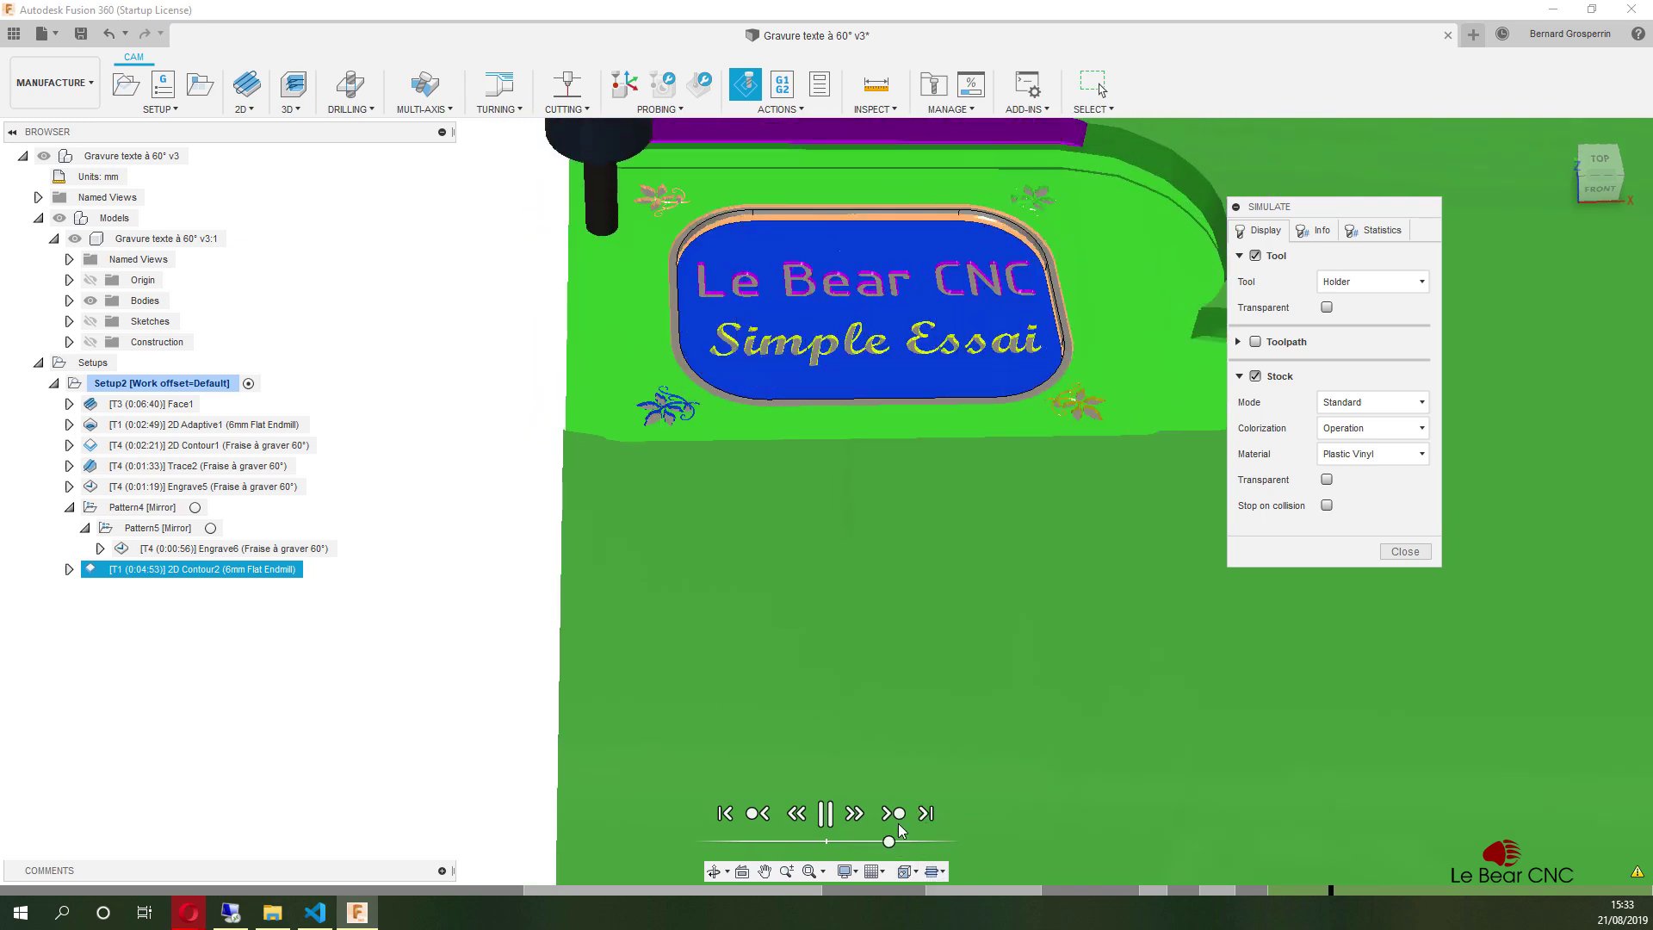
left_click(892, 814)
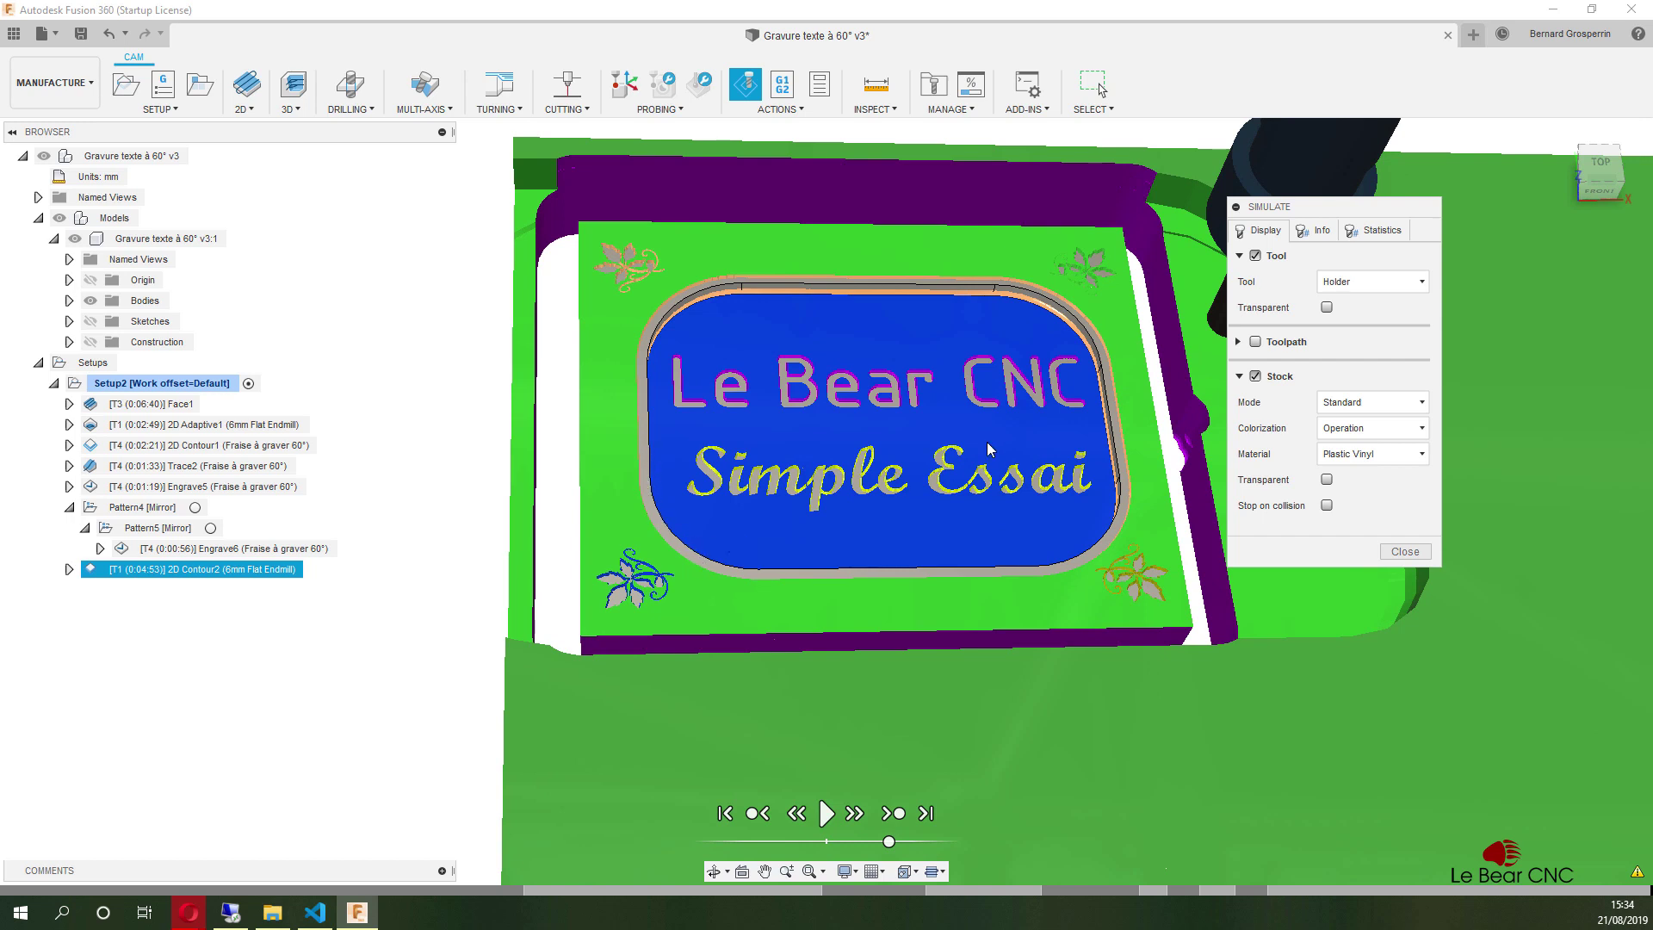
left_click(91, 301)
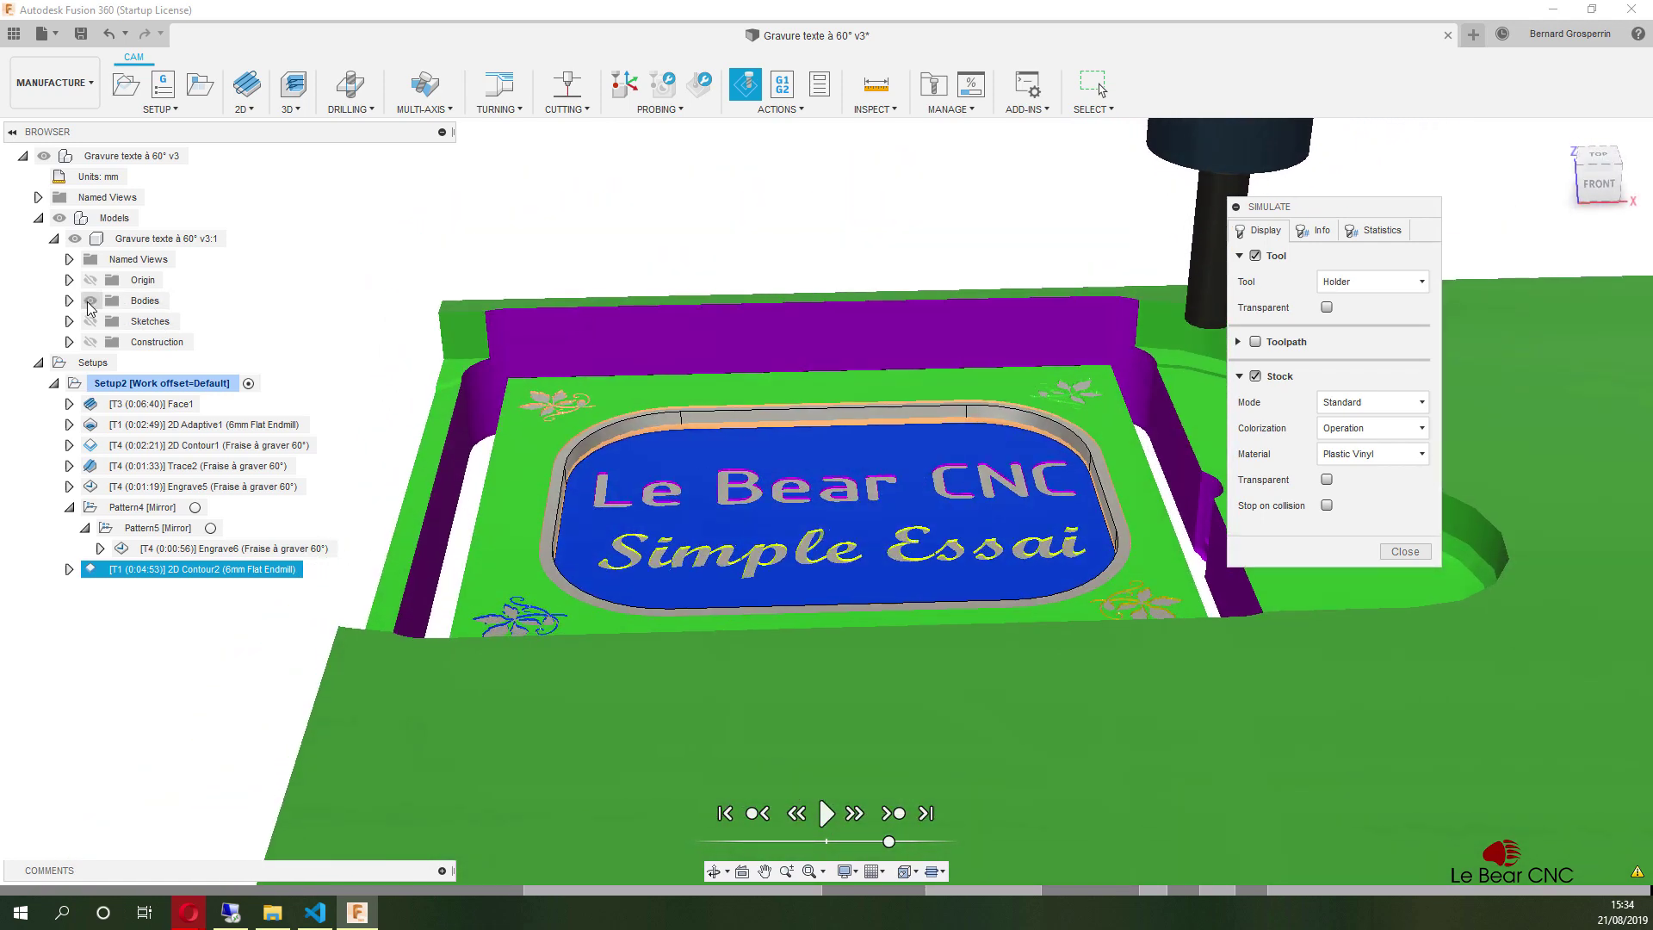
left_click(90, 303)
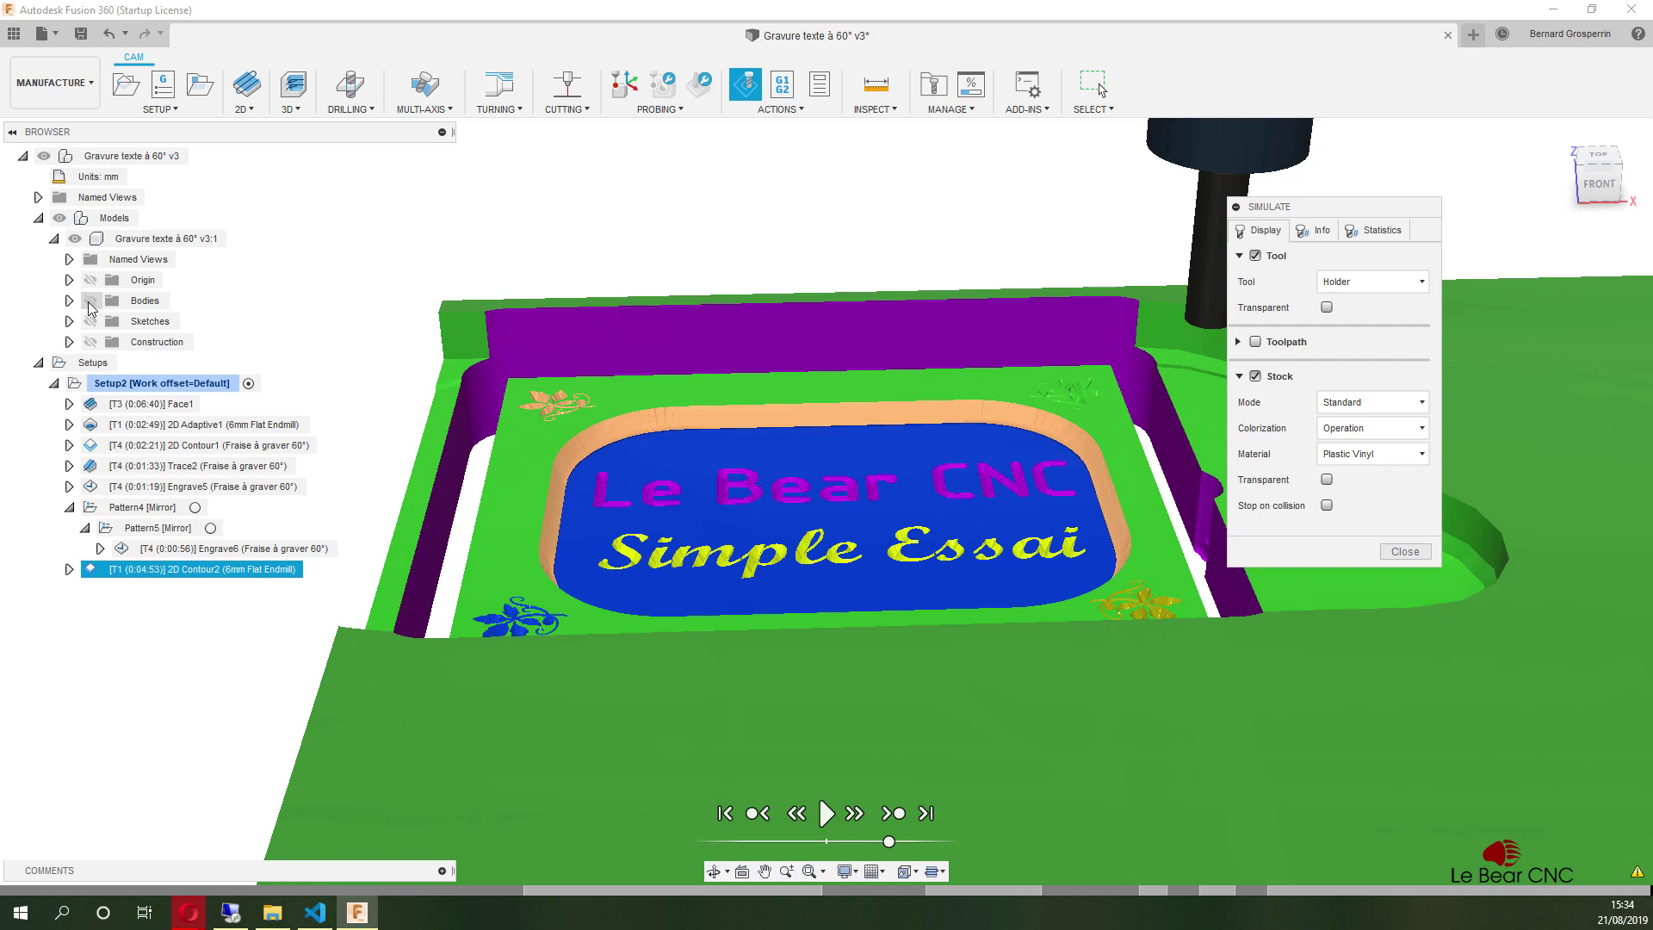
Switch to the Design workspace, show the plate's bodies again, and return to the Manufacture workspace.
left_click(91, 82)
left_click(51, 131)
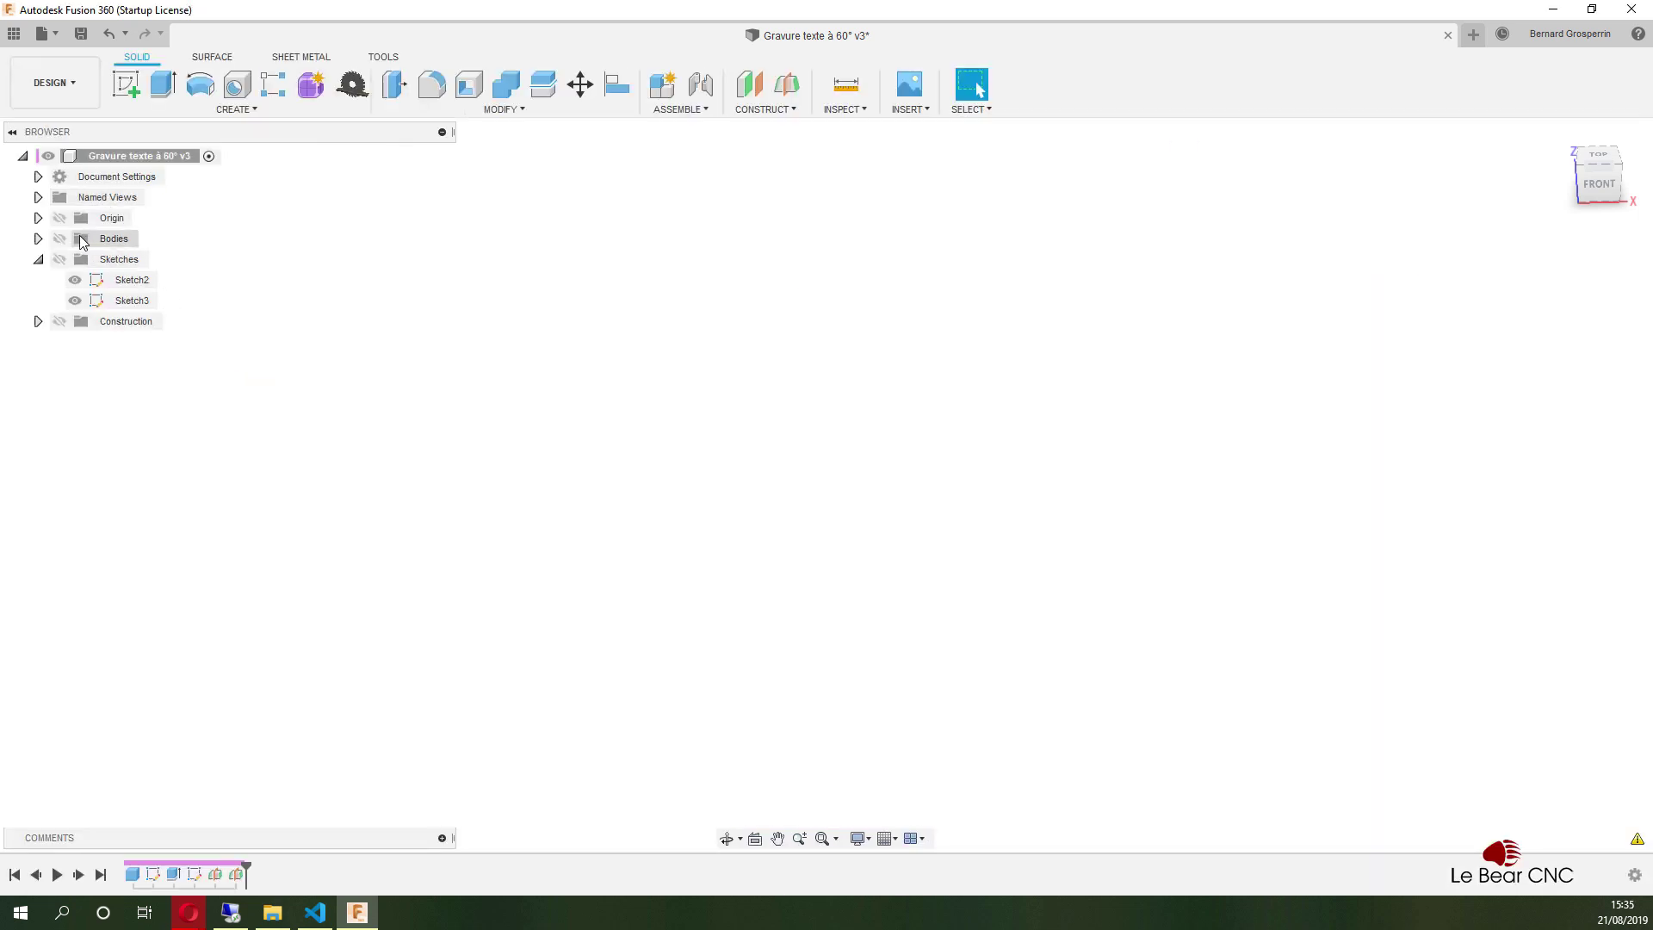
left_click(60, 239)
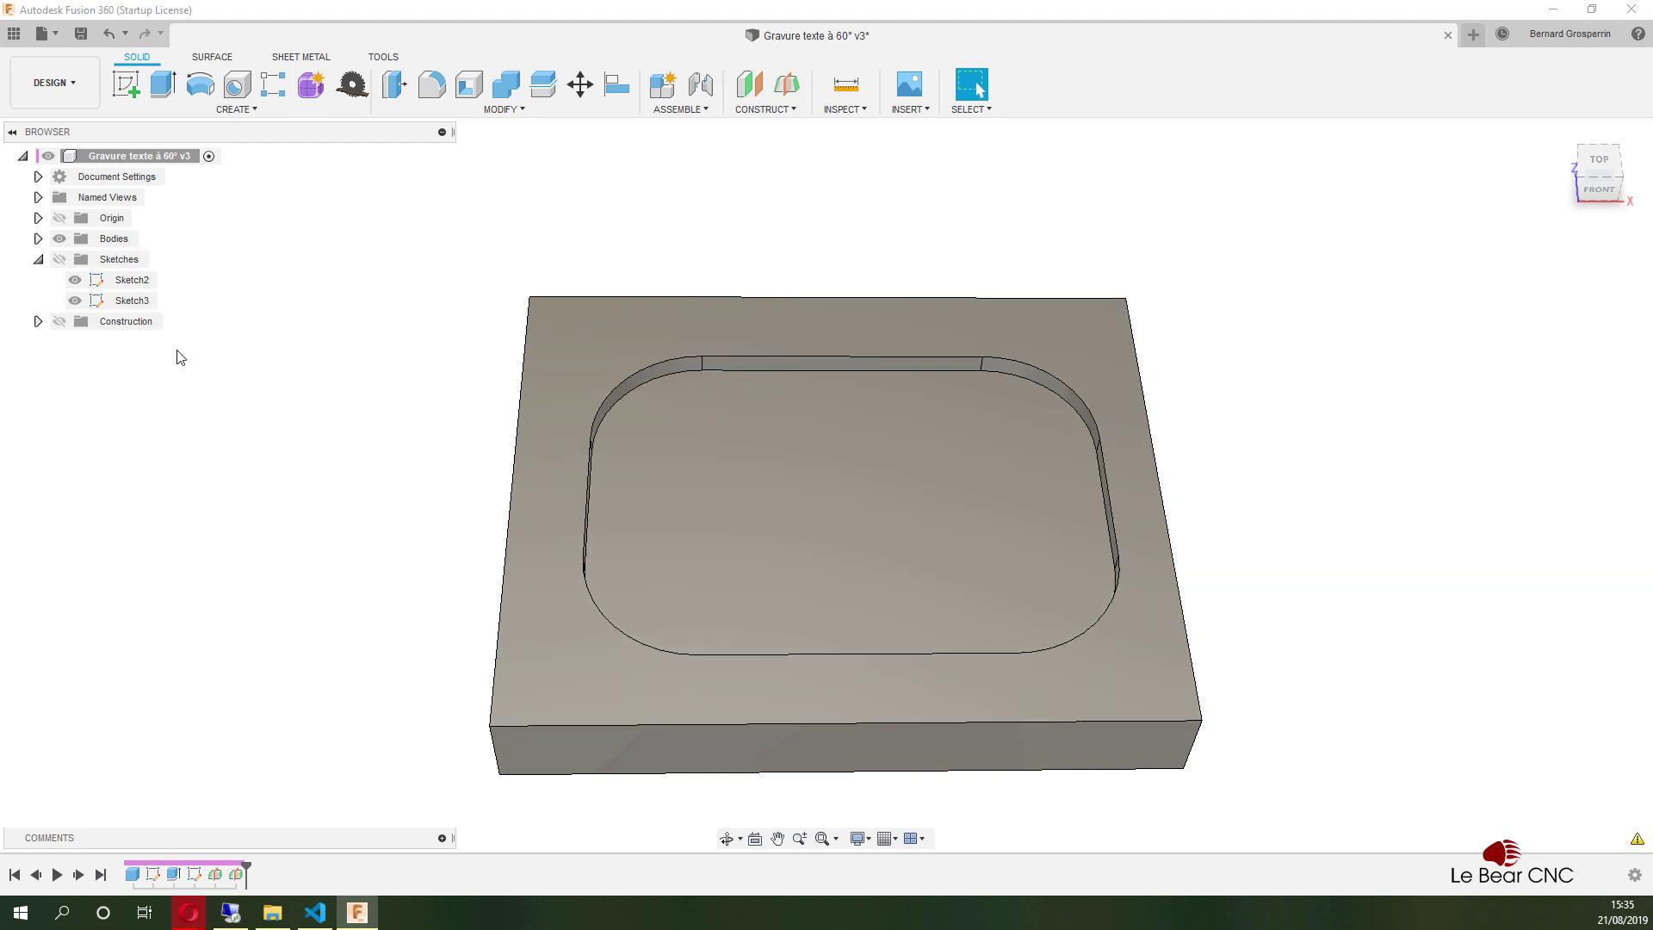
left_click(53, 83)
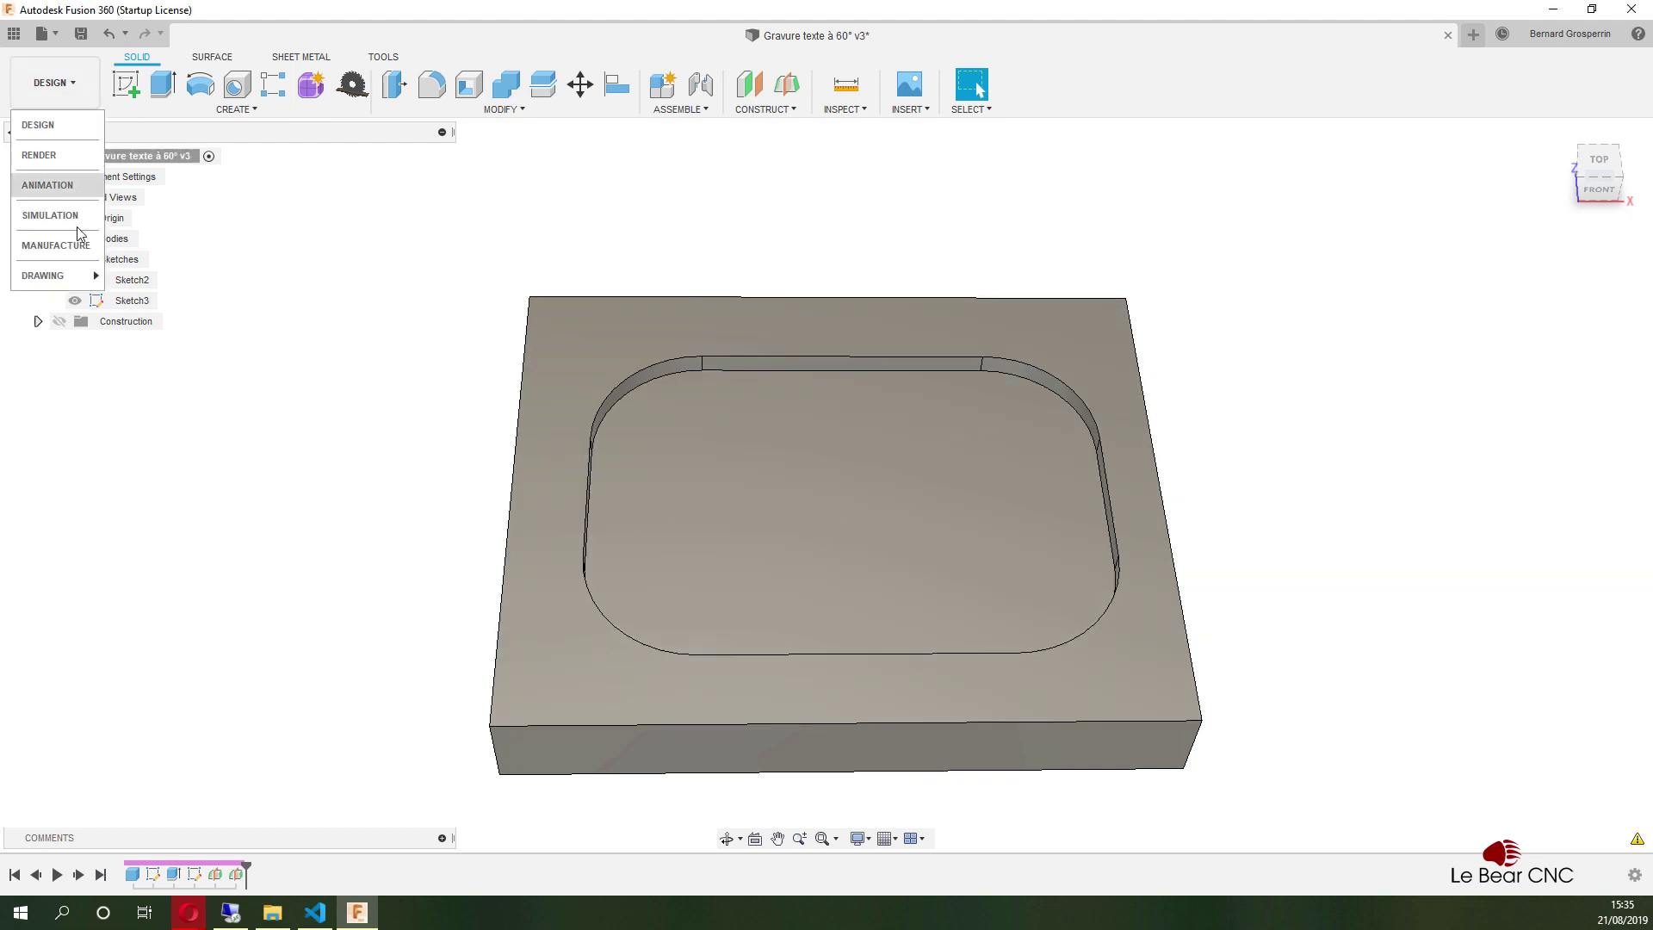
left_click(55, 247)
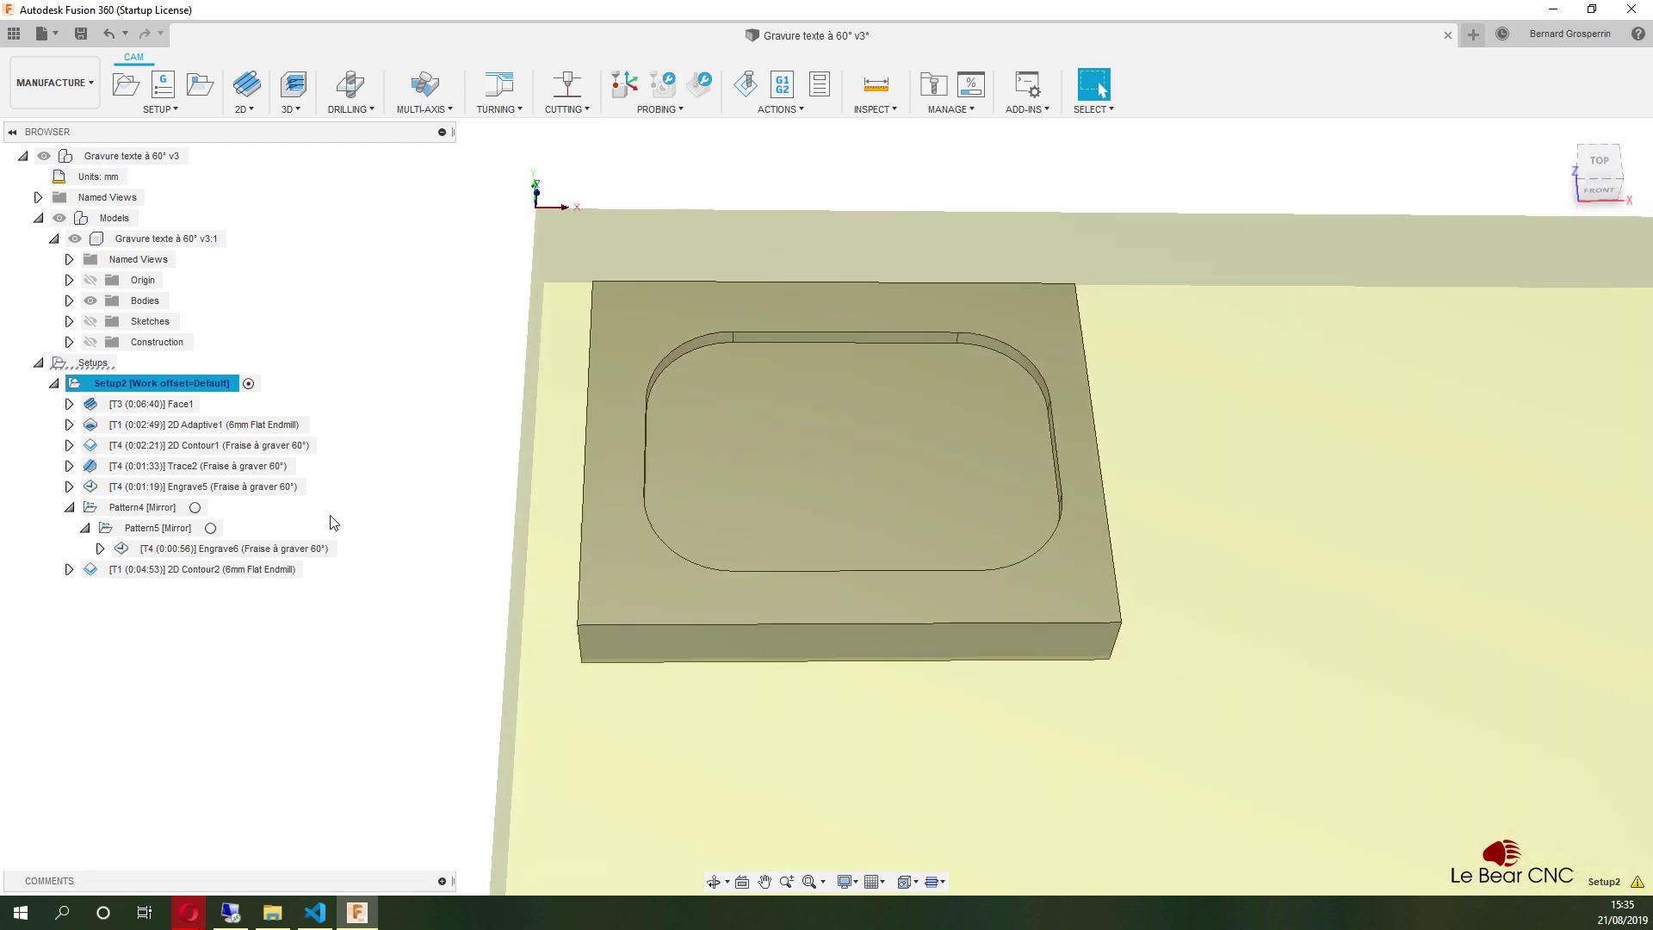
Simulate Setup2 again, move the simulation settings aside, and advance to the end of the toolpath to examine the finished plate.
right_click(157, 388)
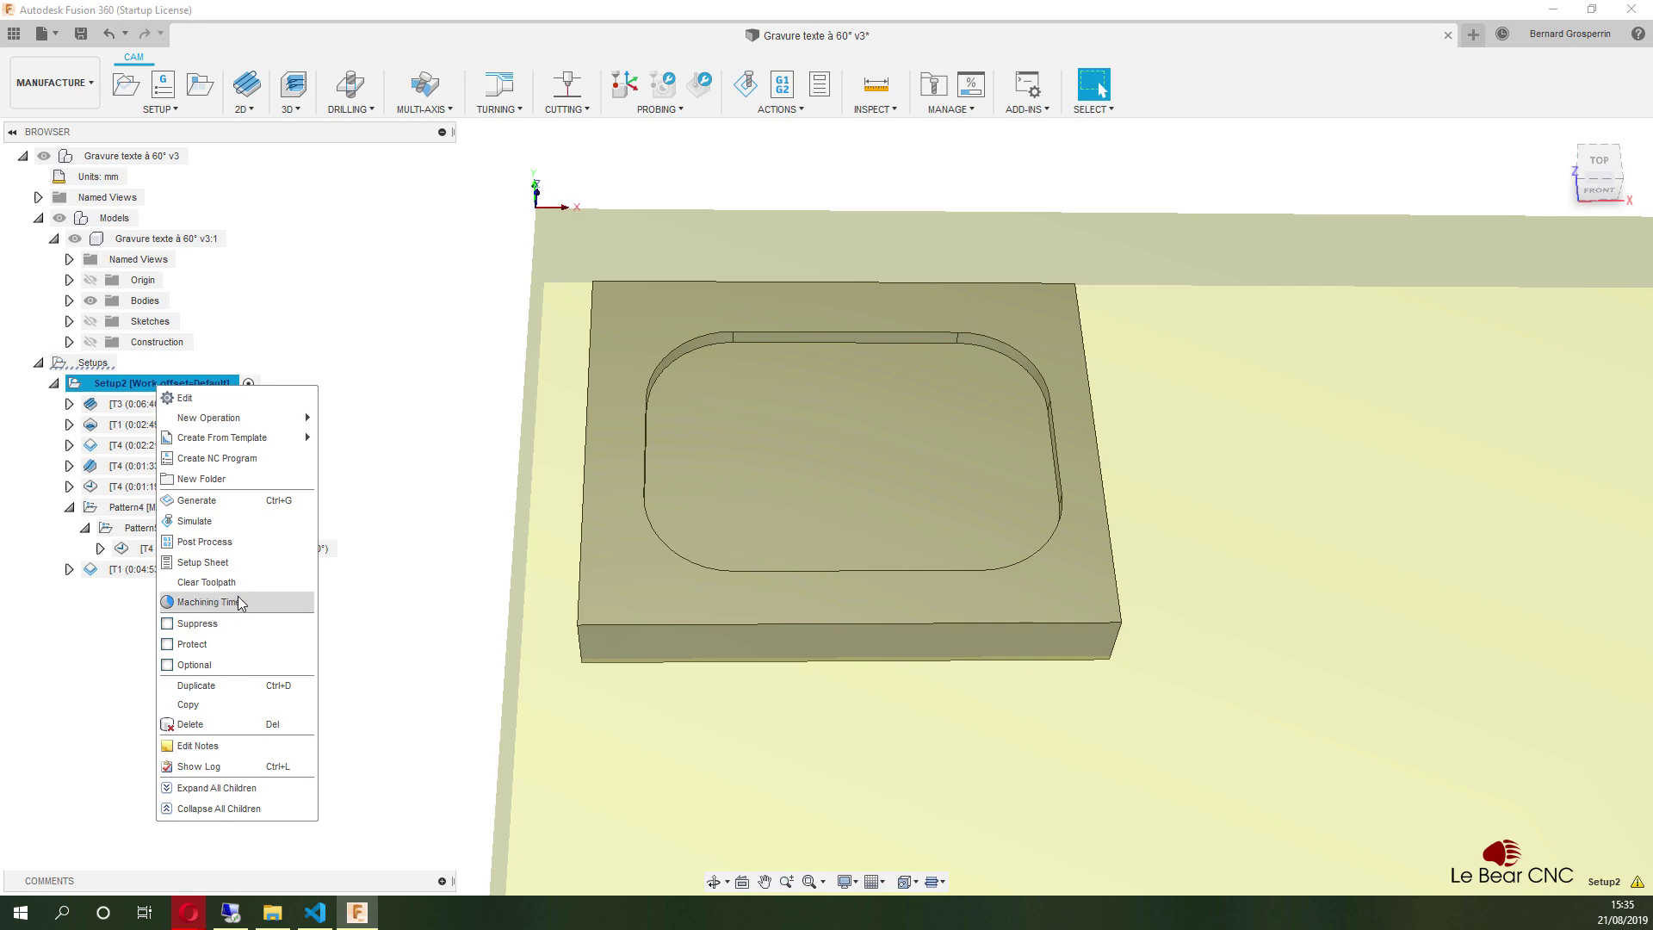
left_click(211, 523)
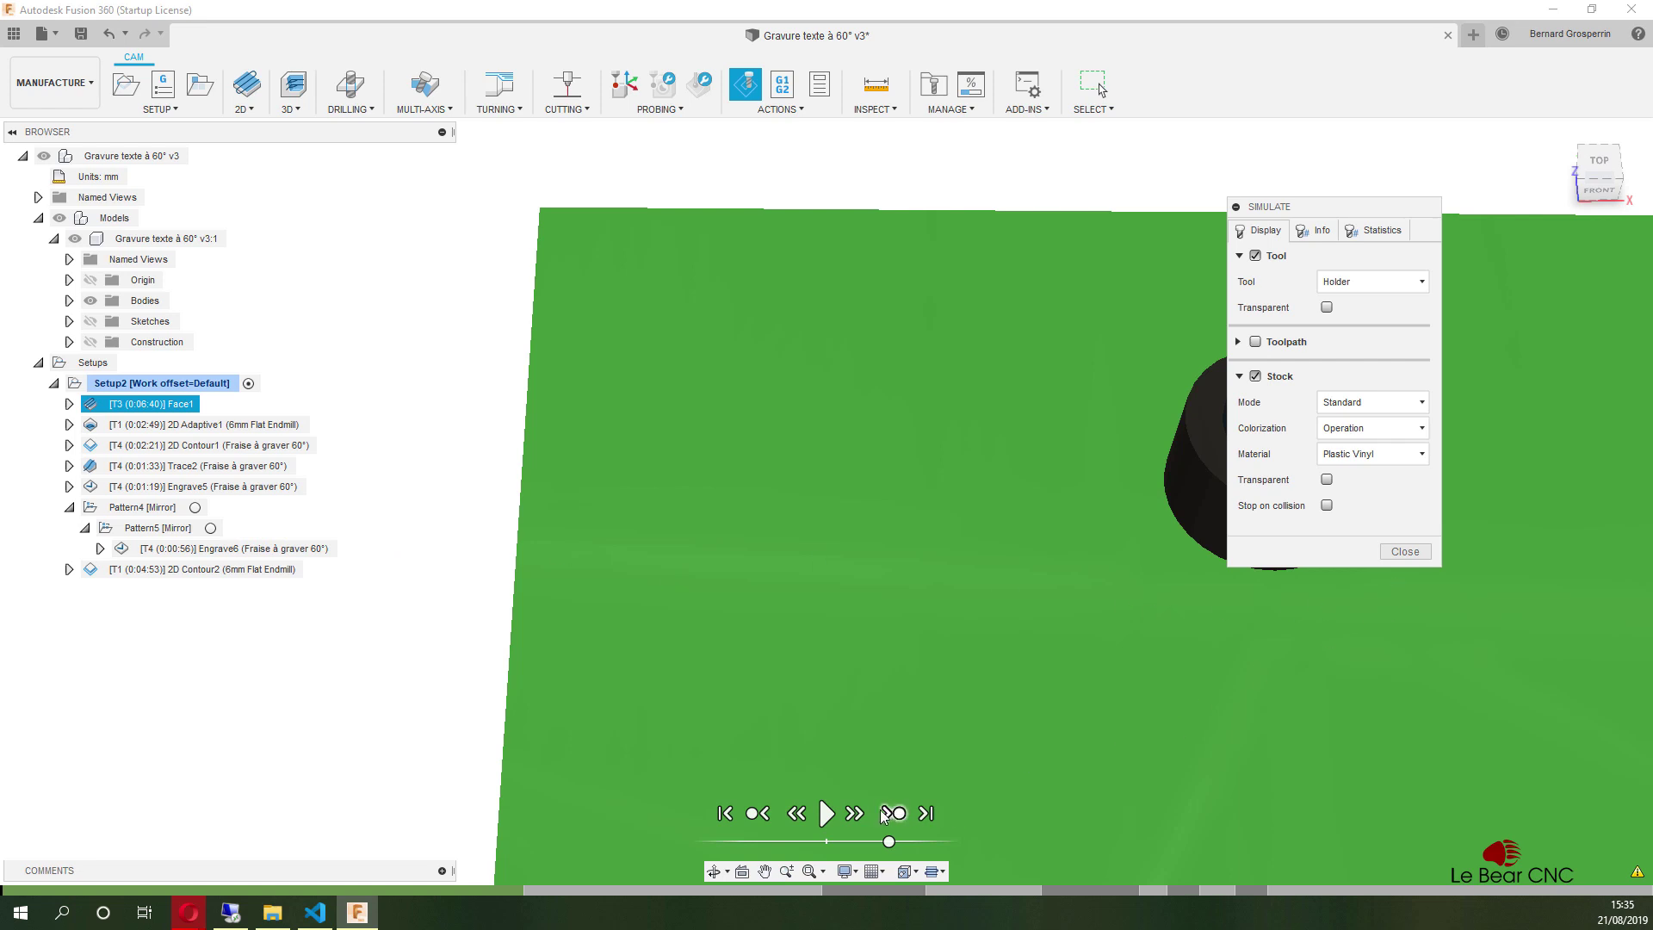
left_click(827, 814)
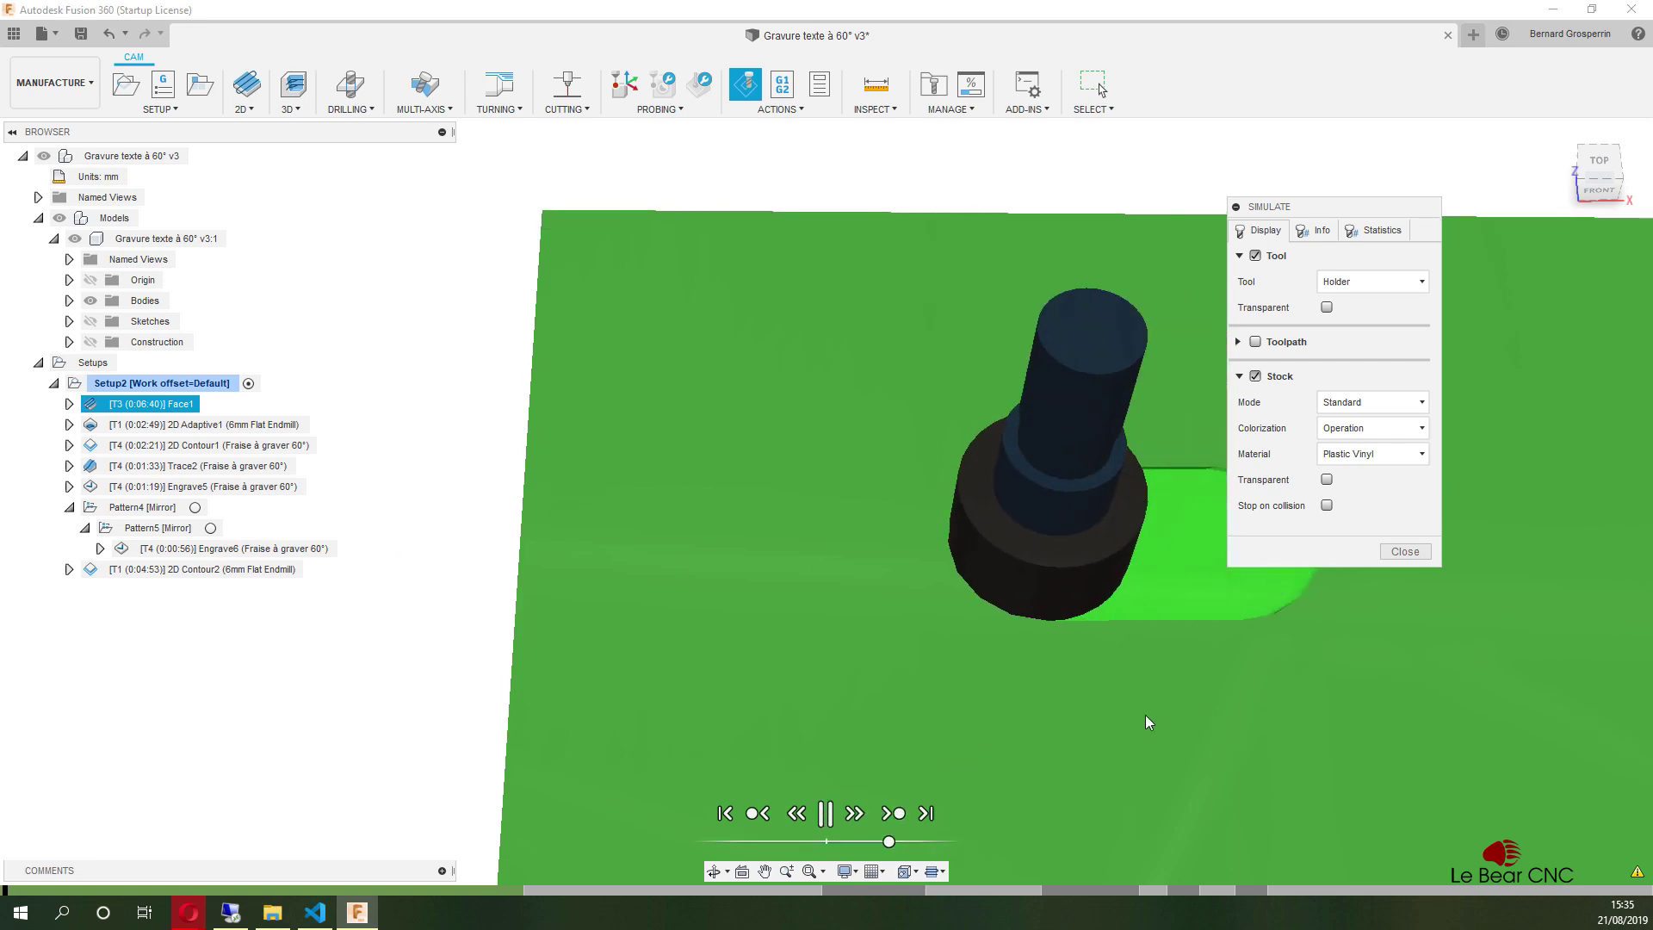
left_click_drag(1365, 203, 1383, 157)
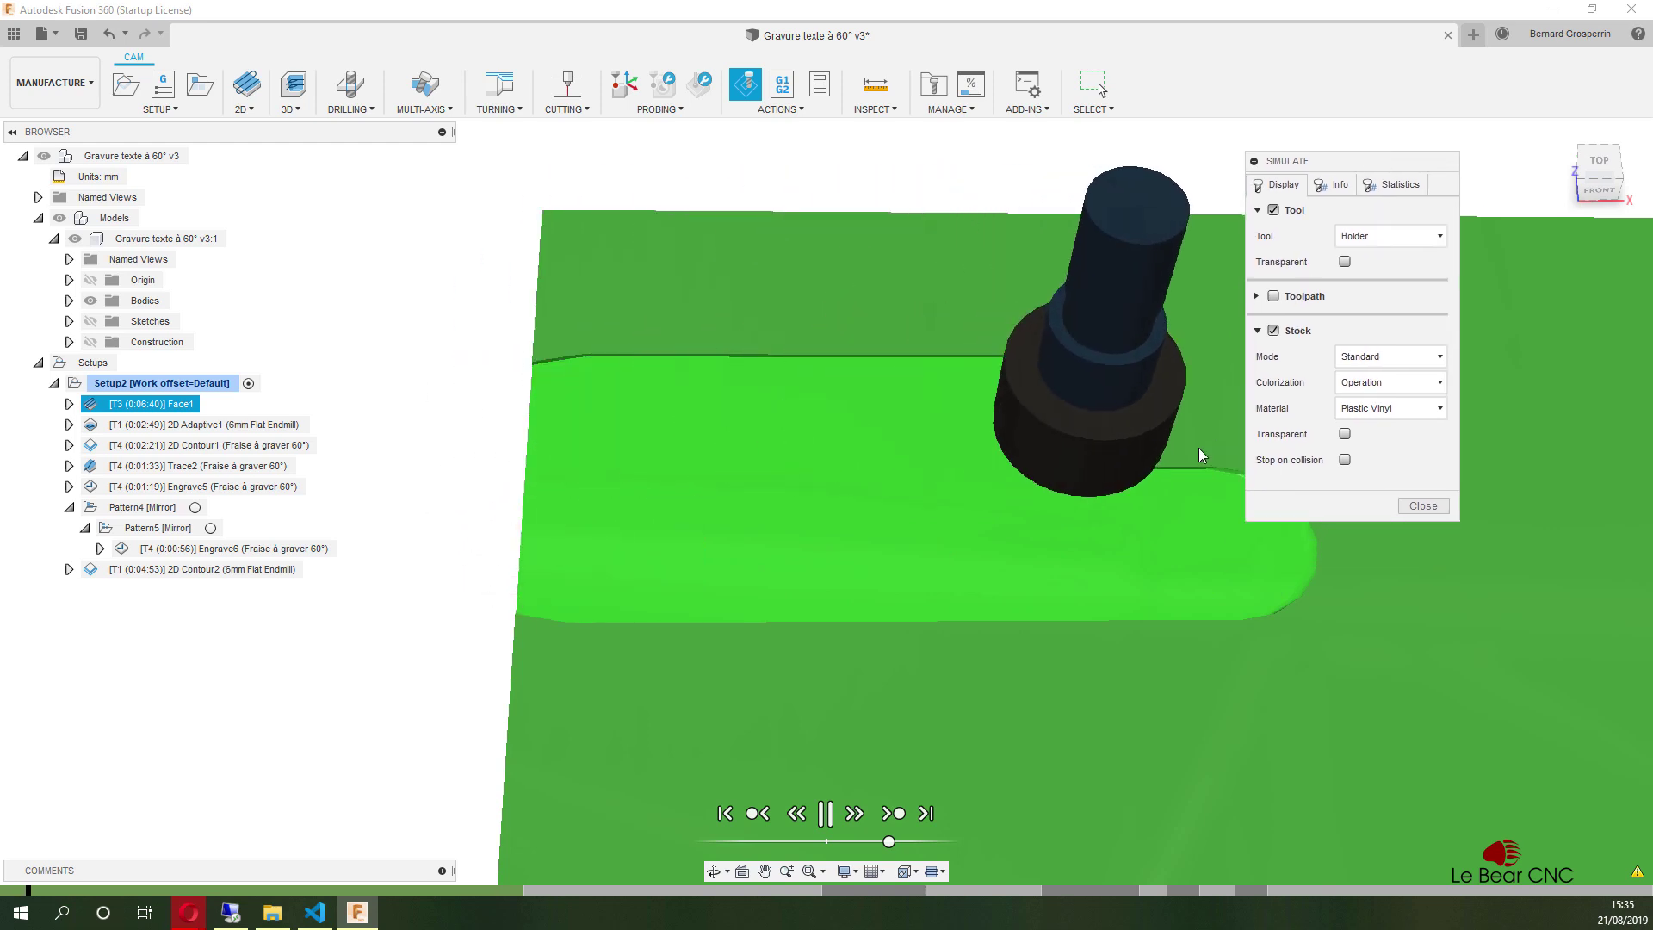
left_click(928, 813)
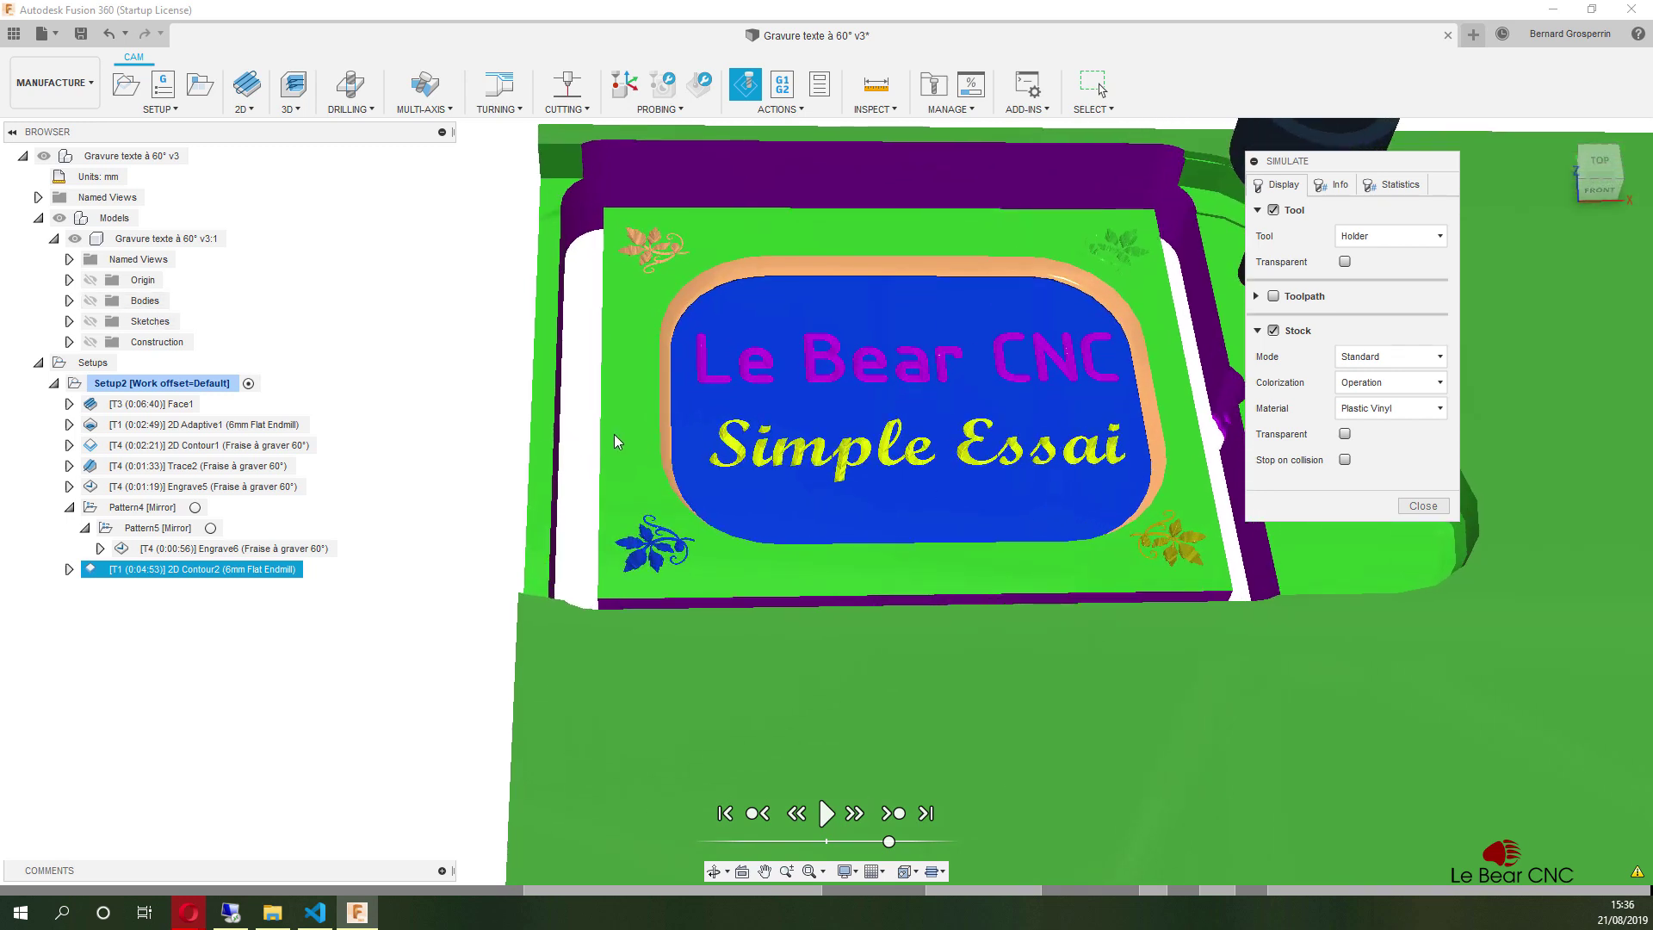
right_click(613, 433)
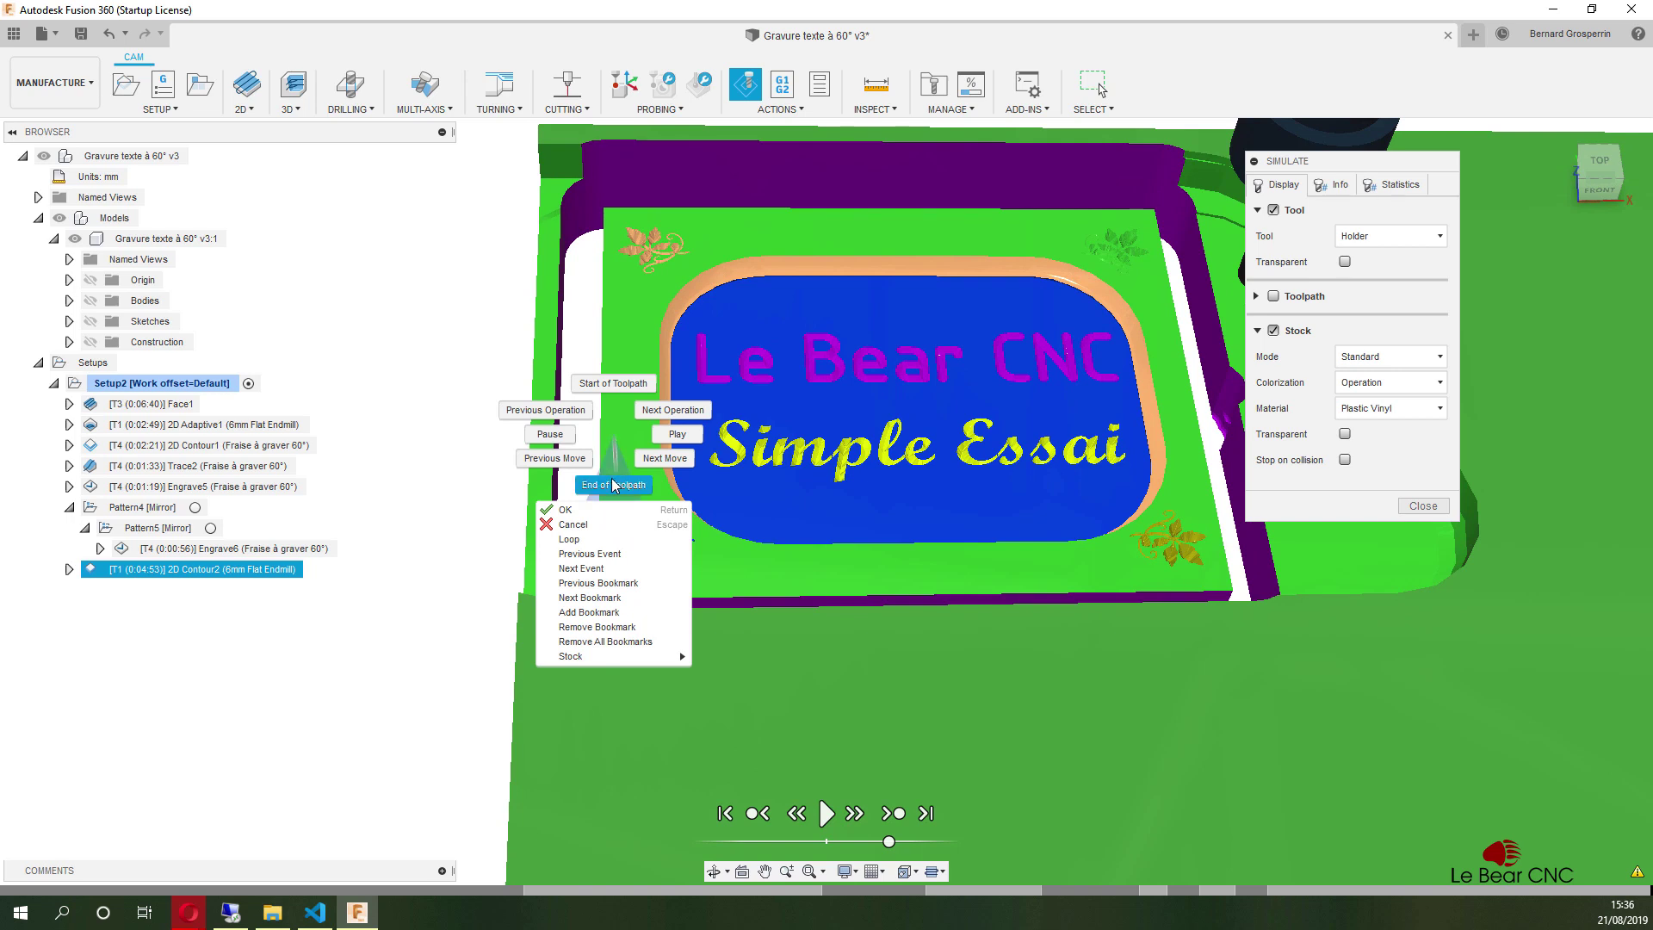
left_click(613, 485)
Open the Save Stock dialog for the simulated stock and close it without saving.
right_click(173, 384)
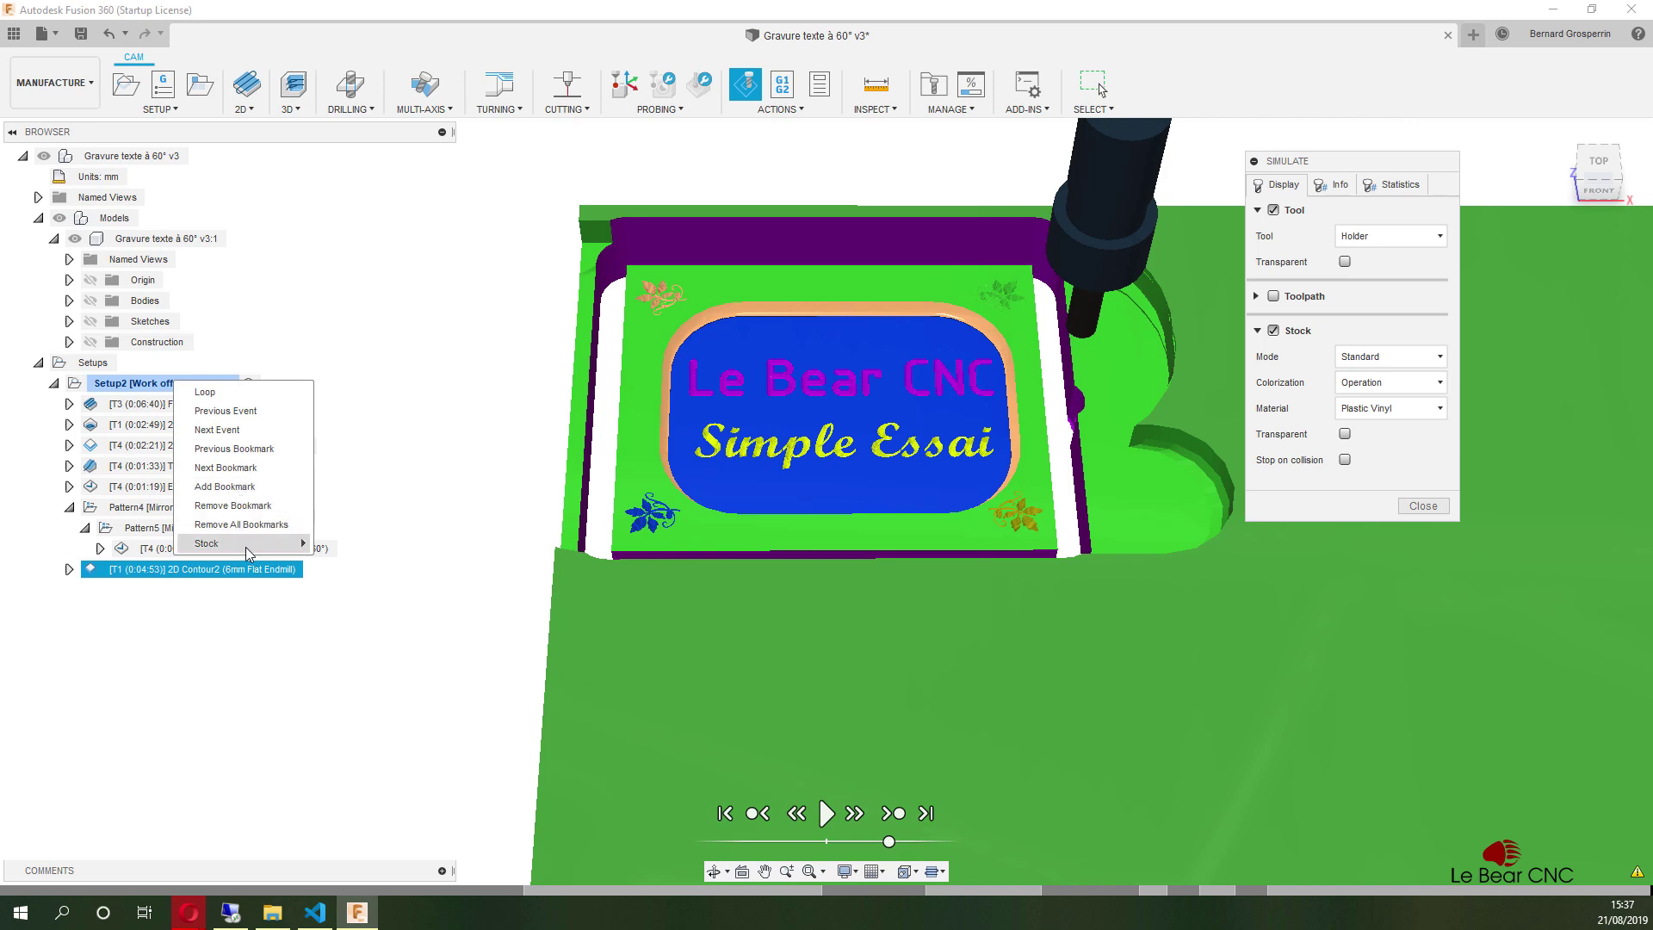
mouse_move(269, 548)
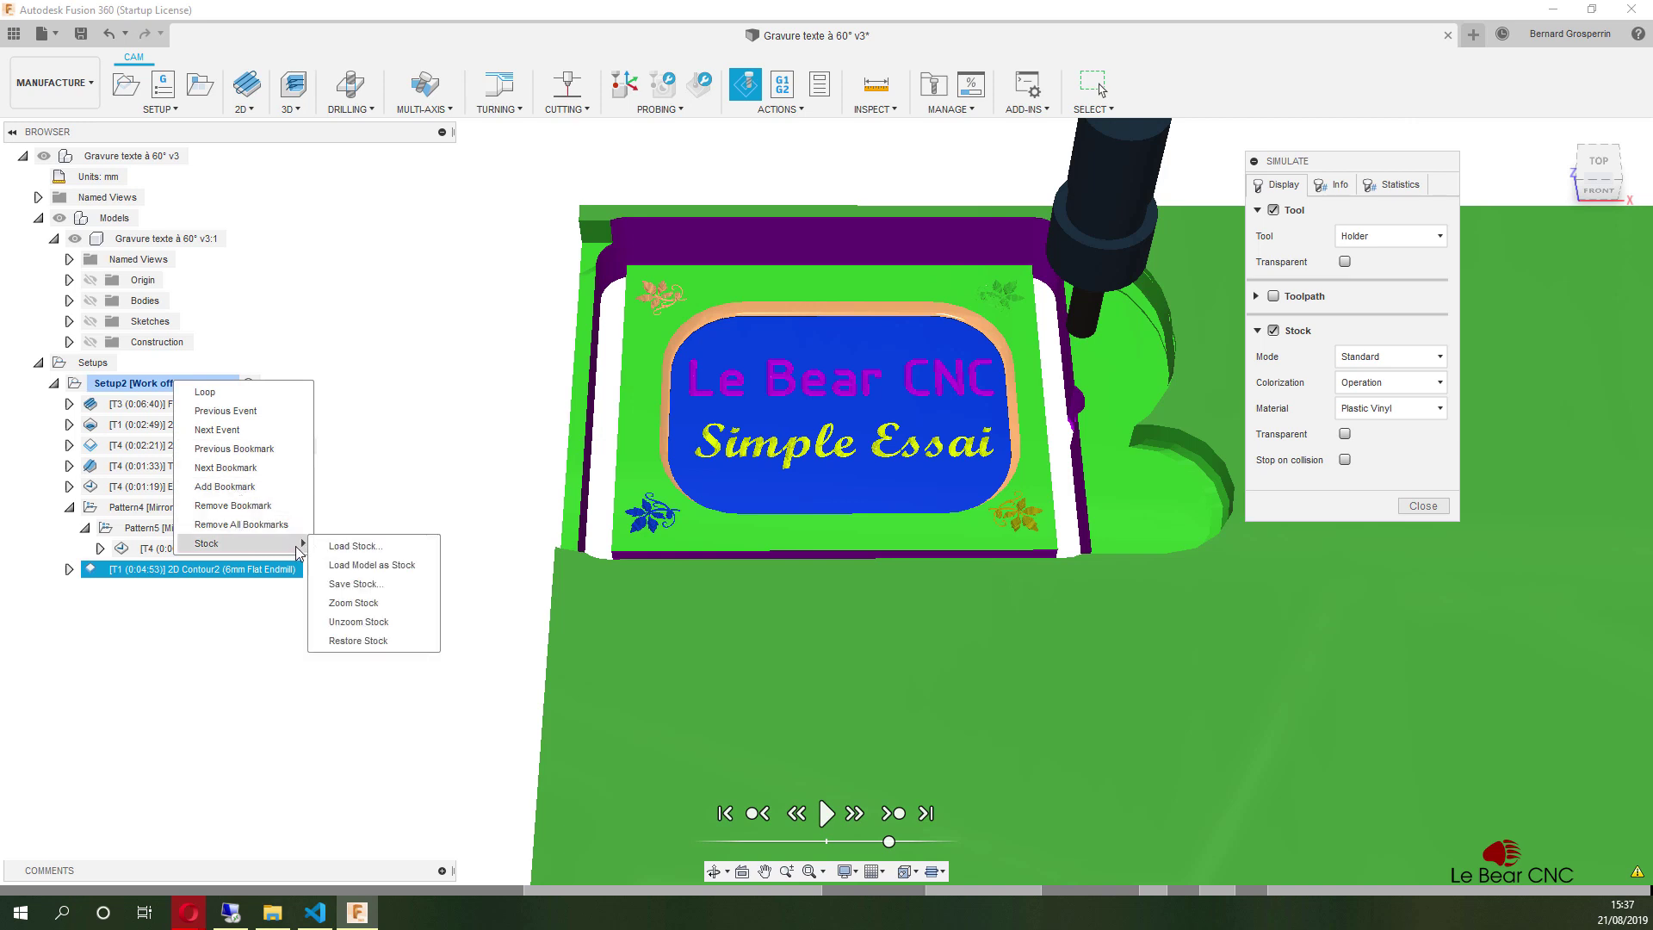
key("Escape")
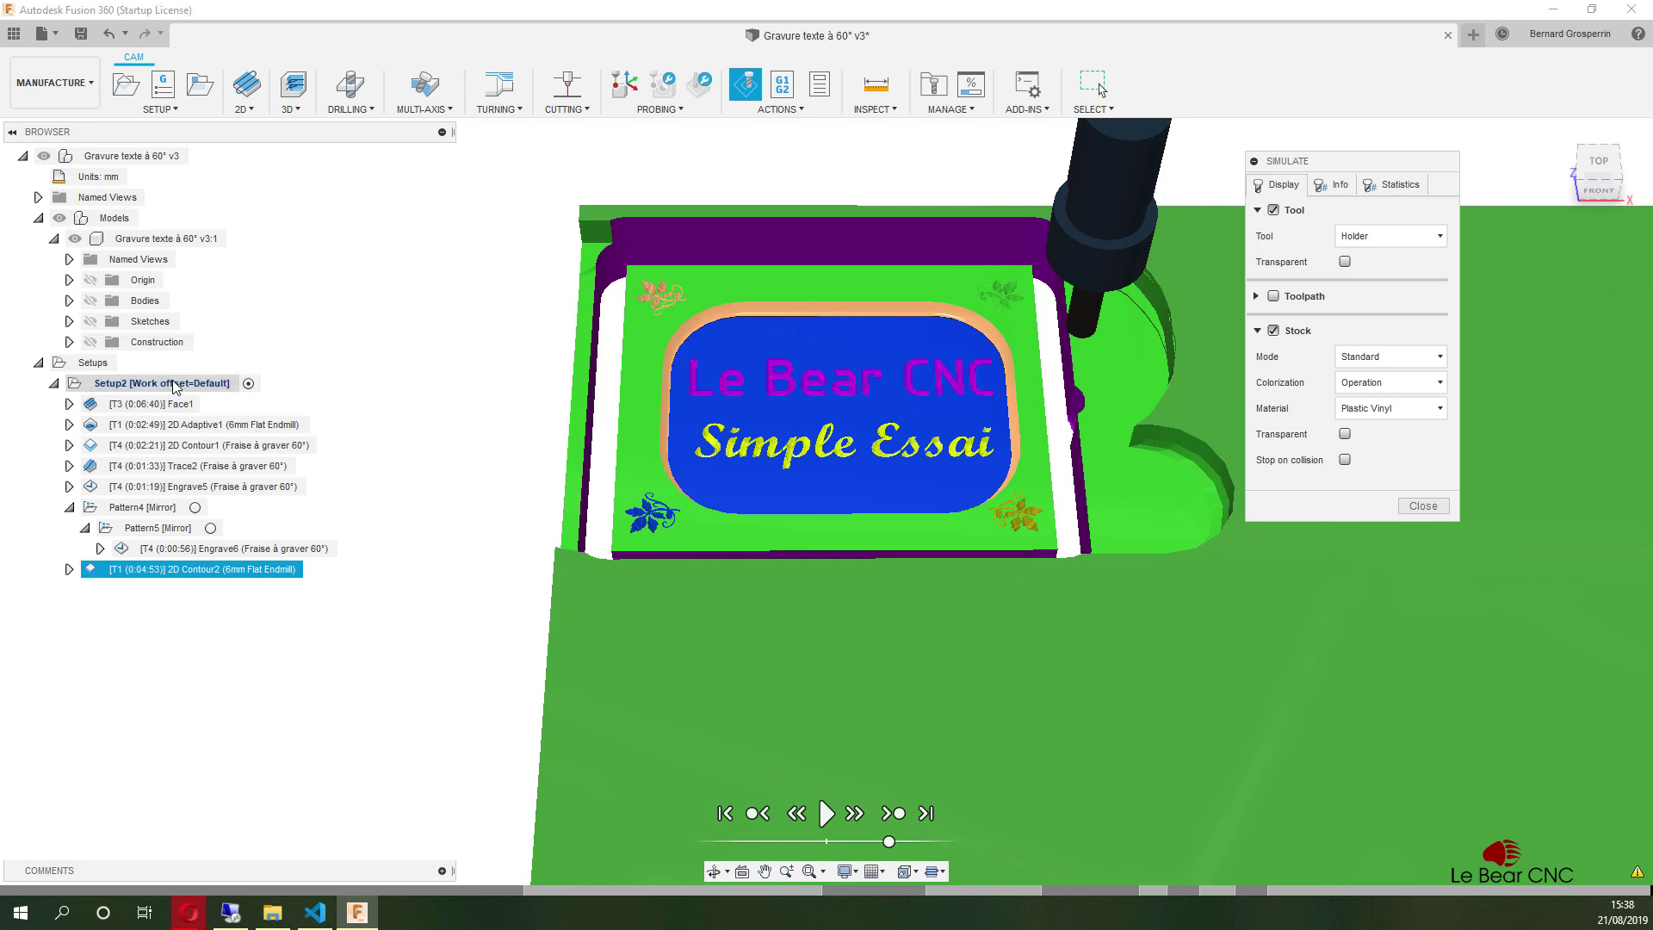
right_click(175, 386)
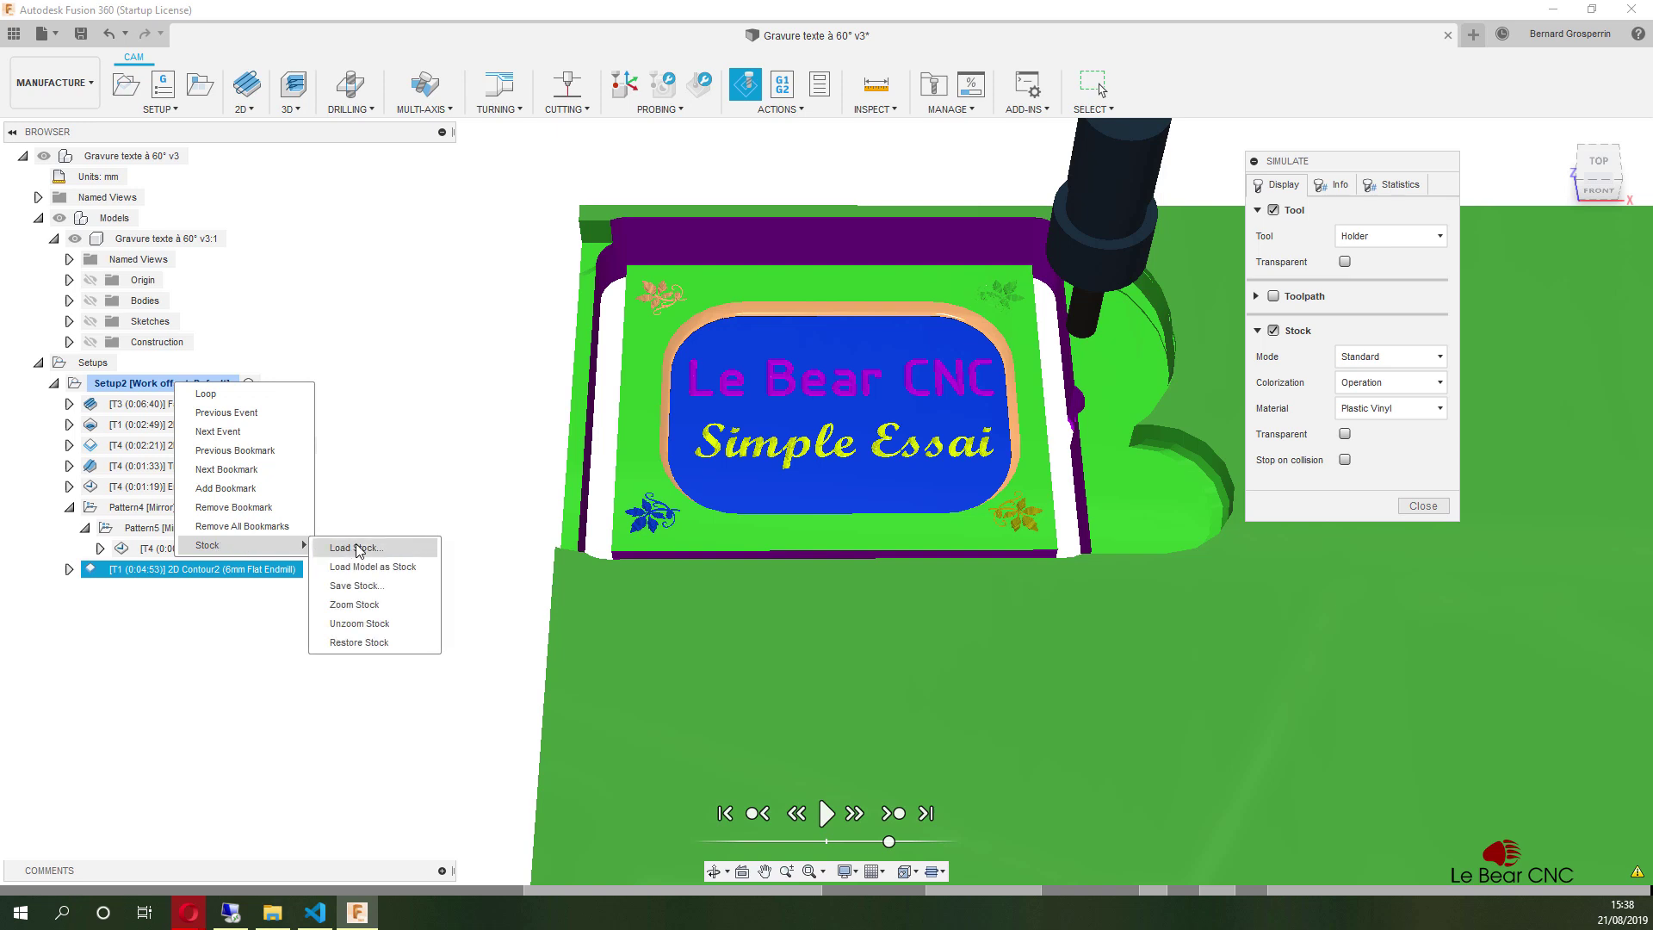
left_click(370, 587)
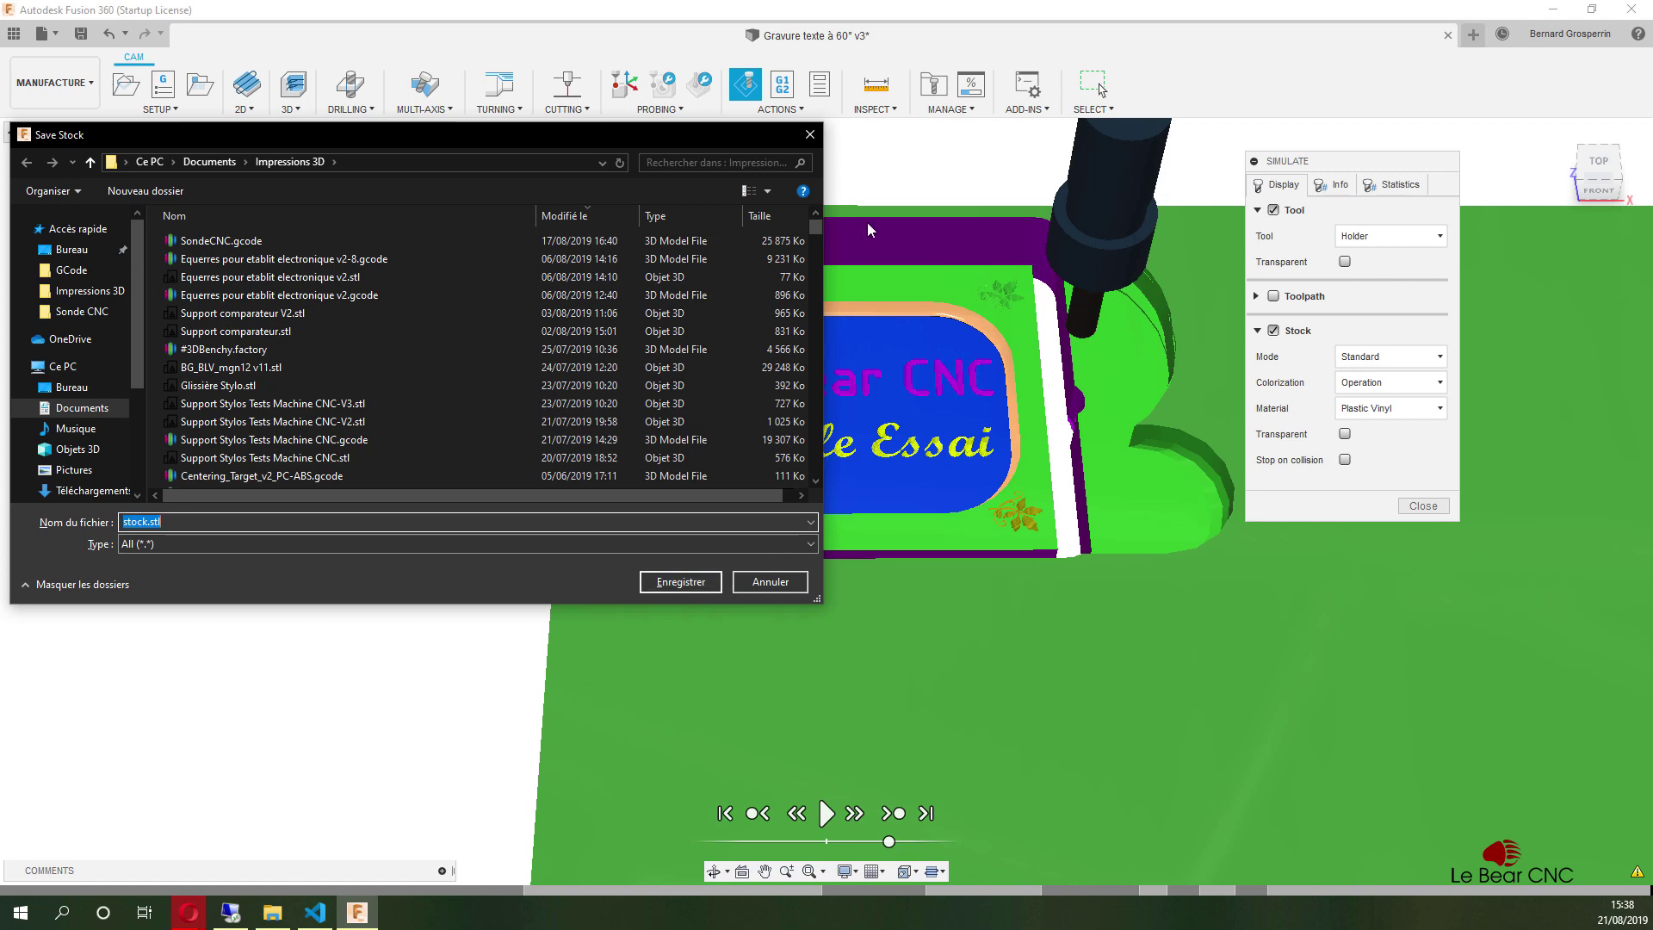
left_click(809, 135)
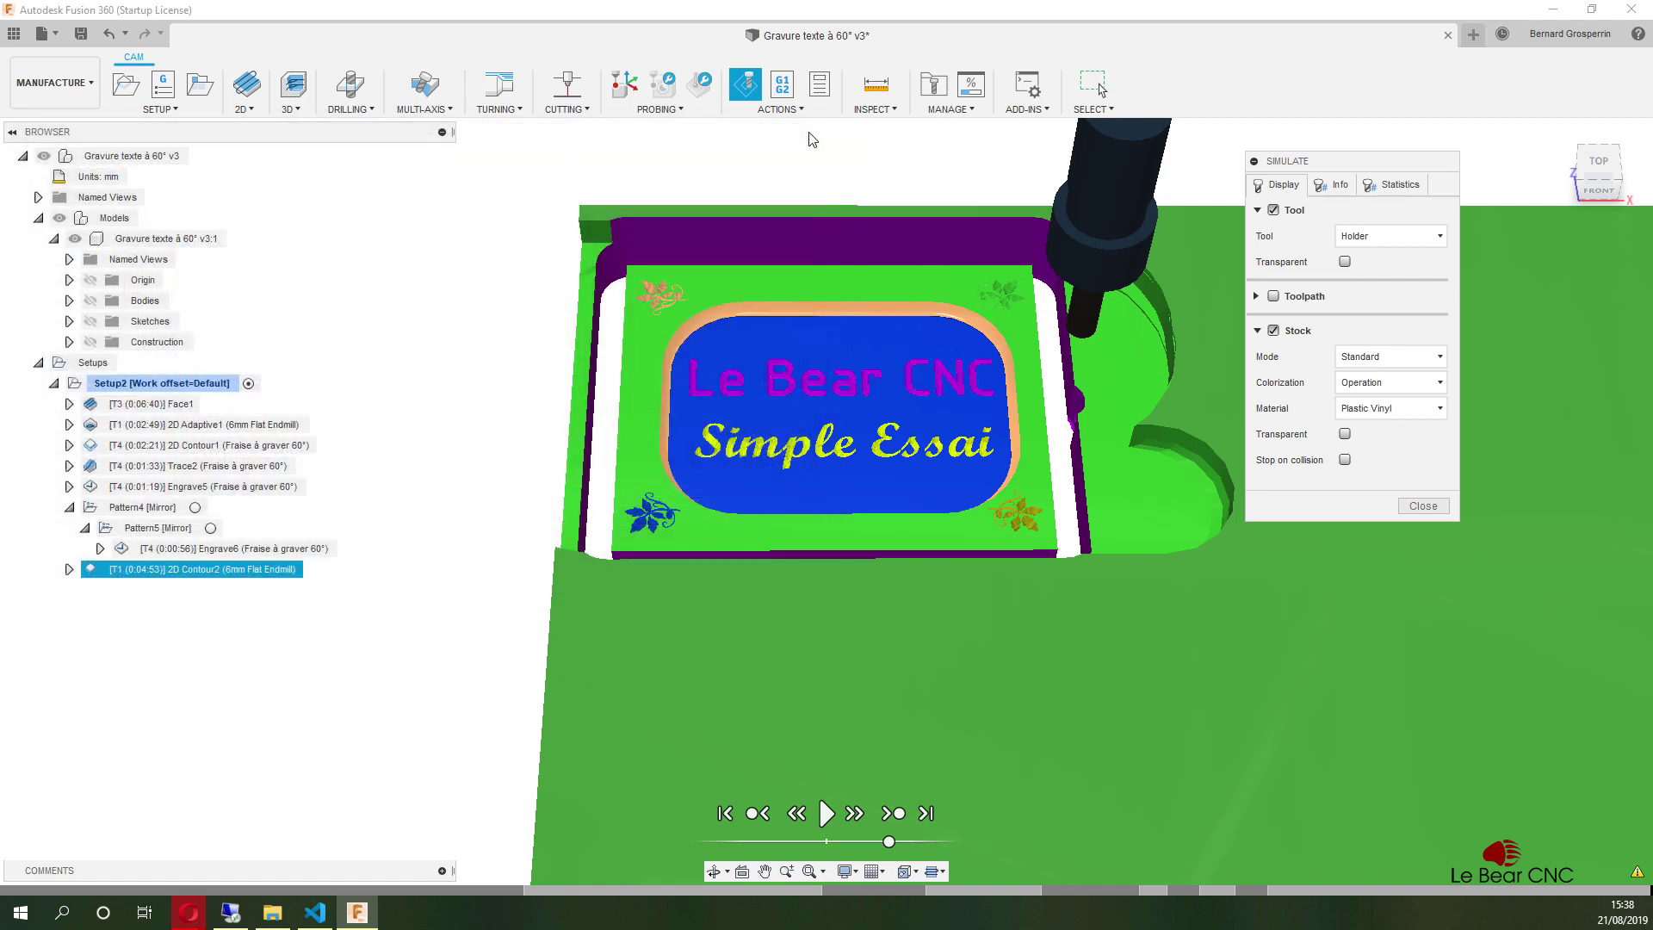